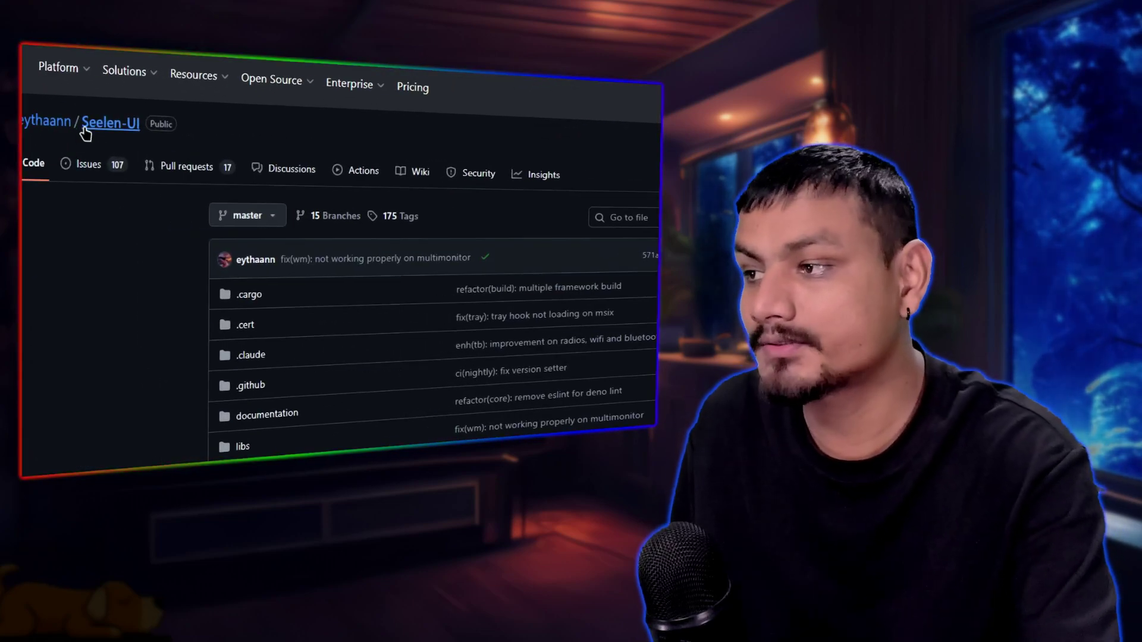
# Look over the preview images and the Overview section in the Seelen-UI repository's README.
pyautogui.scroll(-15, 289, 200)
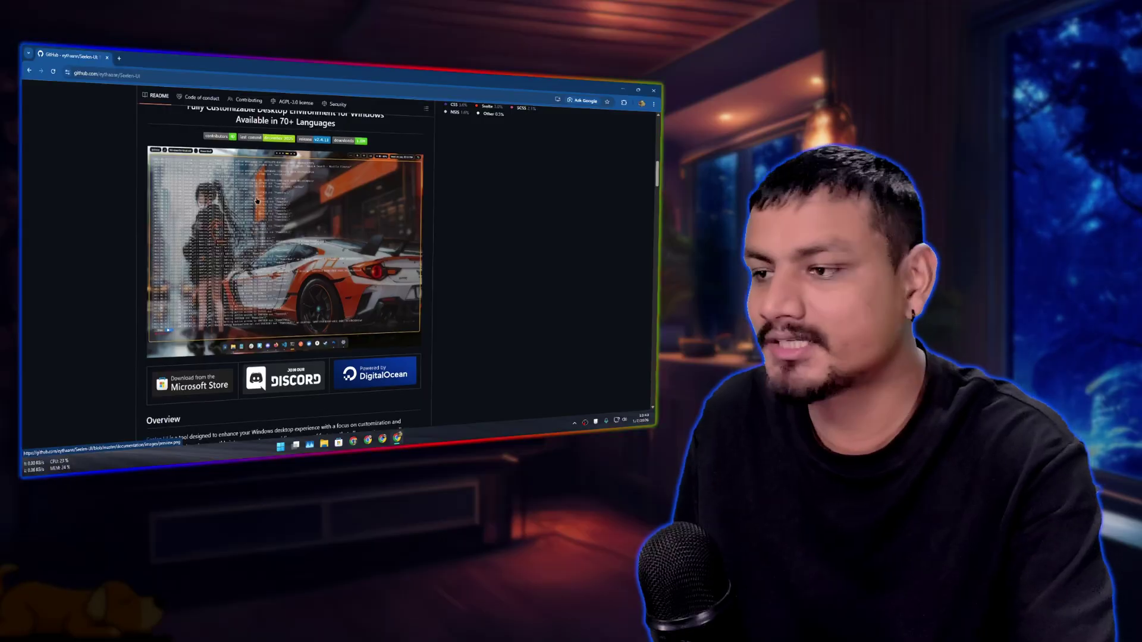
pyautogui.scroll(-3, 289, 200)
pyautogui.scroll(3, 272, 197)
pyautogui.scroll(-3, 273, 197)
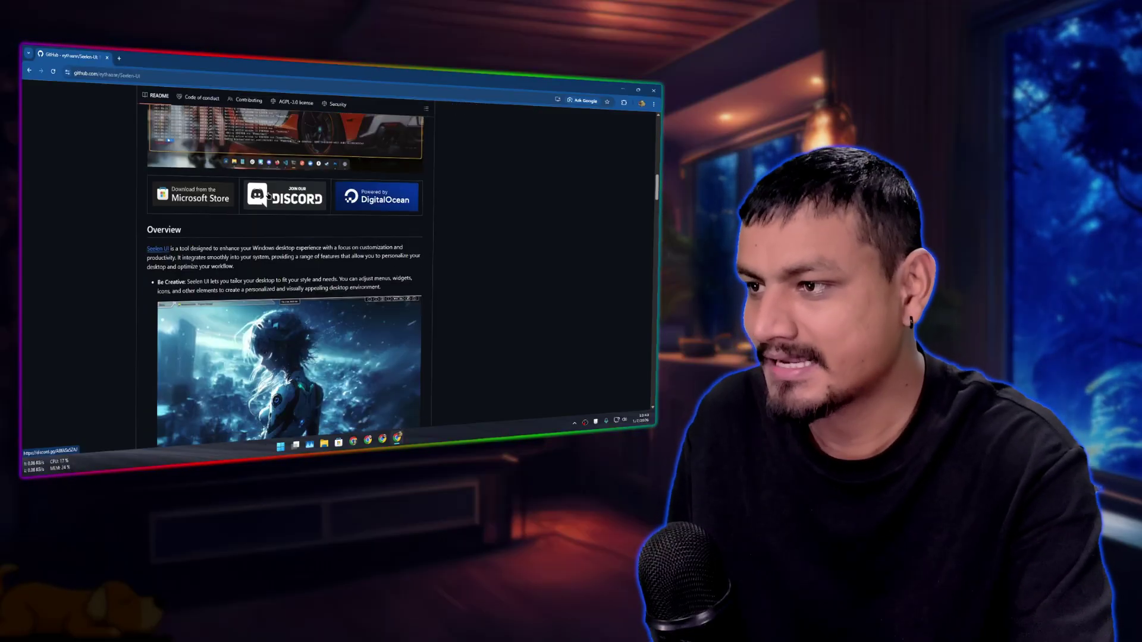
pyautogui.scroll(2, 279, 272)
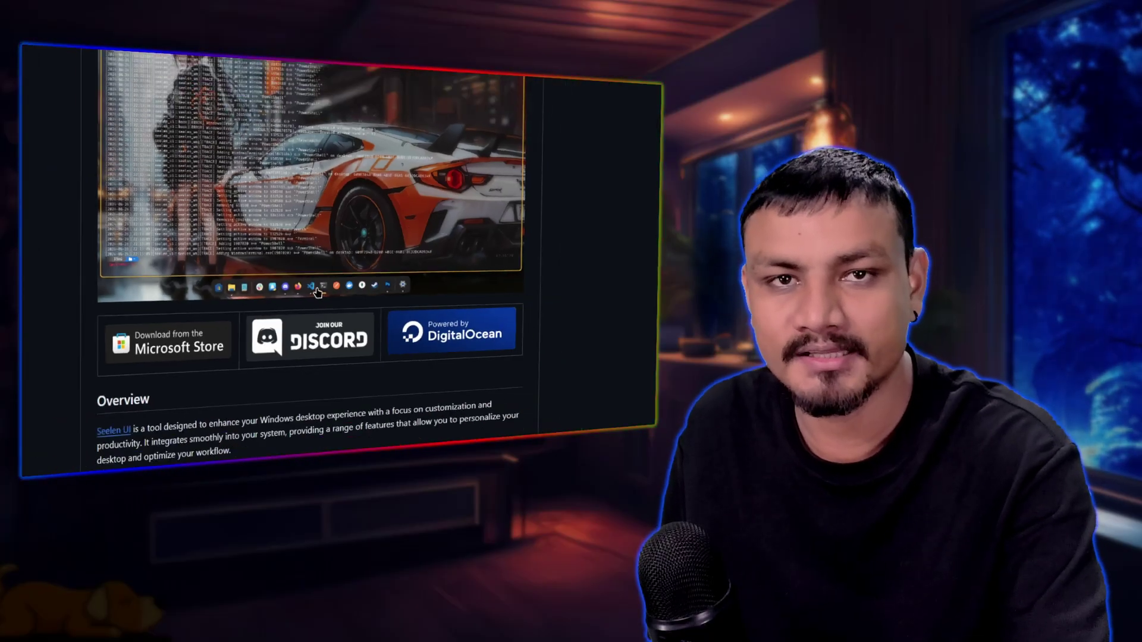
pyautogui.scroll(-6, 292, 241)
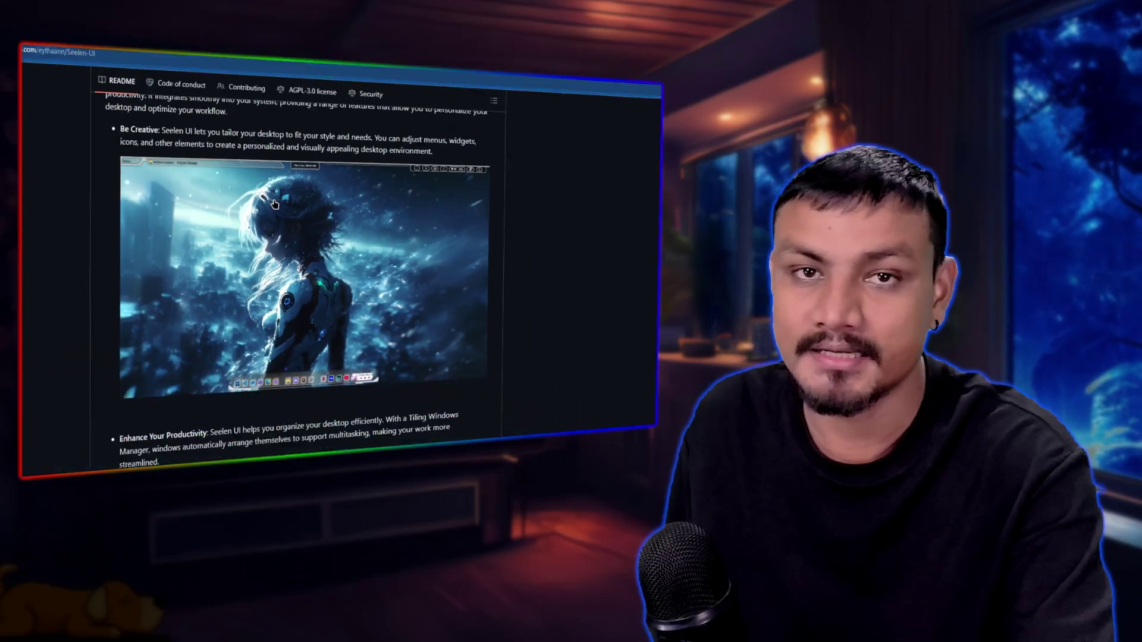
pyautogui.scroll(6, 365, 227)
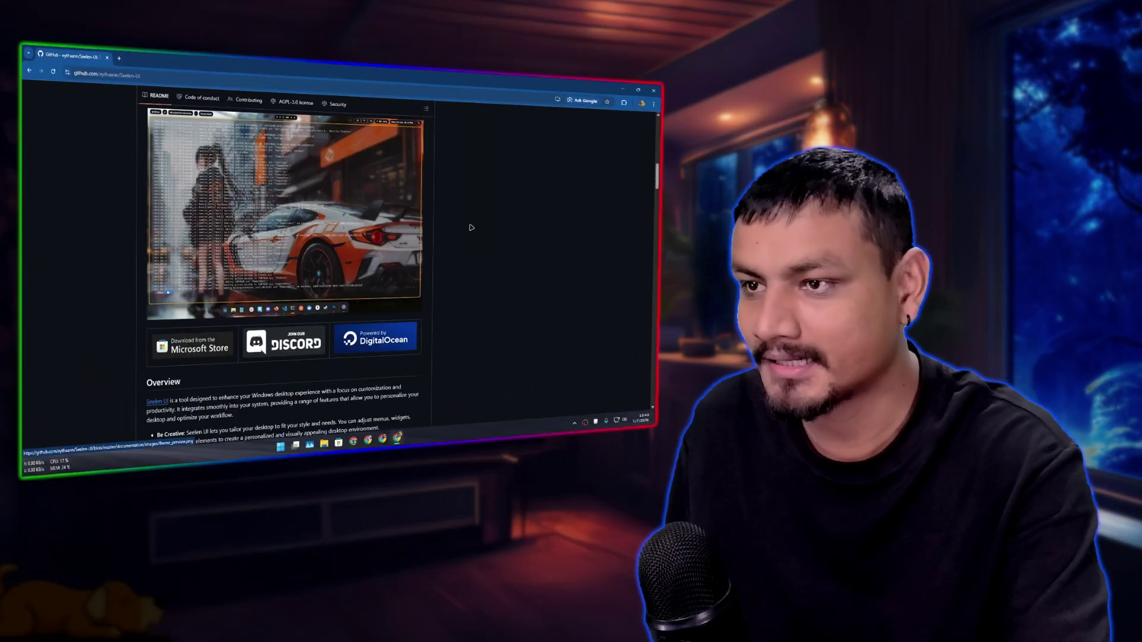
# Examine the repository's About description, file list and latest release entry.
pyautogui.moveTo(432, 186); pyautogui.dragTo(559, 201)
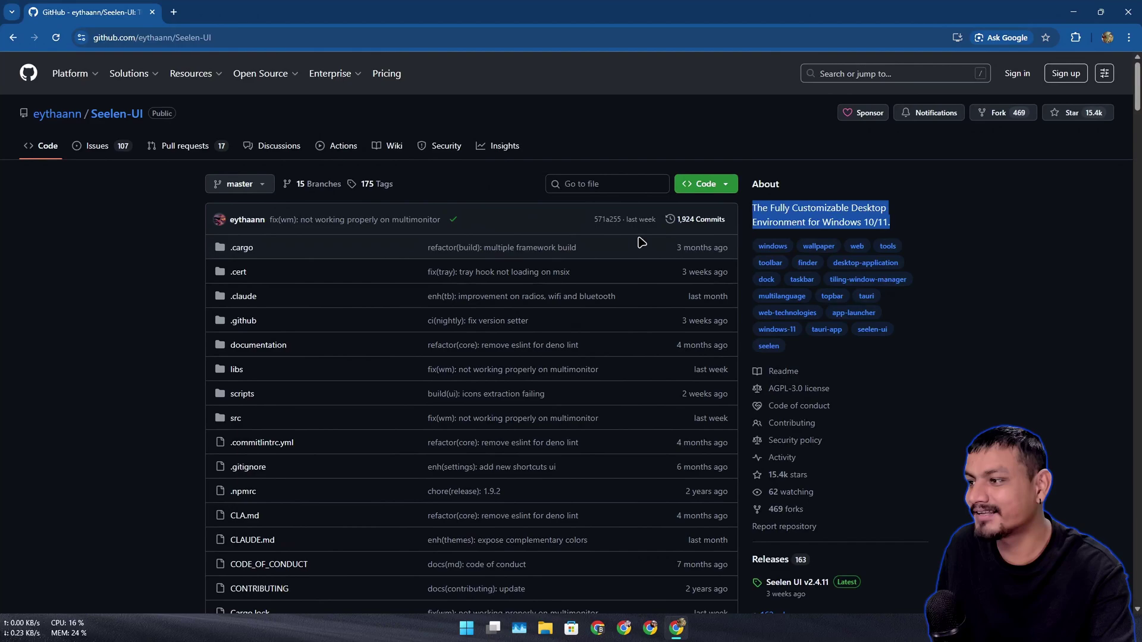
pyautogui.scroll(-8, 379, 213)
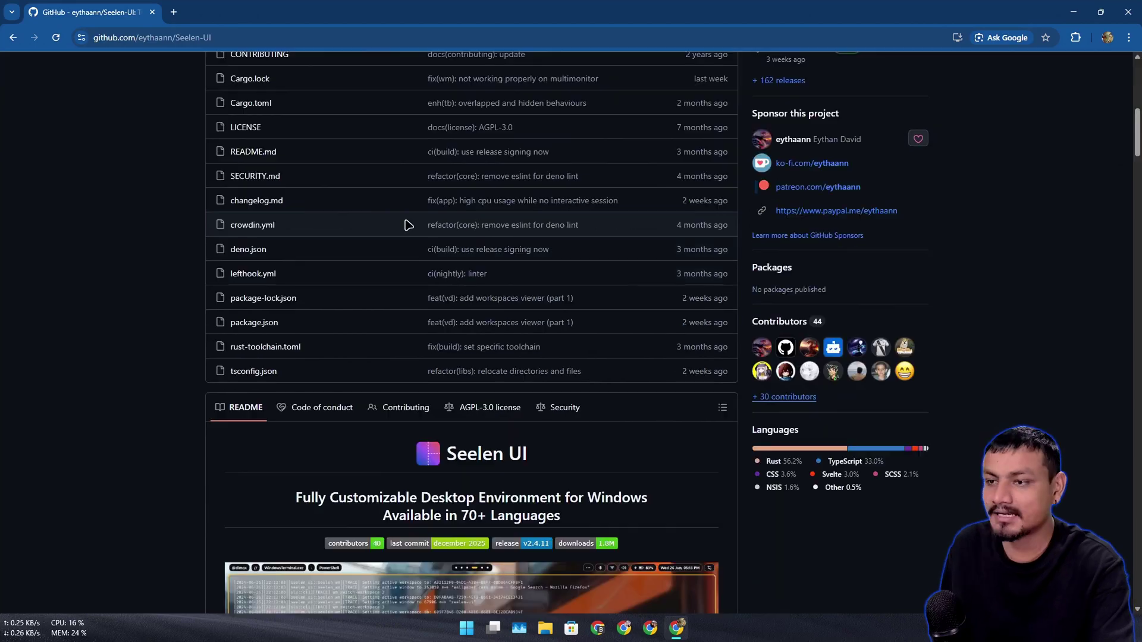
pyautogui.scroll(8, 379, 213)
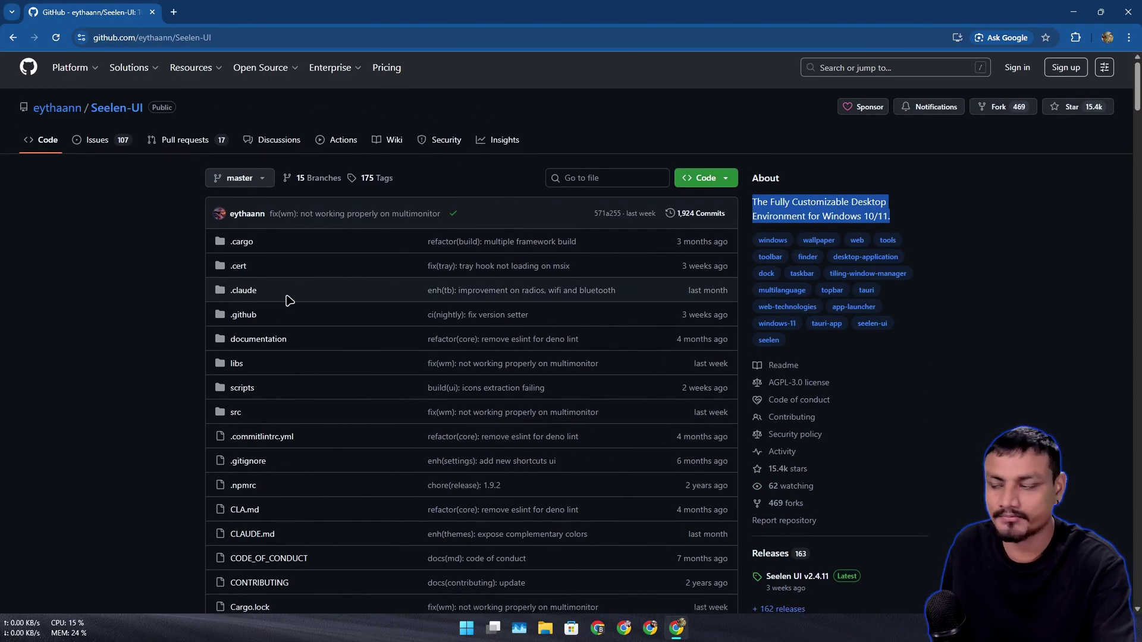
pyautogui.scroll(-7, 178, 250)
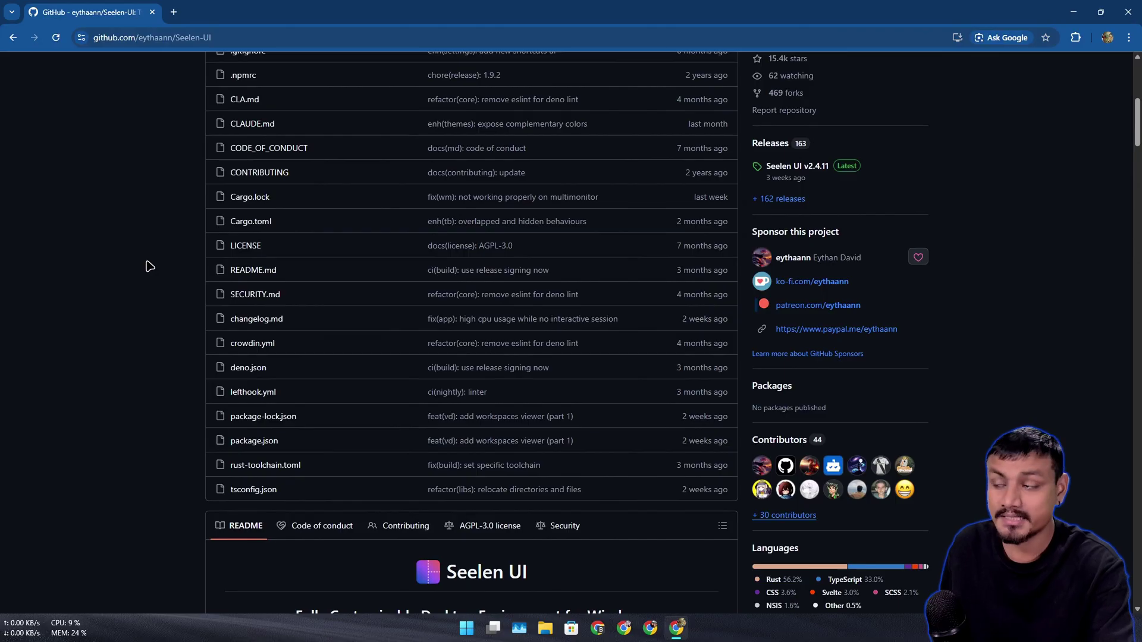
pyautogui.scroll(-10, 208, 261)
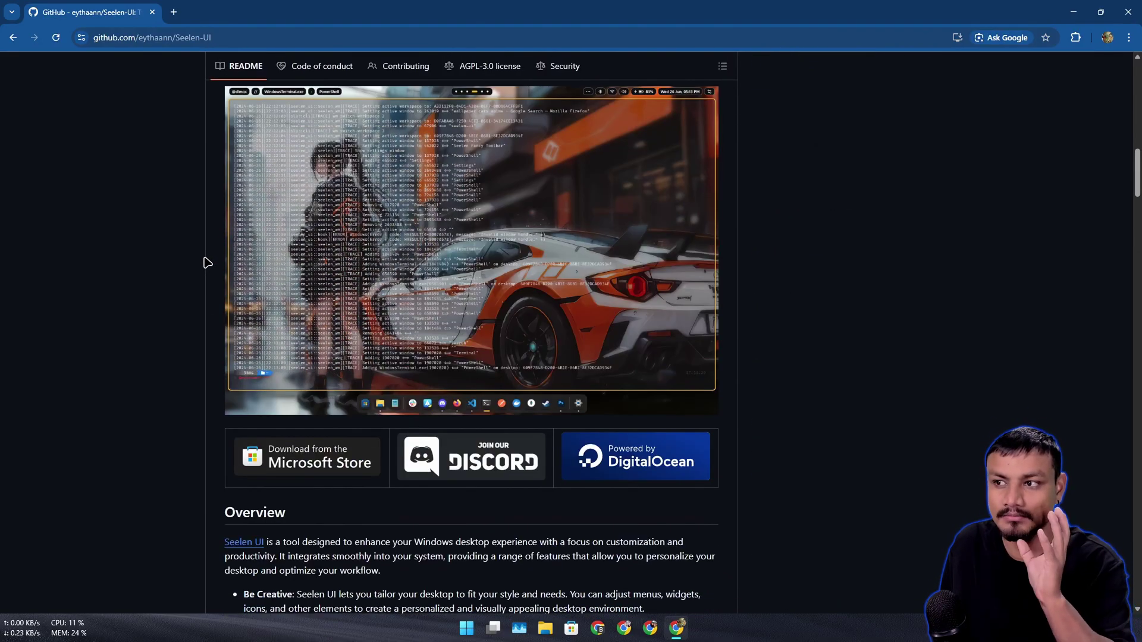
pyautogui.scroll(12, 948, 237)
pyautogui.scroll(-5, 1024, 257)
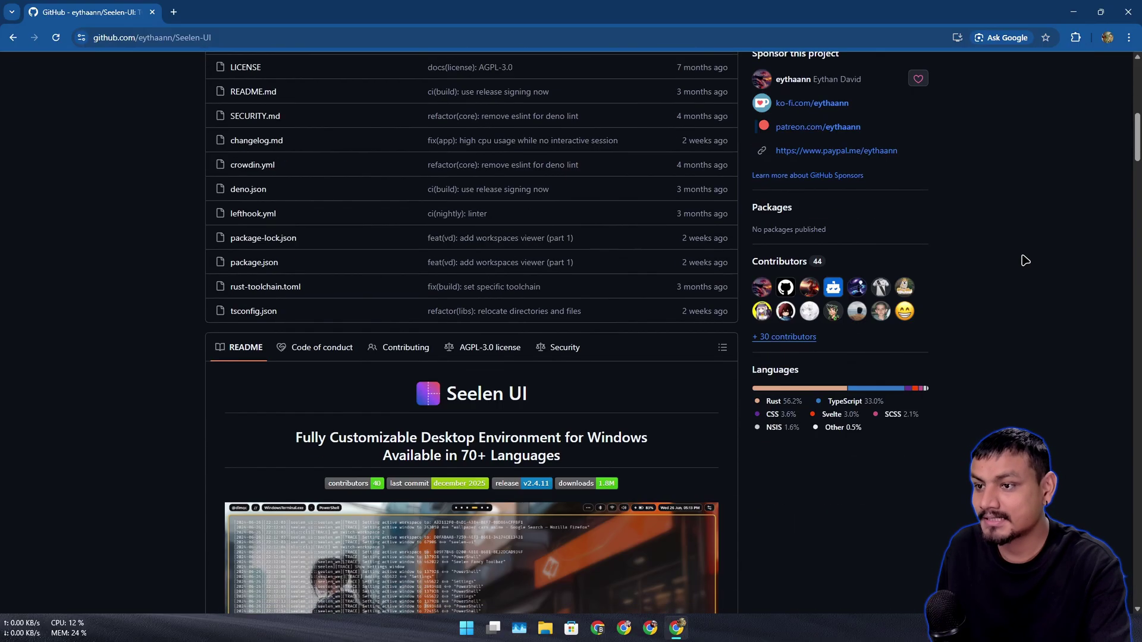
pyautogui.scroll(3, 1066, 305)
pyautogui.scroll(1, 1062, 297)
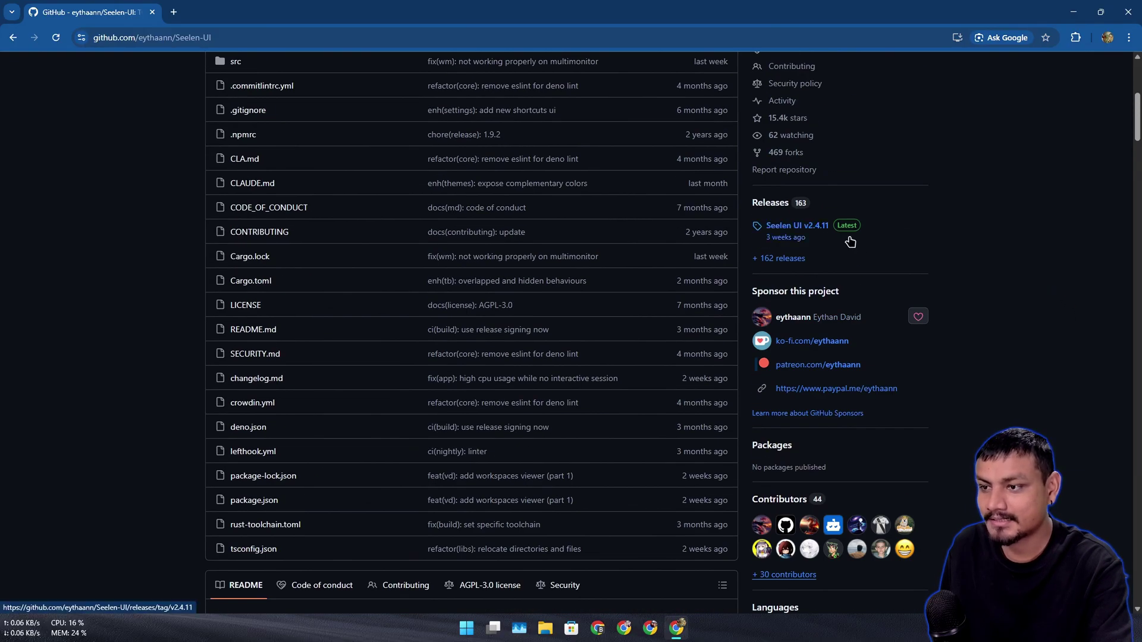
pyautogui.moveTo(793, 238)
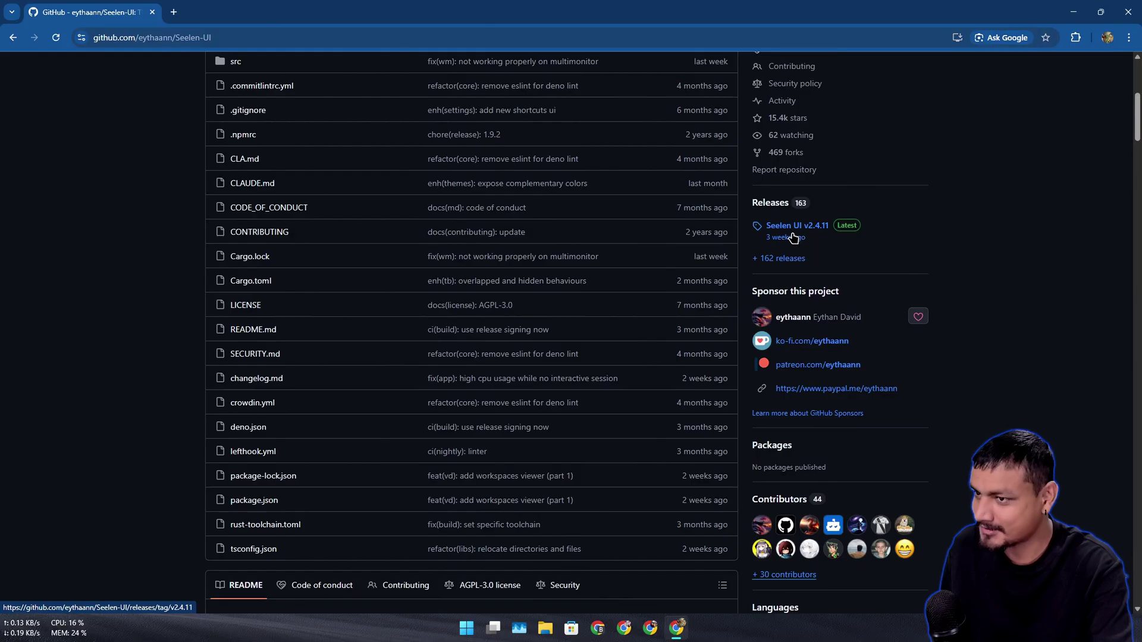
# Review the repository's activity figures, sponsor links, contributors and languages, and return to the README's Overview.
pyautogui.scroll(-16, 765, 260)
pyautogui.scroll(14, 970, 266)
pyautogui.scroll(4, 970, 266)
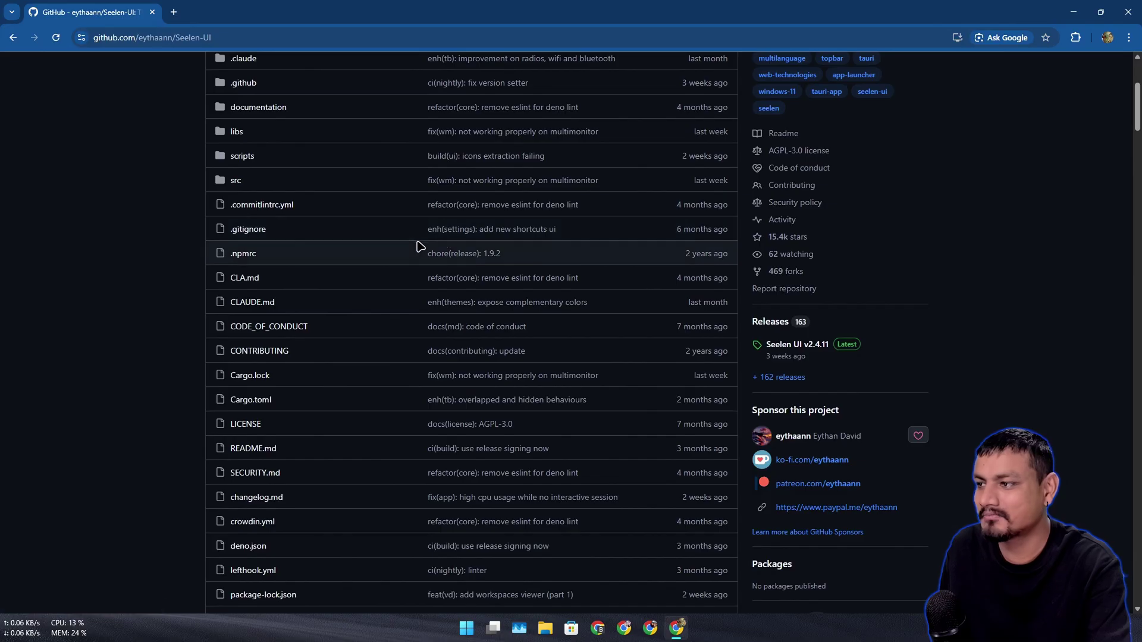
pyautogui.scroll(2, 365, 217)
pyautogui.scroll(2, 365, 218)
pyautogui.scroll(-8, 829, 268)
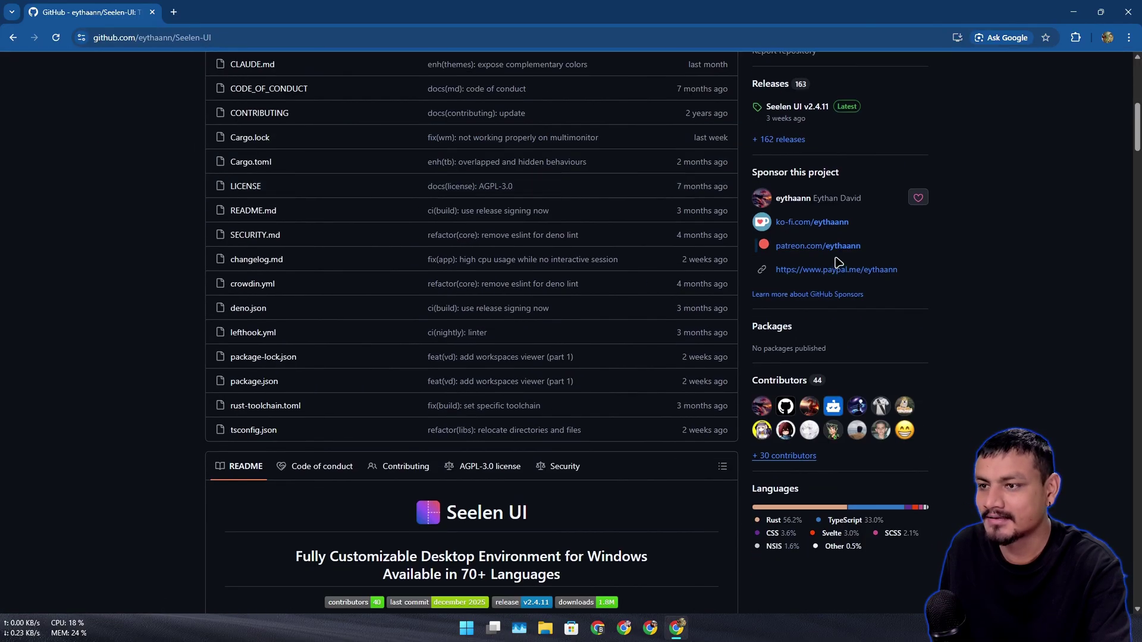
pyautogui.scroll(5, 814, 158)
pyautogui.scroll(-2, 784, 244)
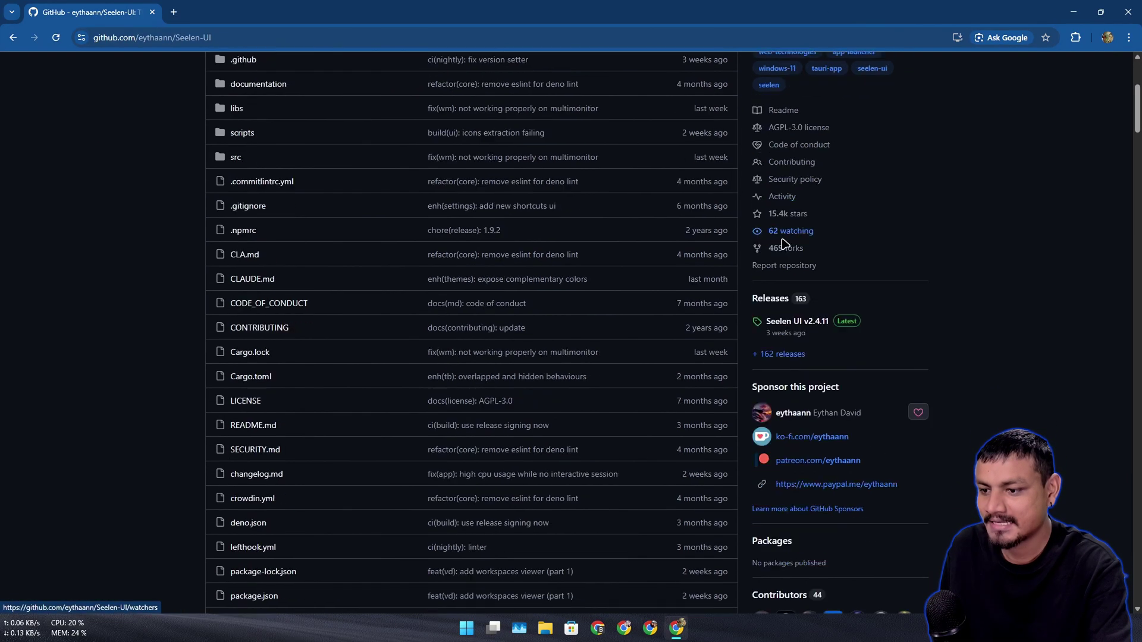
pyautogui.scroll(-15, 529, 225)
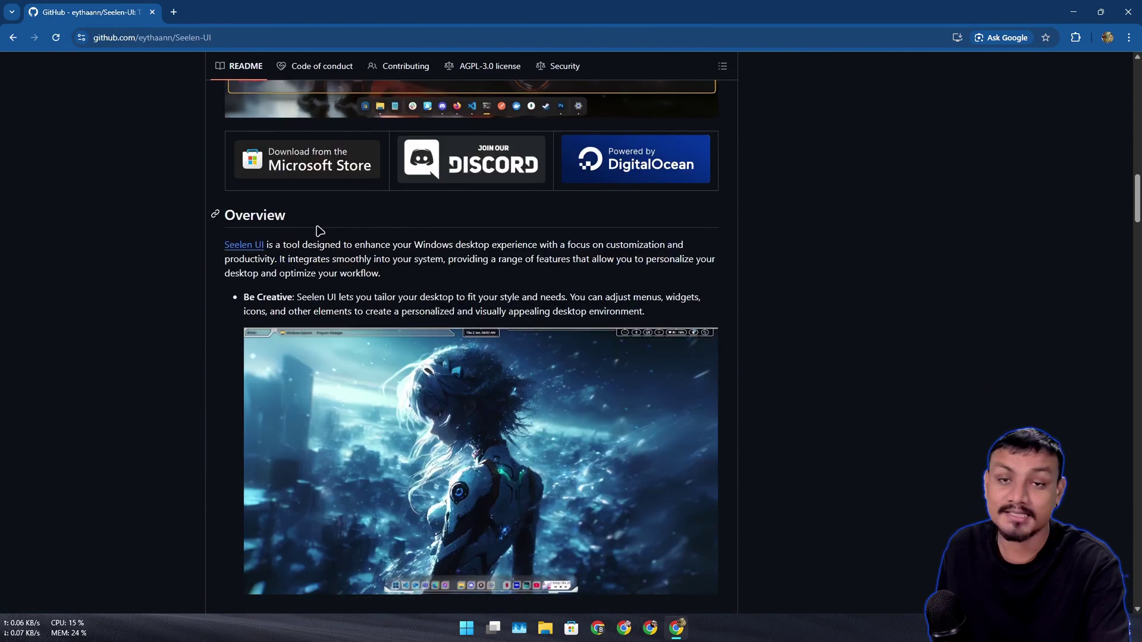
# Check the download options for Seelen UI, including the Microsoft Store link and the repository's Releases page.
pyautogui.scroll(1, 309, 235)
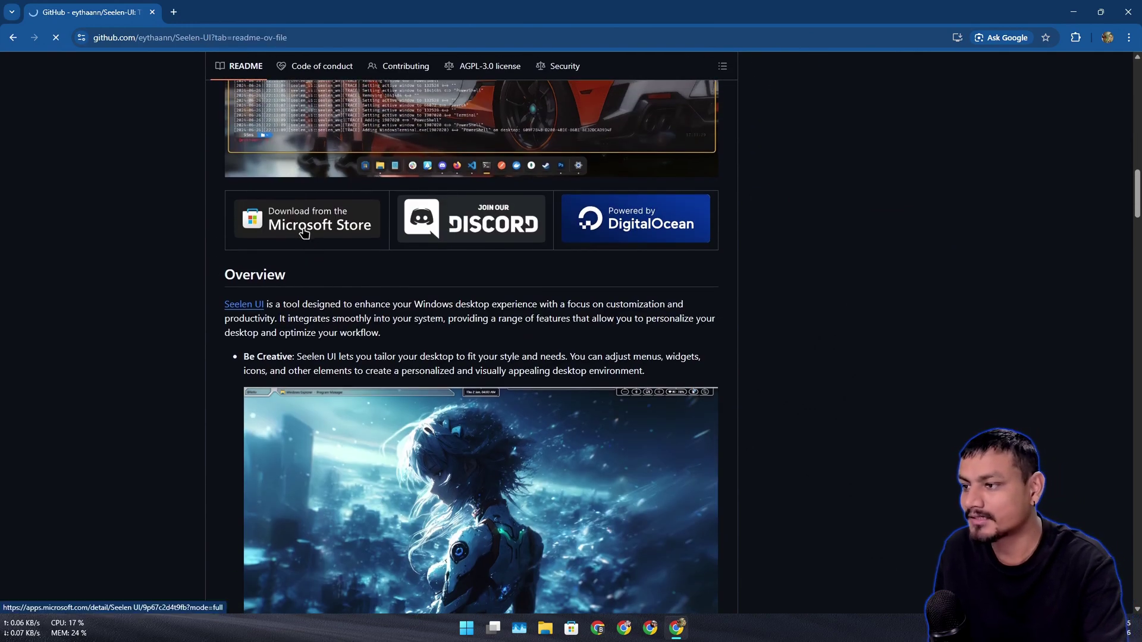
pyautogui.hotkey('alt', 'Left')
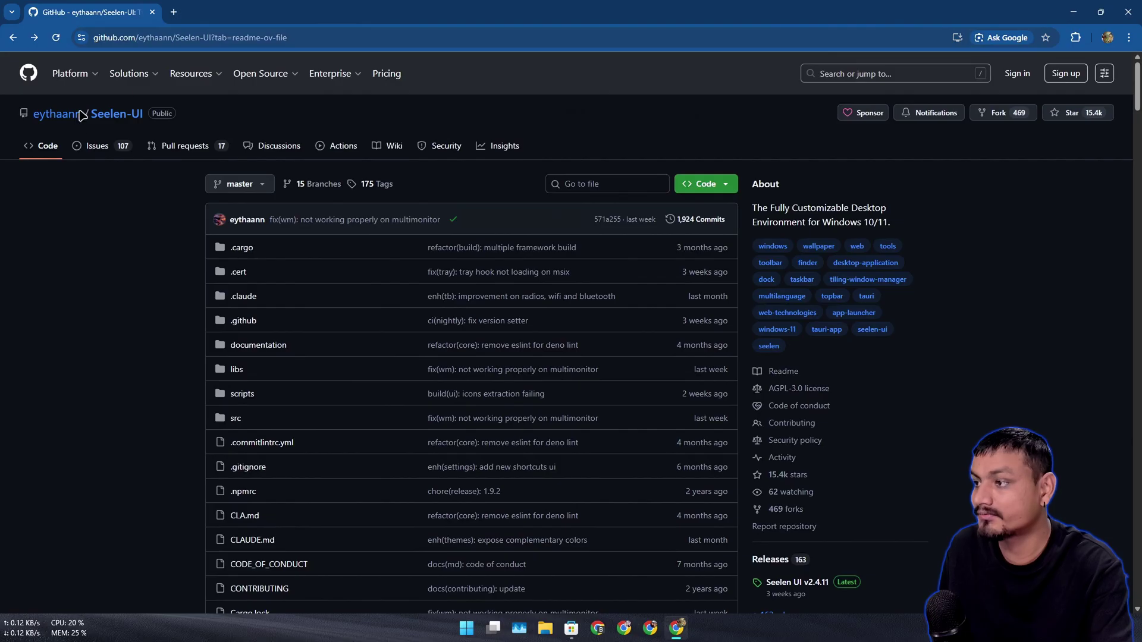
pyautogui.scroll(-6, 82, 115)
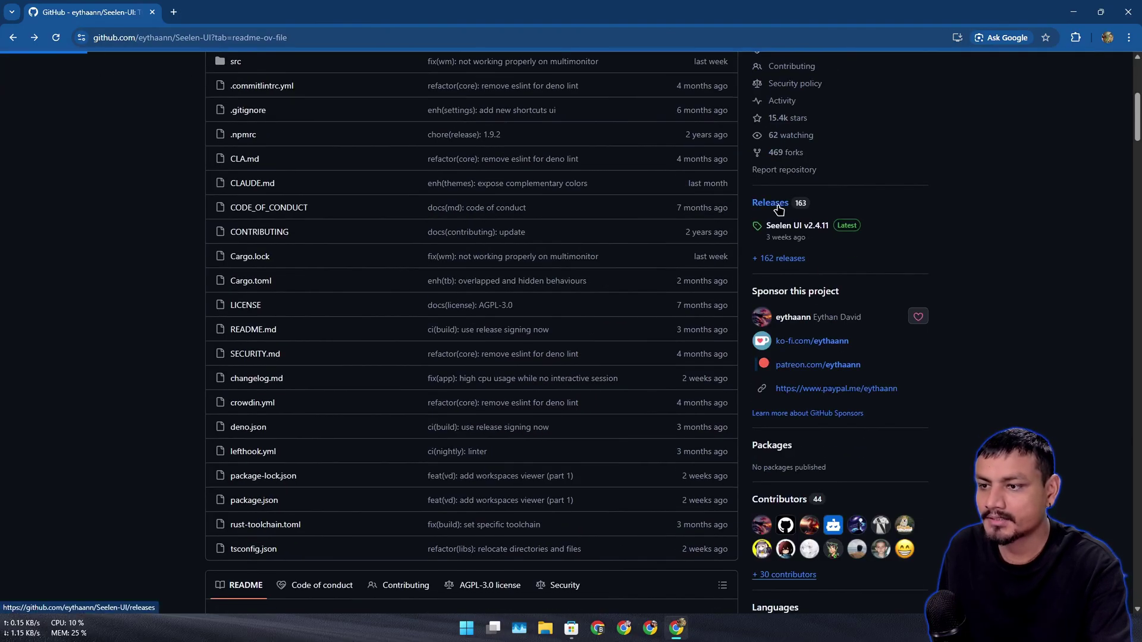
pyautogui.click(771, 203)
pyautogui.scroll(-10, 480, 280)
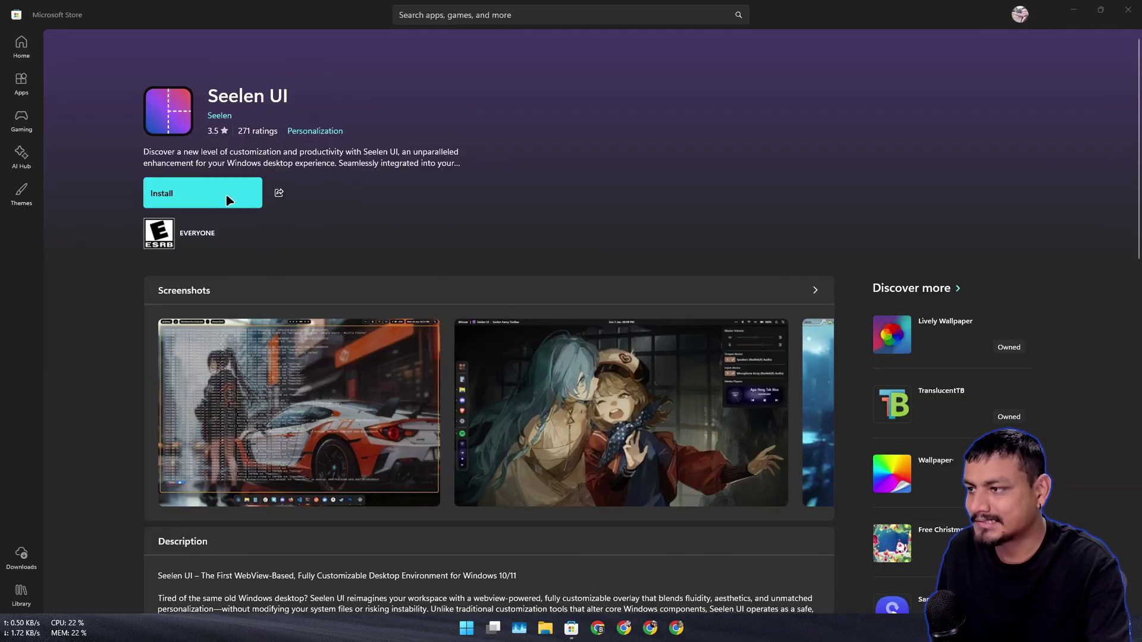
# Install Seelen UI from its Microsoft Store page.
pyautogui.click(228, 199)
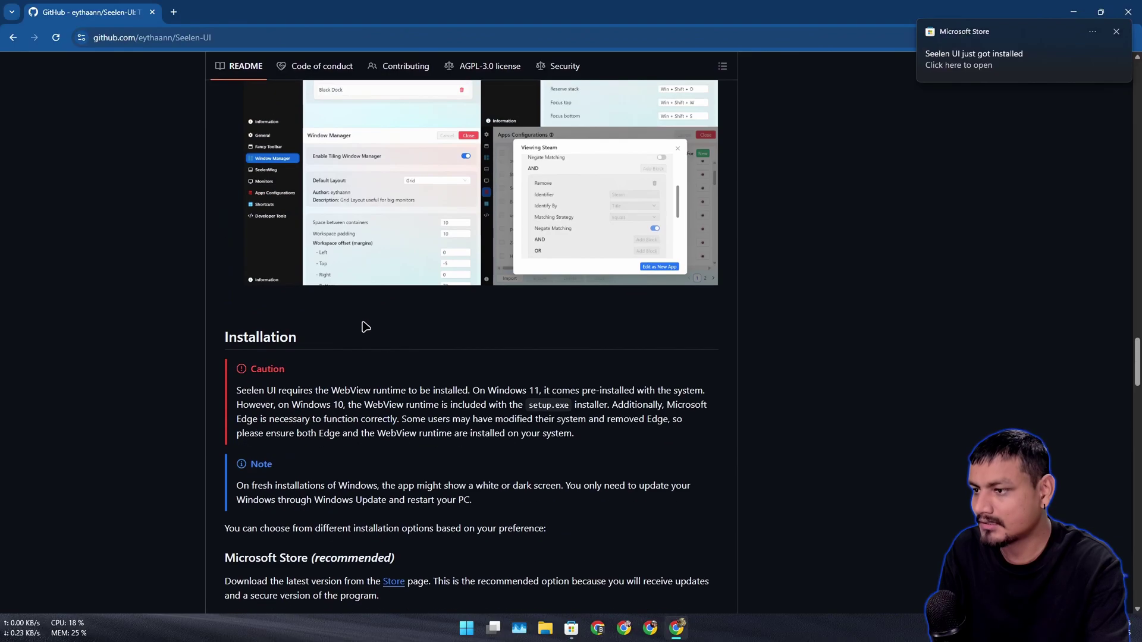
# Read the README's Installation section, focusing on the Caution about the WebView runtime and Microsoft Edge requirements.
pyautogui.scroll(-5, 375, 309)
pyautogui.scroll(-3, 365, 309)
pyautogui.scroll(8, 393, 312)
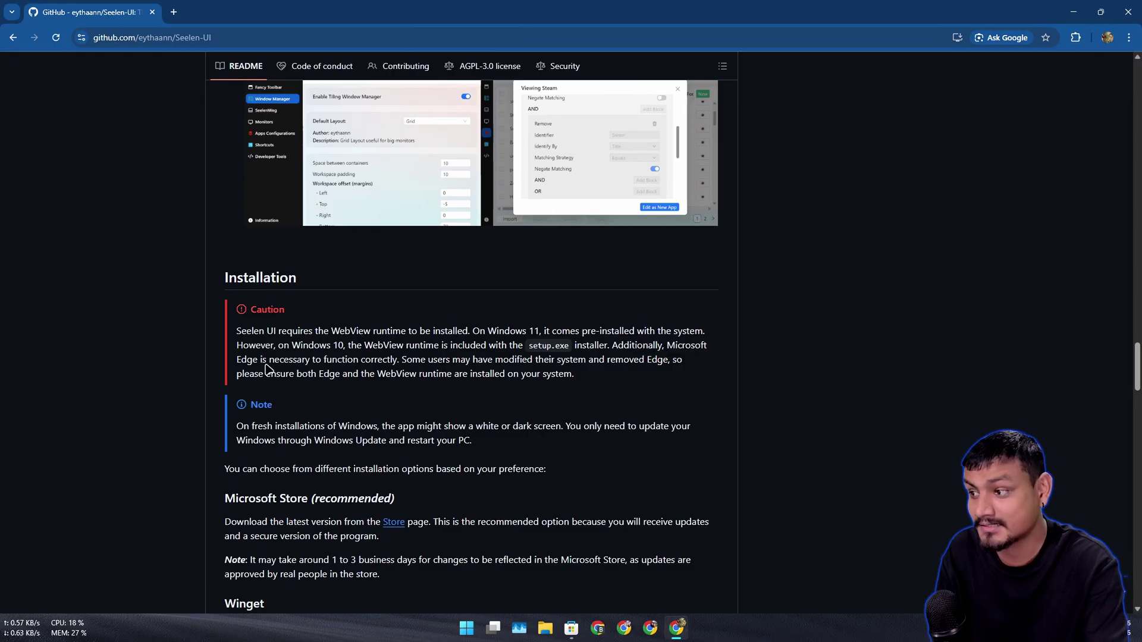
pyautogui.moveTo(575, 350); pyautogui.dragTo(508, 347)
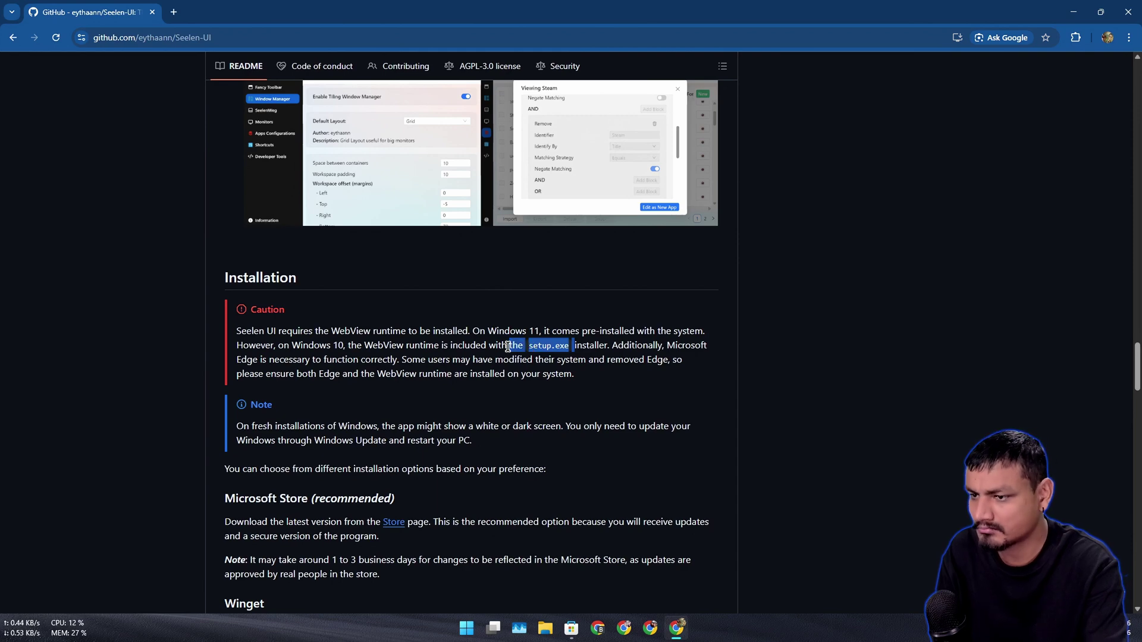
pyautogui.click(617, 363)
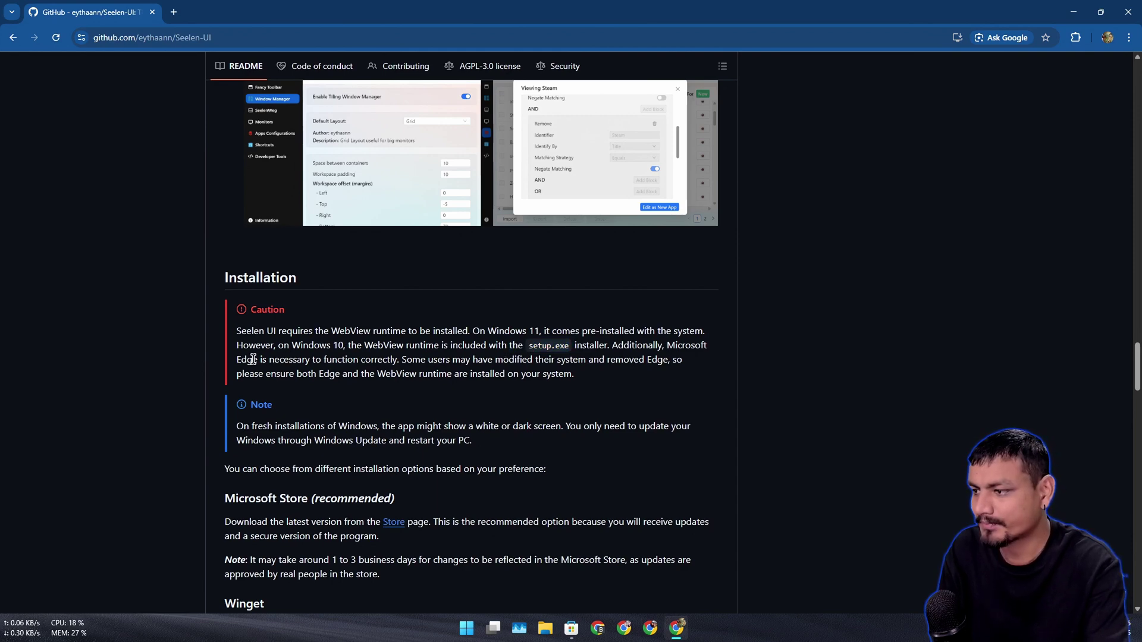
pyautogui.moveTo(239, 360); pyautogui.dragTo(395, 361)
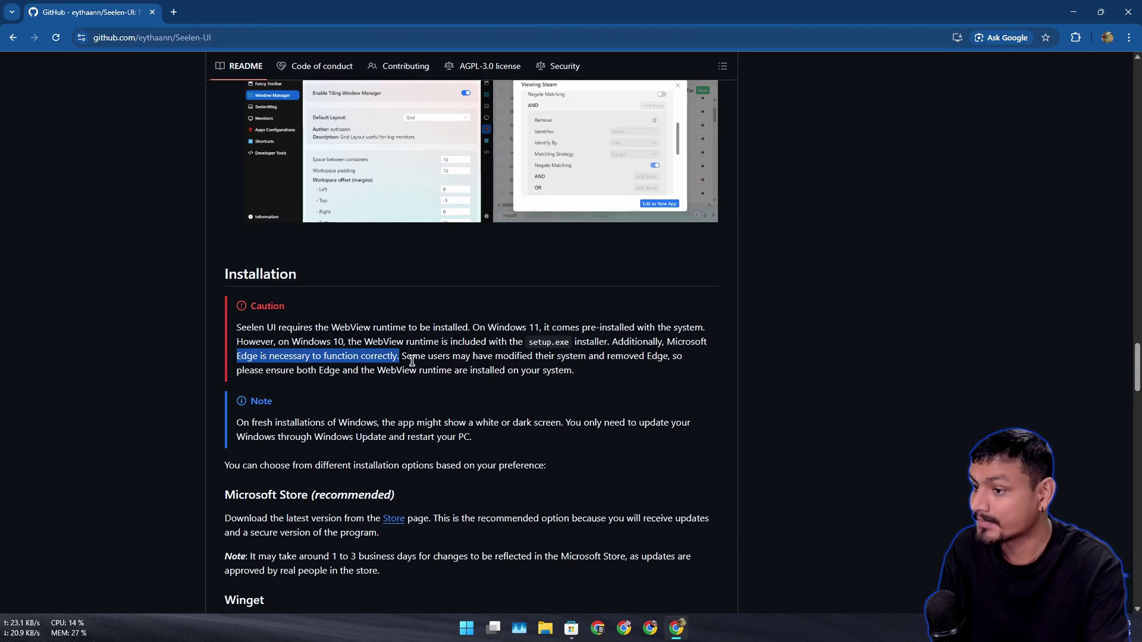
pyautogui.scroll(-1, 459, 353)
pyautogui.moveTo(574, 319); pyautogui.dragTo(357, 300)
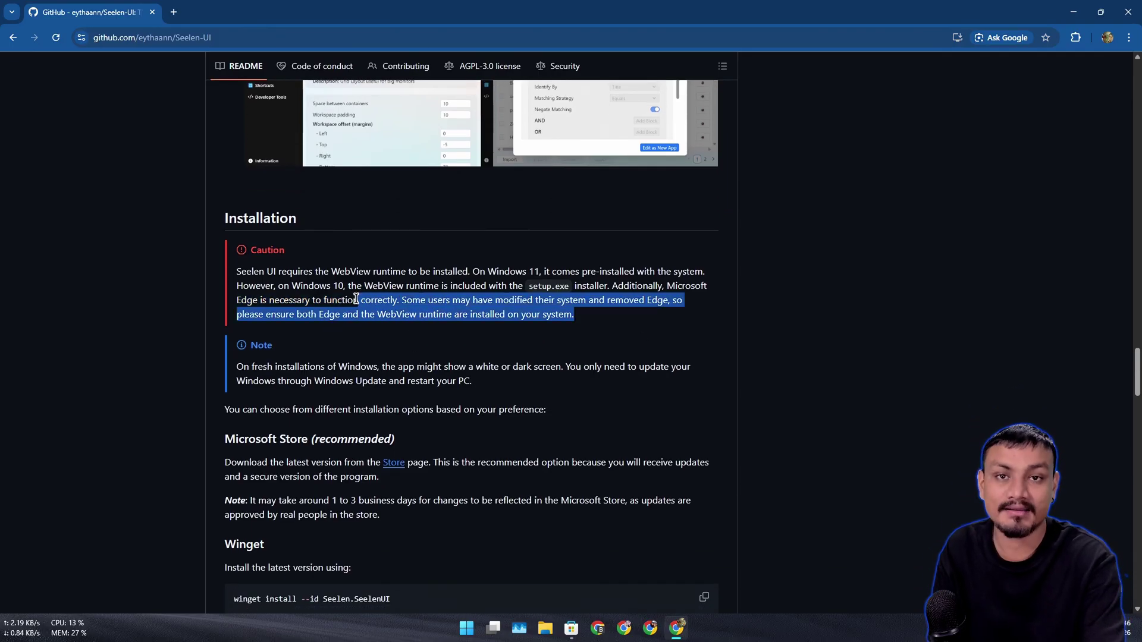
pyautogui.click(356, 299)
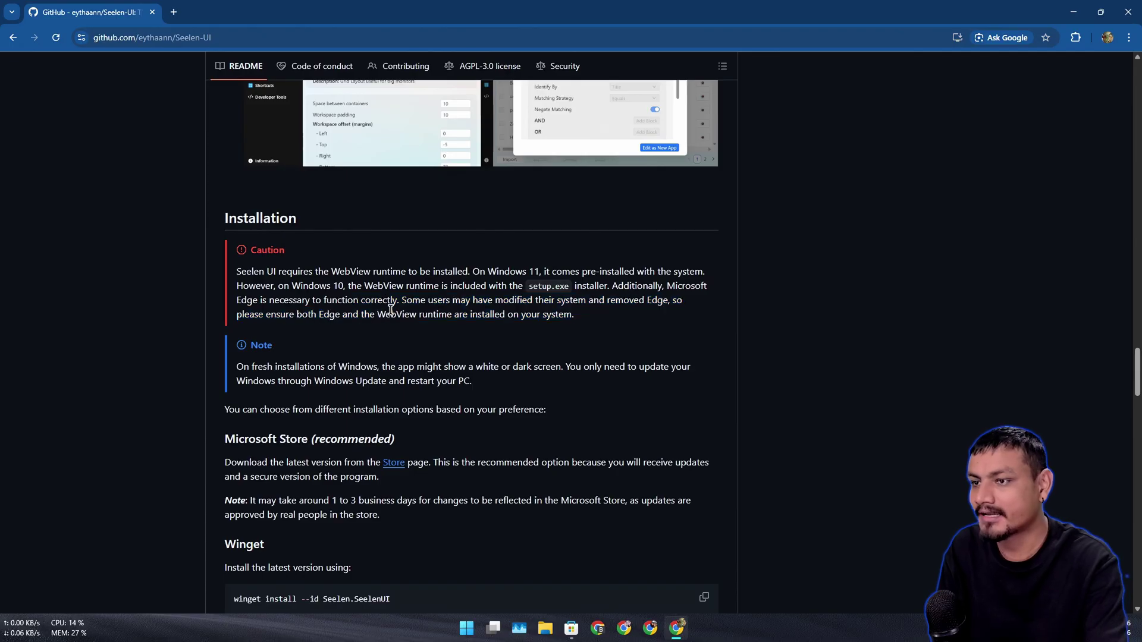
# Clear the browser and Microsoft Store windows off the desktop and launch Seelen UI.
pyautogui.click(1074, 13)
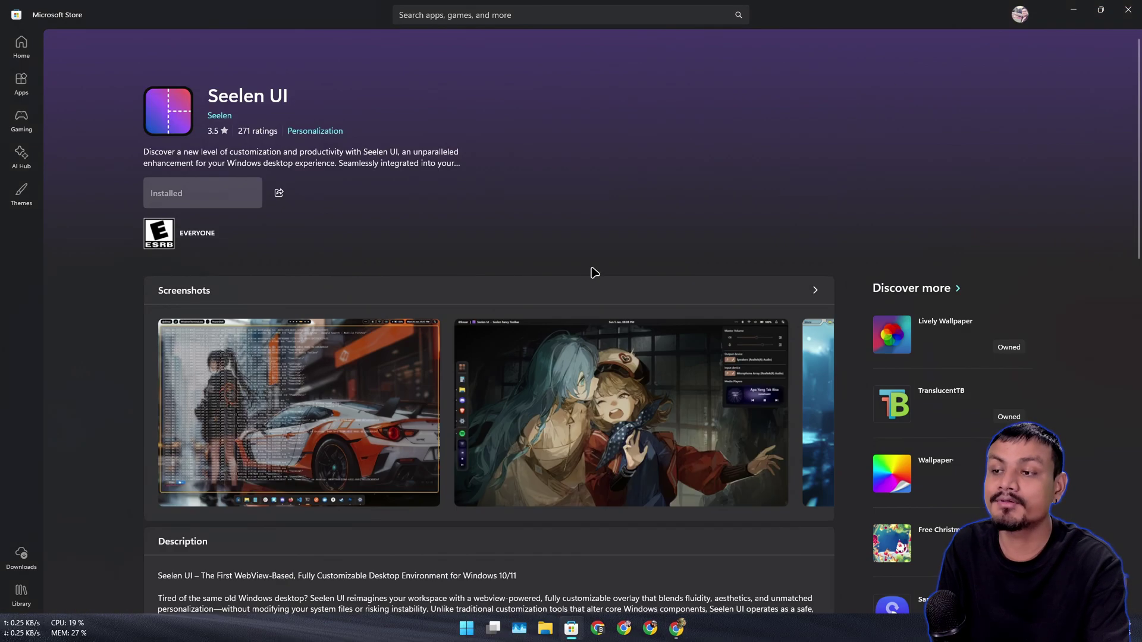
pyautogui.click(1128, 12)
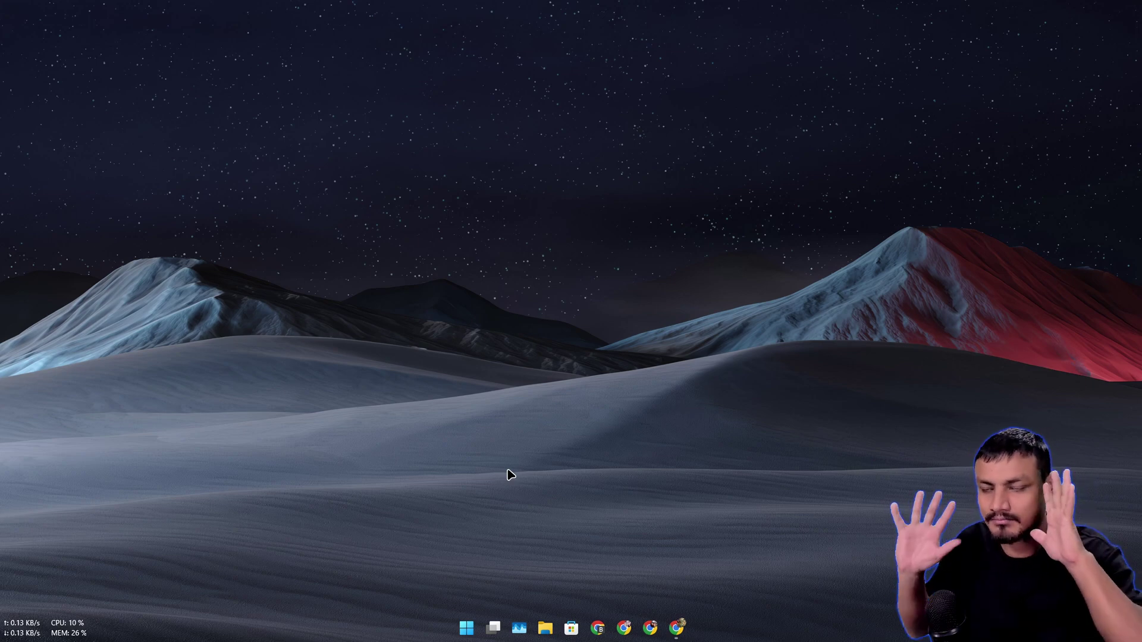
pyautogui.click(469, 619)
pyautogui.click(566, 329)
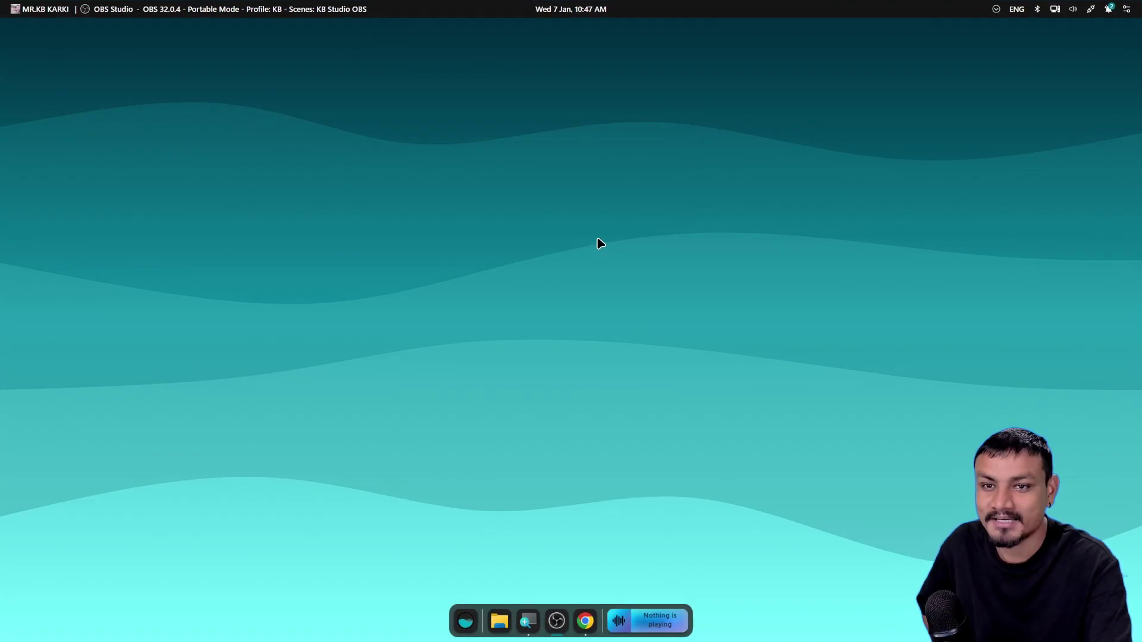
# View the user directories and the notifications from the Seelen toolbar, closing each one again.
pyautogui.click(43, 10)
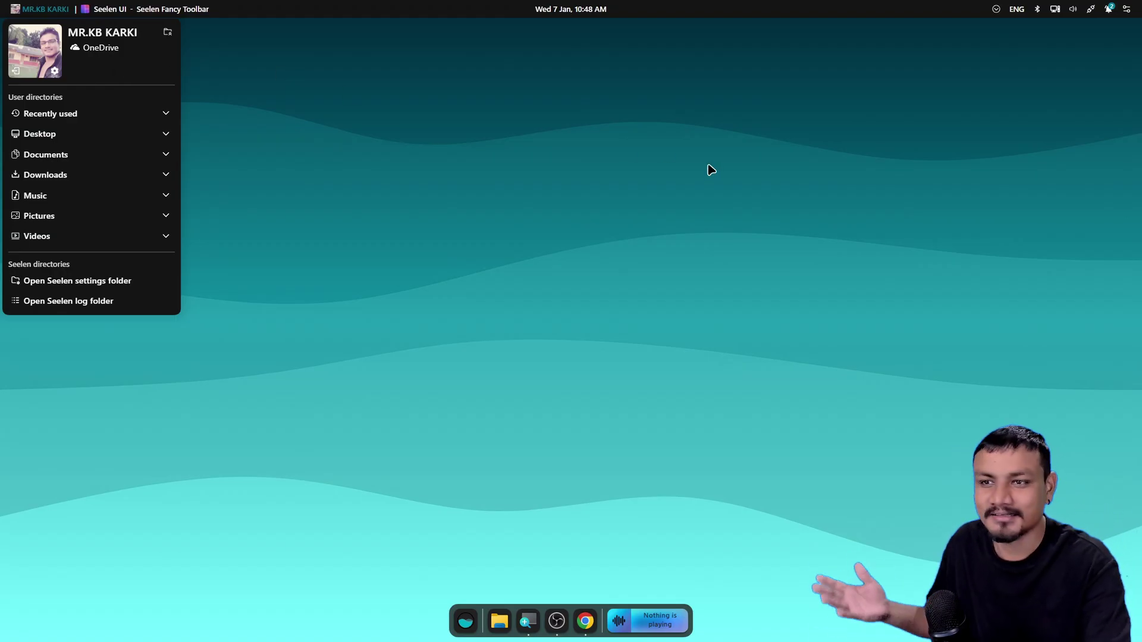
pyautogui.click(941, 127)
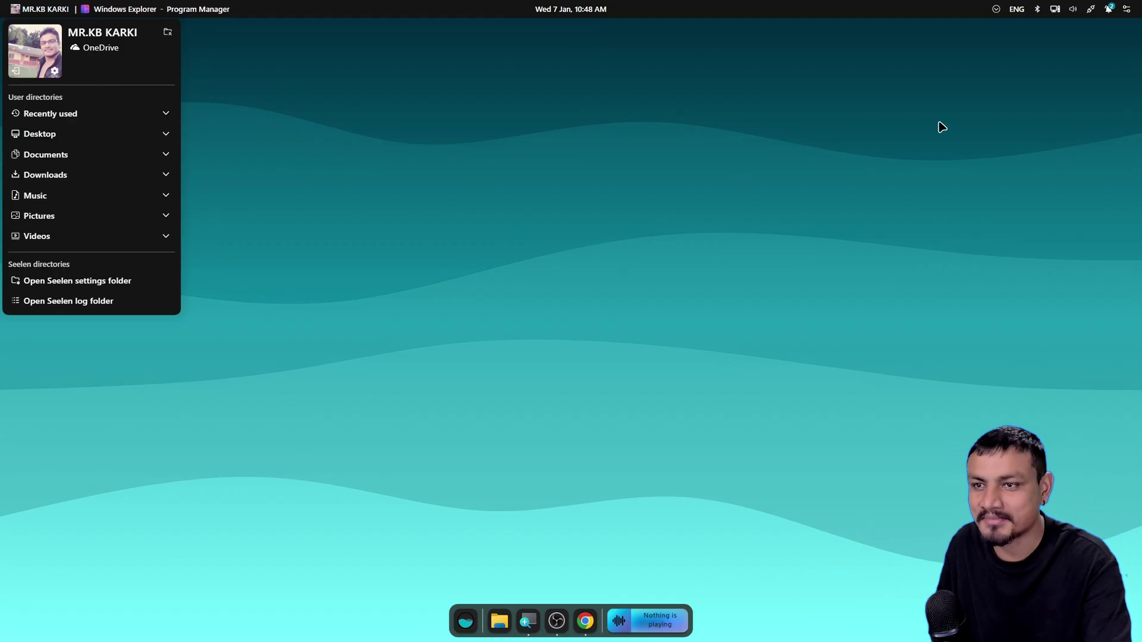
pyautogui.click(1108, 9)
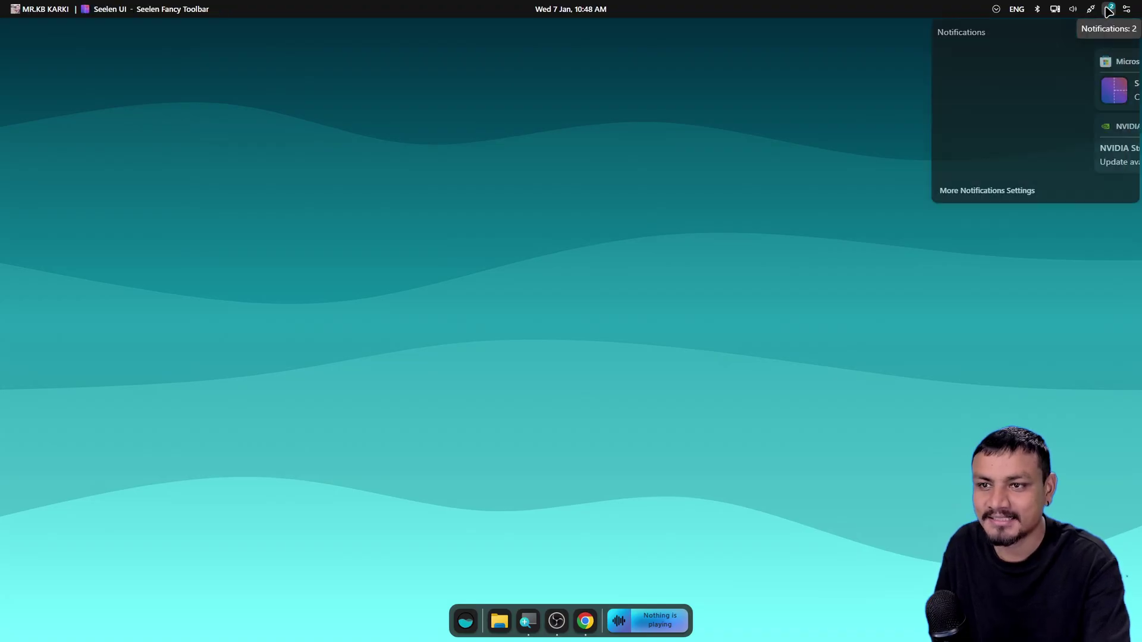
pyautogui.click(781, 184)
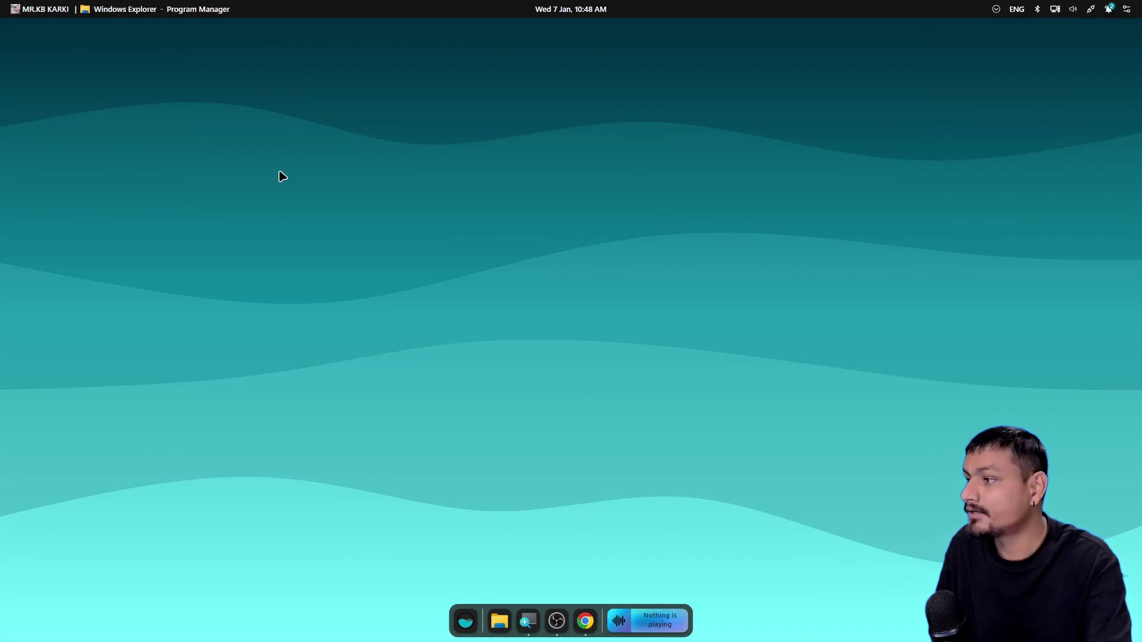
# View the notifications and the available networks from the Seelen toolbar, closing each popup again.
pyautogui.click(1109, 9)
pyautogui.click(824, 111)
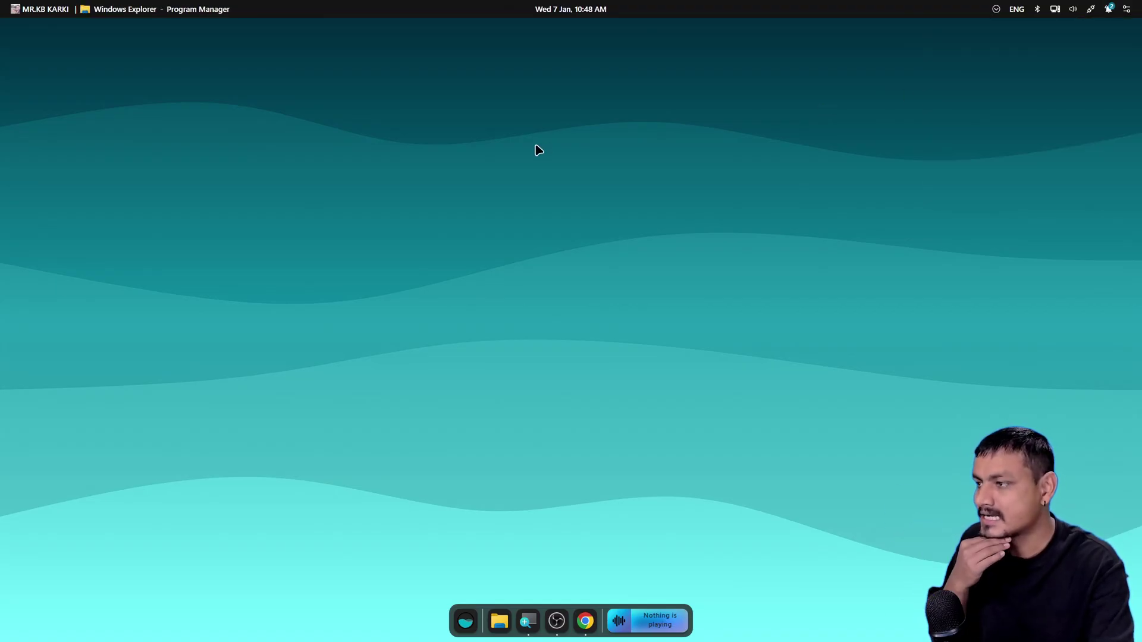
pyautogui.click(1109, 9)
pyautogui.click(880, 82)
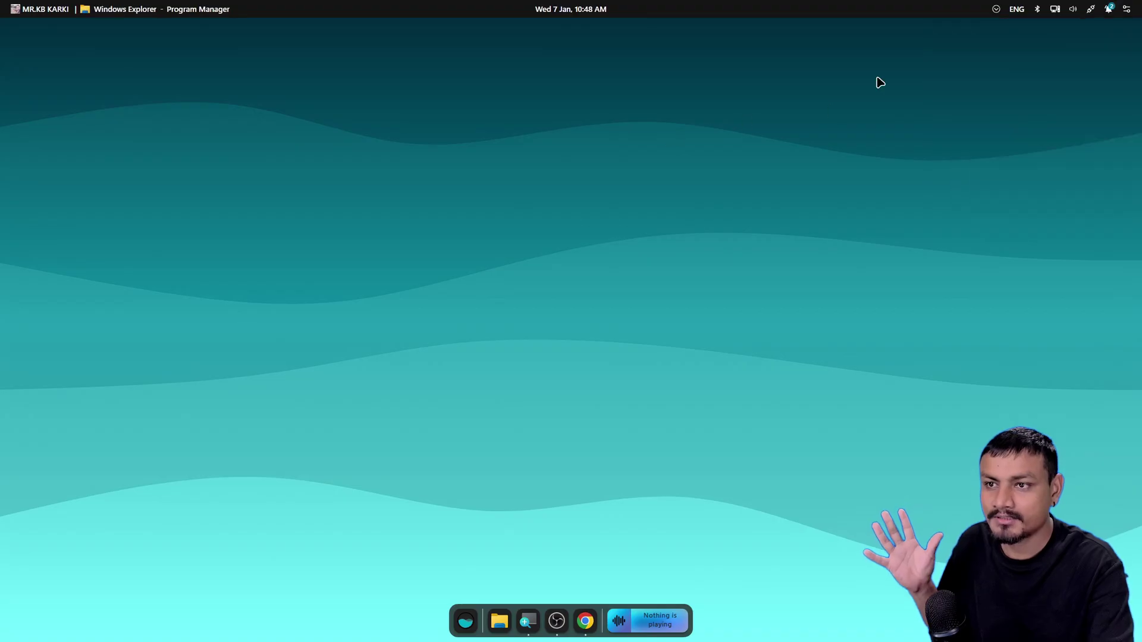
pyautogui.click(1055, 8)
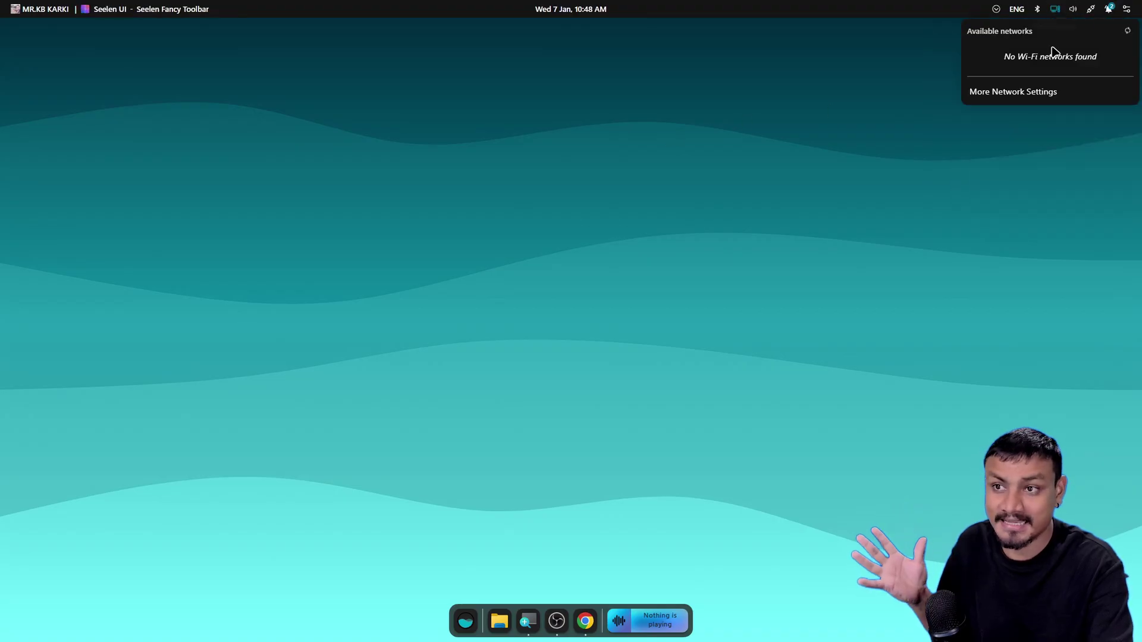
pyautogui.press('Escape')
pyautogui.click(1109, 9)
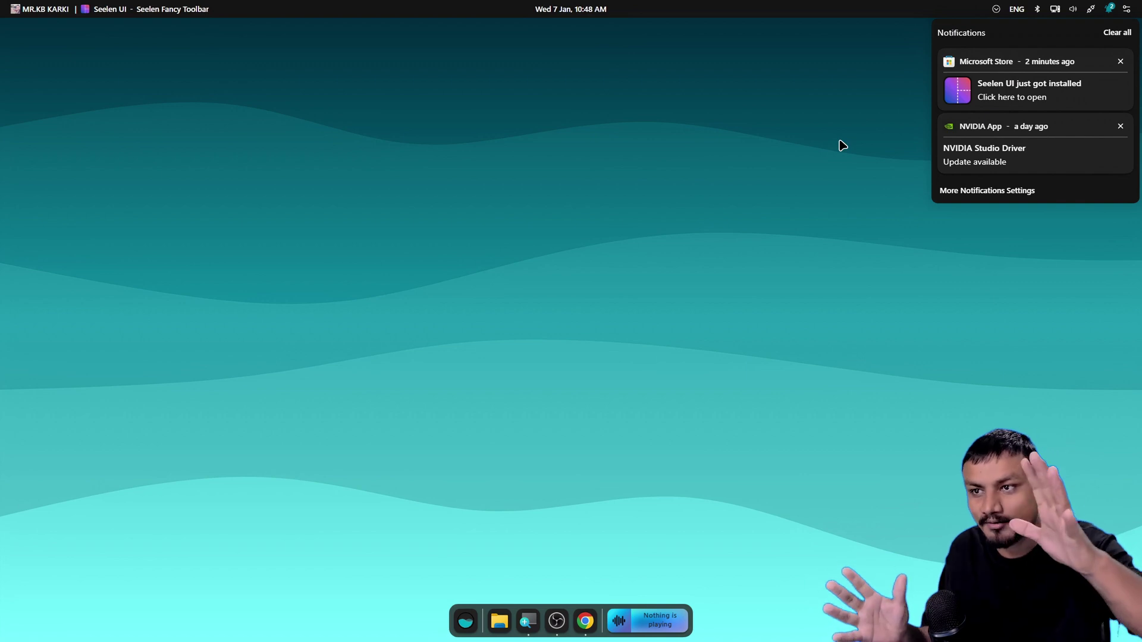
pyautogui.click(796, 357)
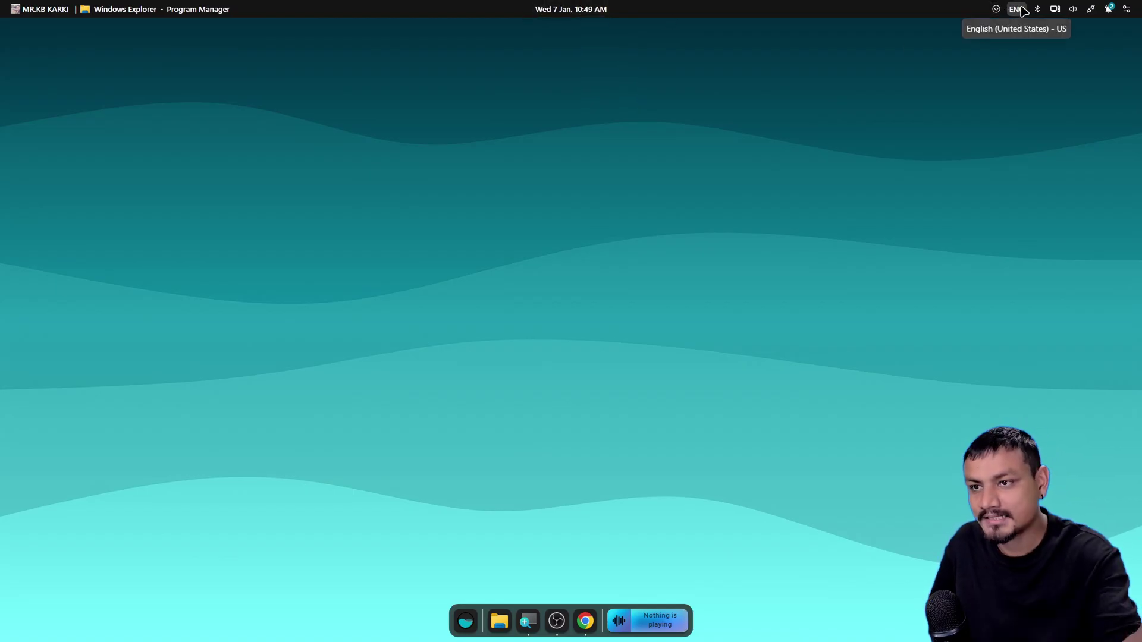
# View the system tray list and the quick settings, and open the Seelen UI settings from there, closing the window after a look.
pyautogui.click(997, 9)
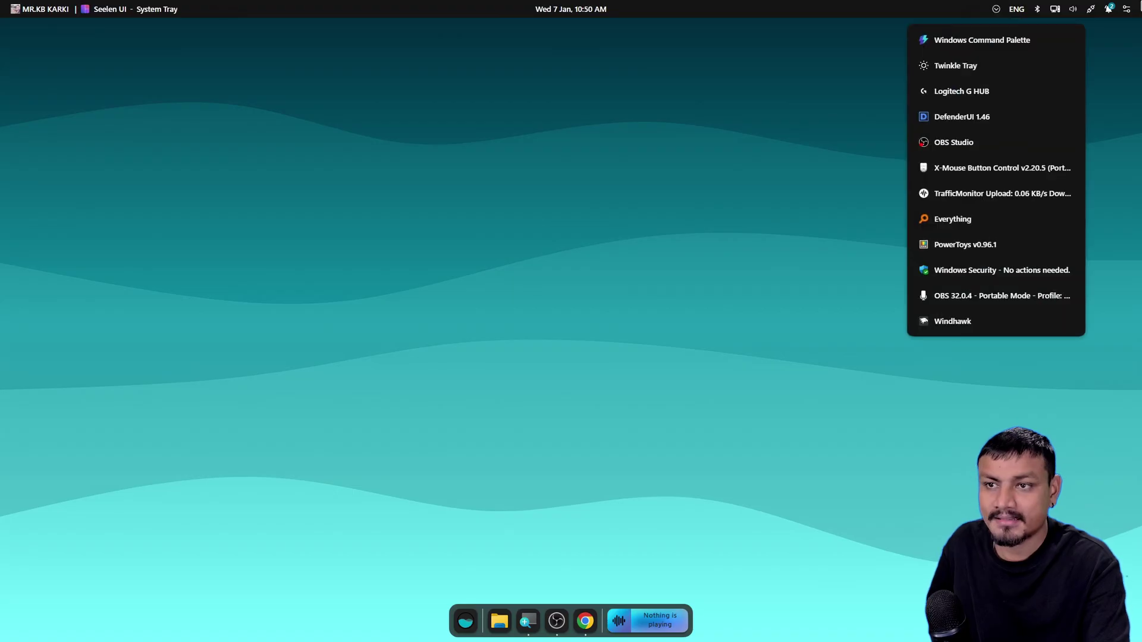
pyautogui.click(1127, 9)
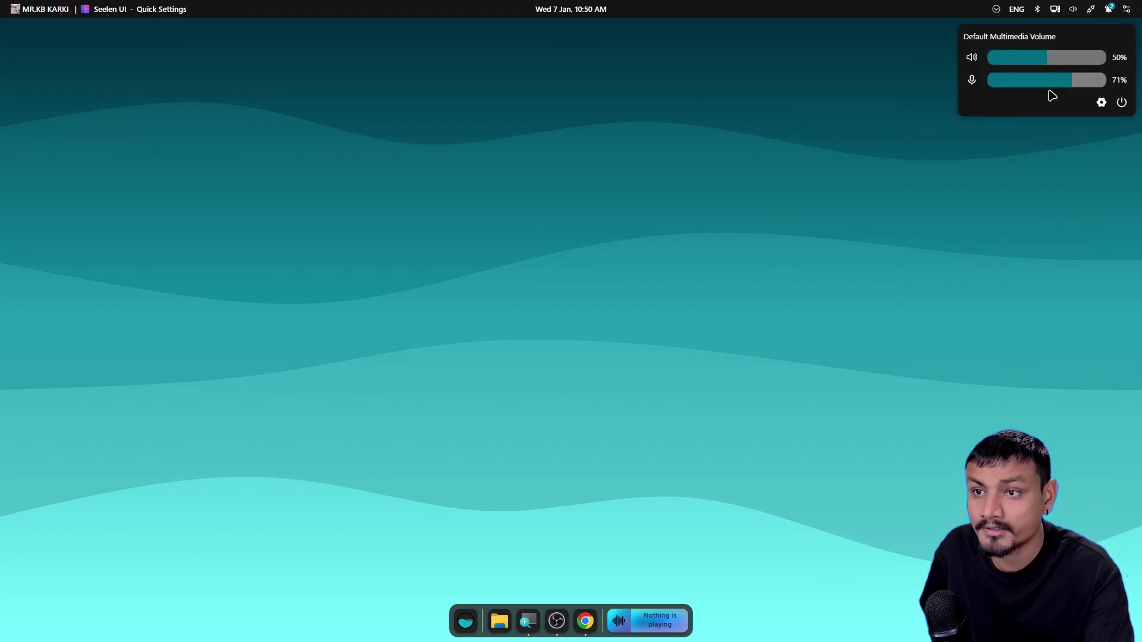
pyautogui.click(1101, 103)
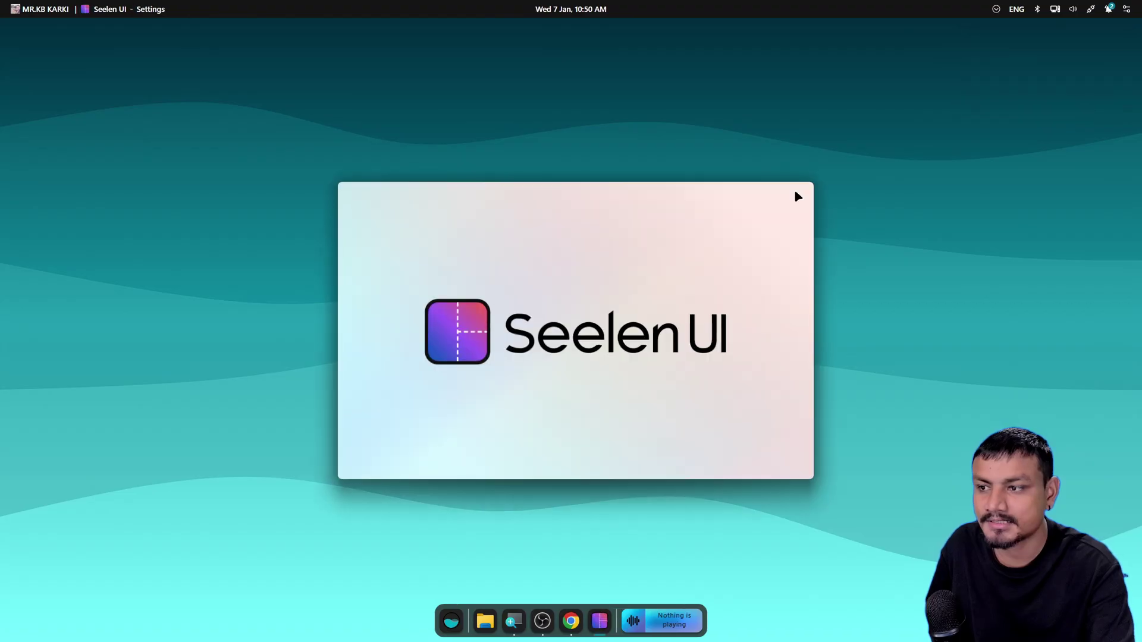
pyautogui.moveTo(588, 200); pyautogui.dragTo(571, 116)
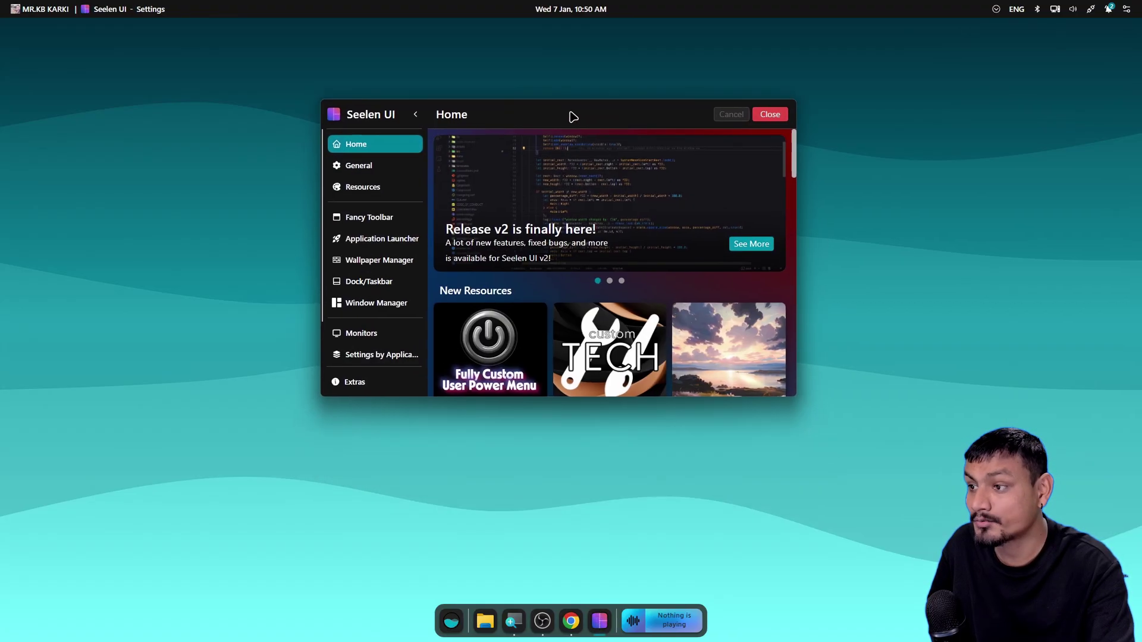
pyautogui.click(770, 113)
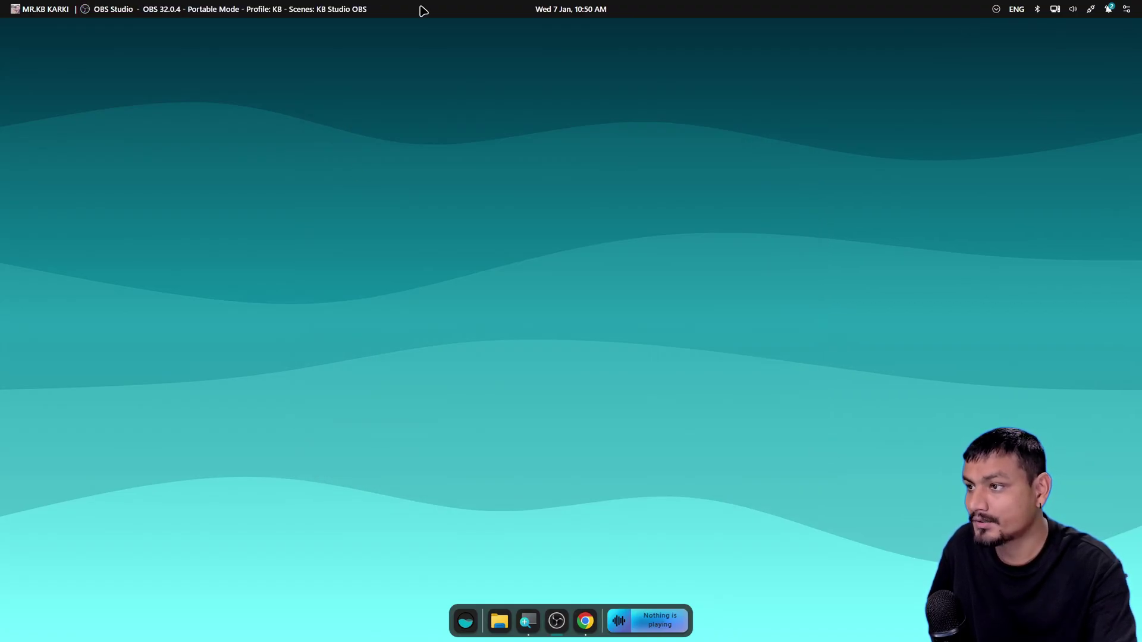
# Reopen the Seelen UI settings from the toolbar's own options and move the window higher on the desktop.
pyautogui.rightClick(441, 11)
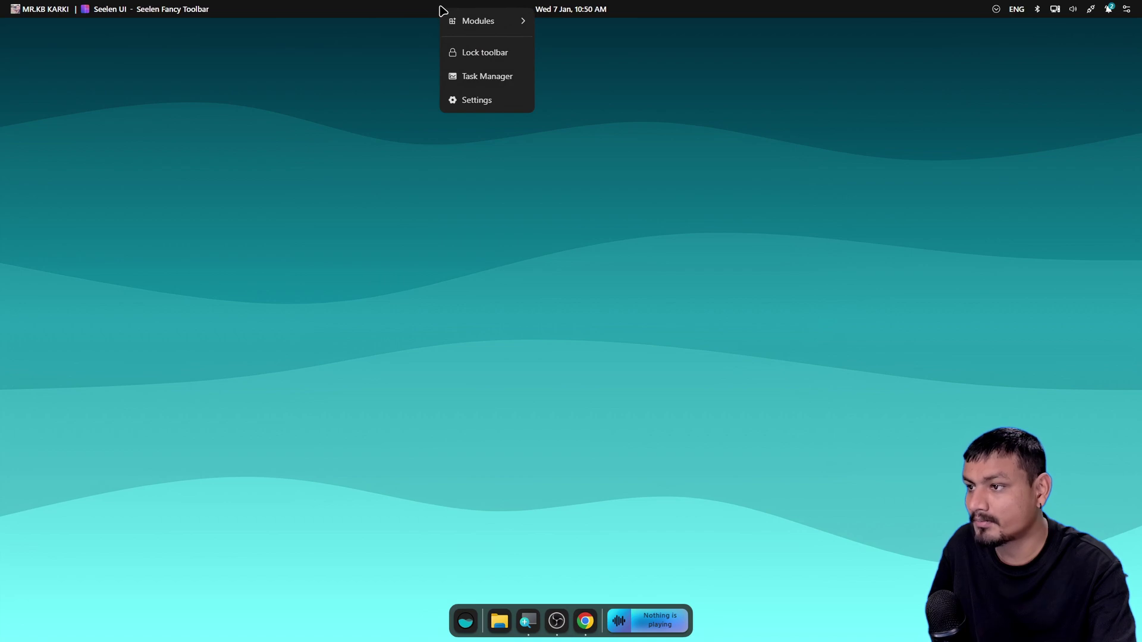
pyautogui.click(480, 100)
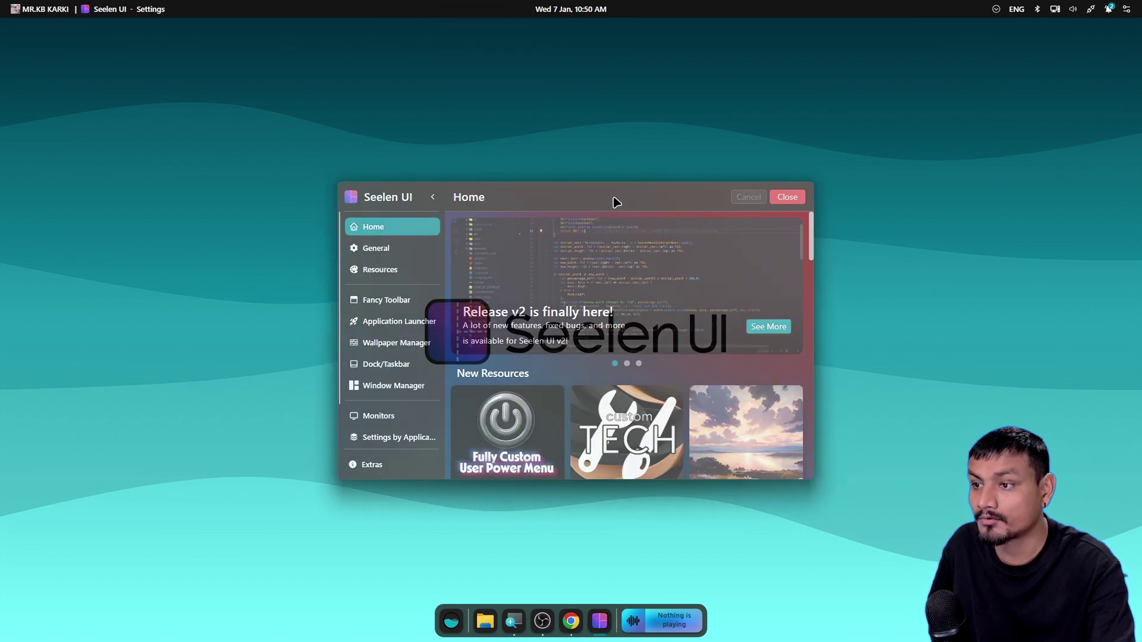
pyautogui.moveTo(550, 113); pyautogui.dragTo(539, 88)
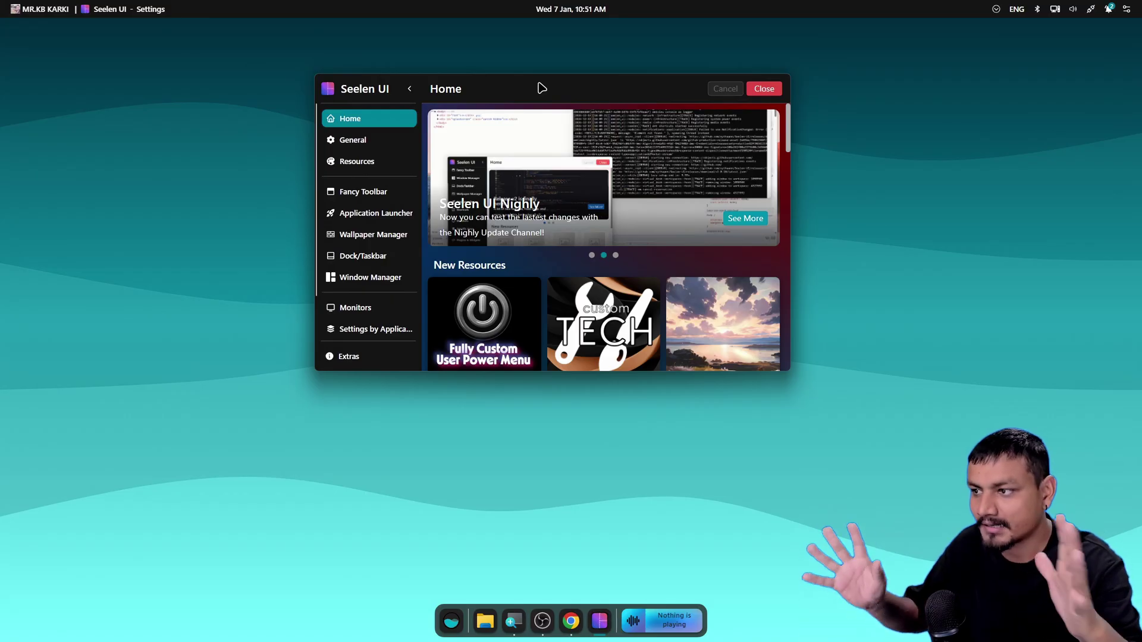
# Launch Task Manager from the toolbar and filter its processes by "seel".
pyautogui.rightClick(408, 14)
pyautogui.click(453, 74)
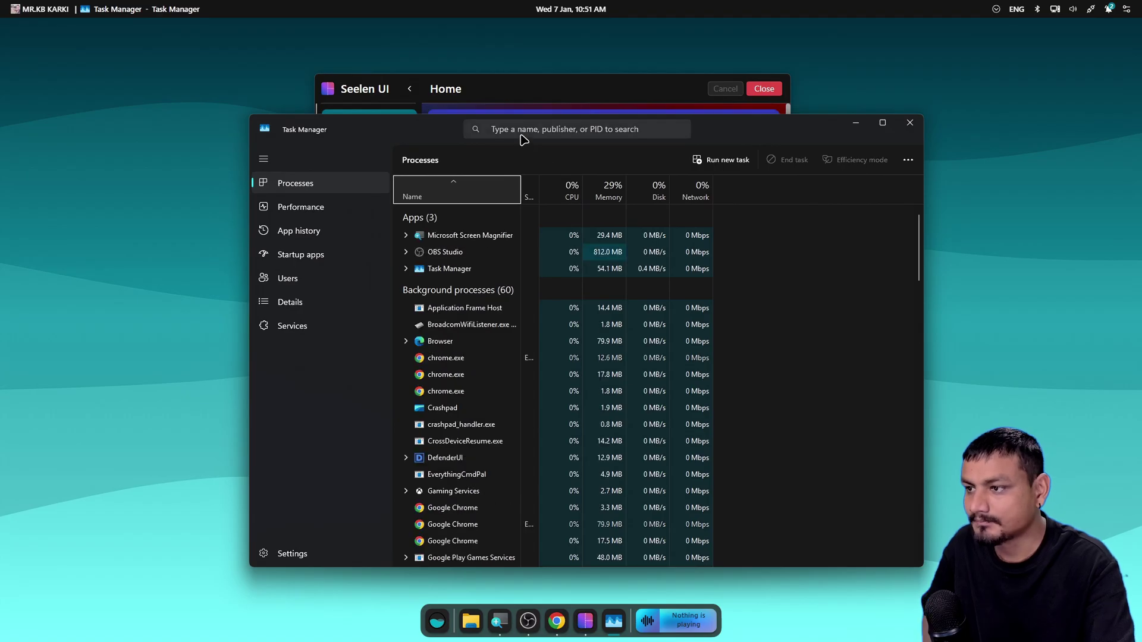
pyautogui.click(523, 135)
pyautogui.write('seel')
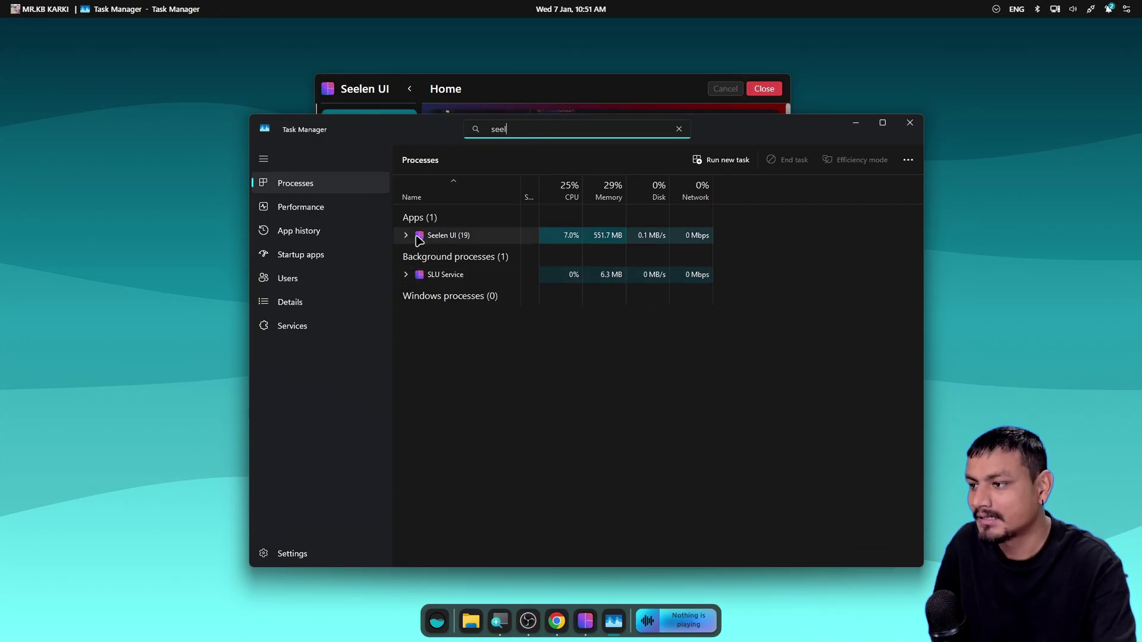
# Expand the Seelen UI process group, examine the CPU and memory use of its subprocesses, and close Task Manager.
pyautogui.doubleClick(598, 236)
pyautogui.scroll(-2, 565, 327)
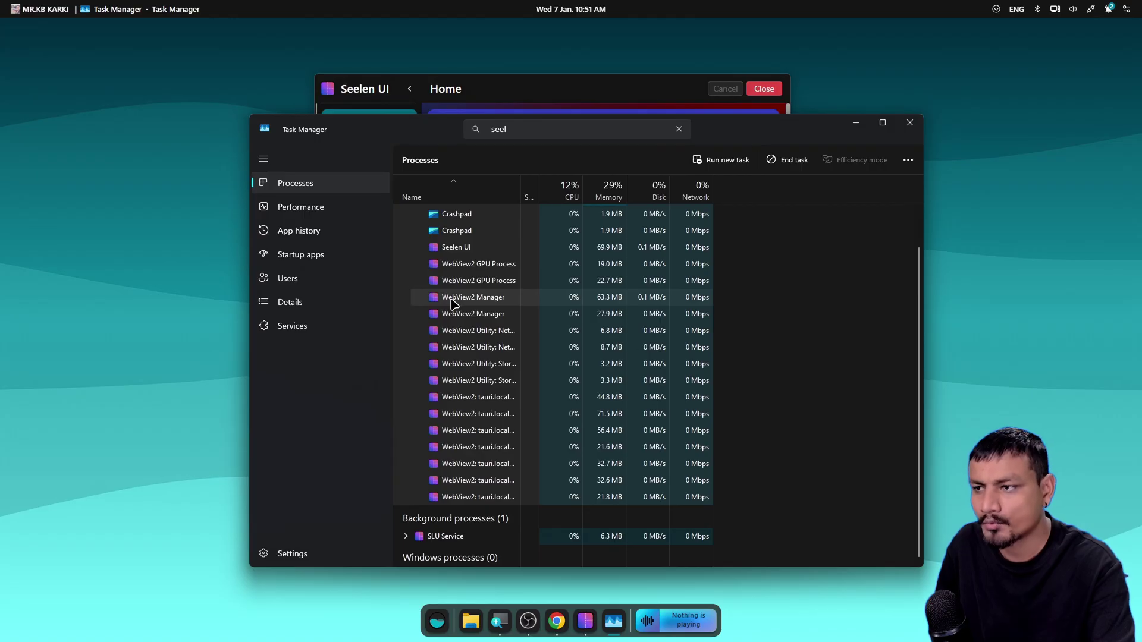
pyautogui.scroll(1, 561, 308)
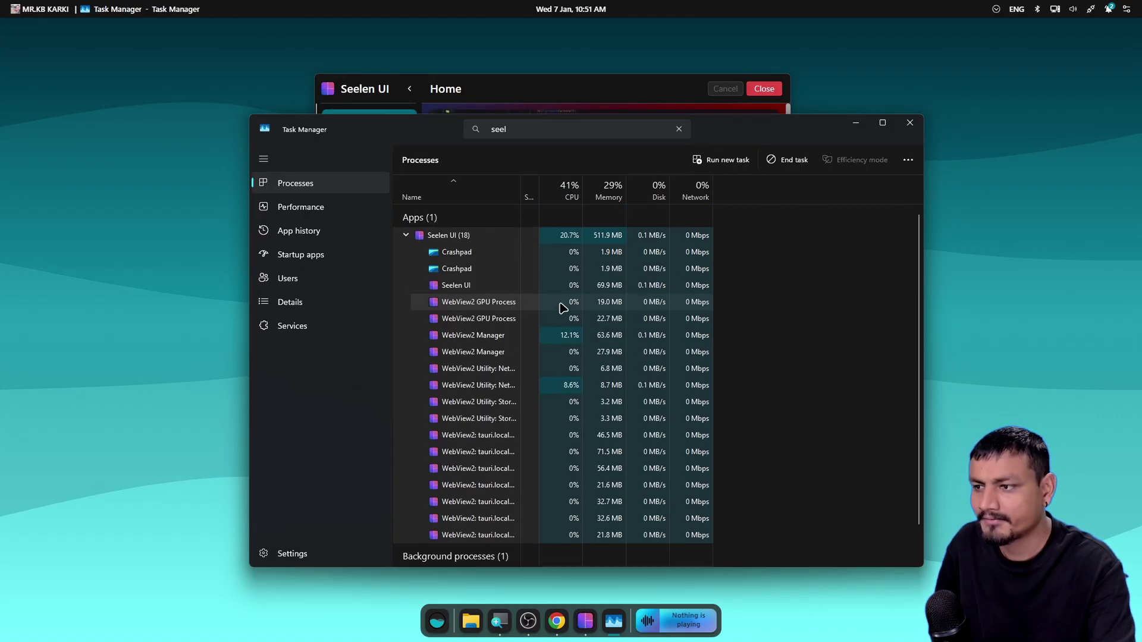
pyautogui.click(406, 235)
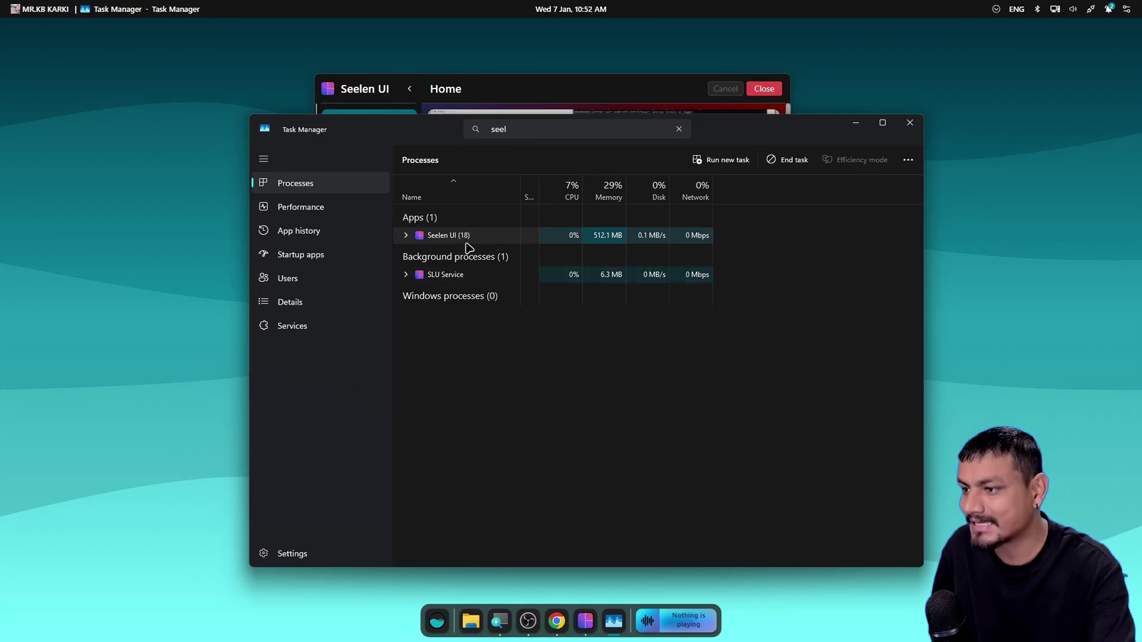
pyautogui.click(405, 236)
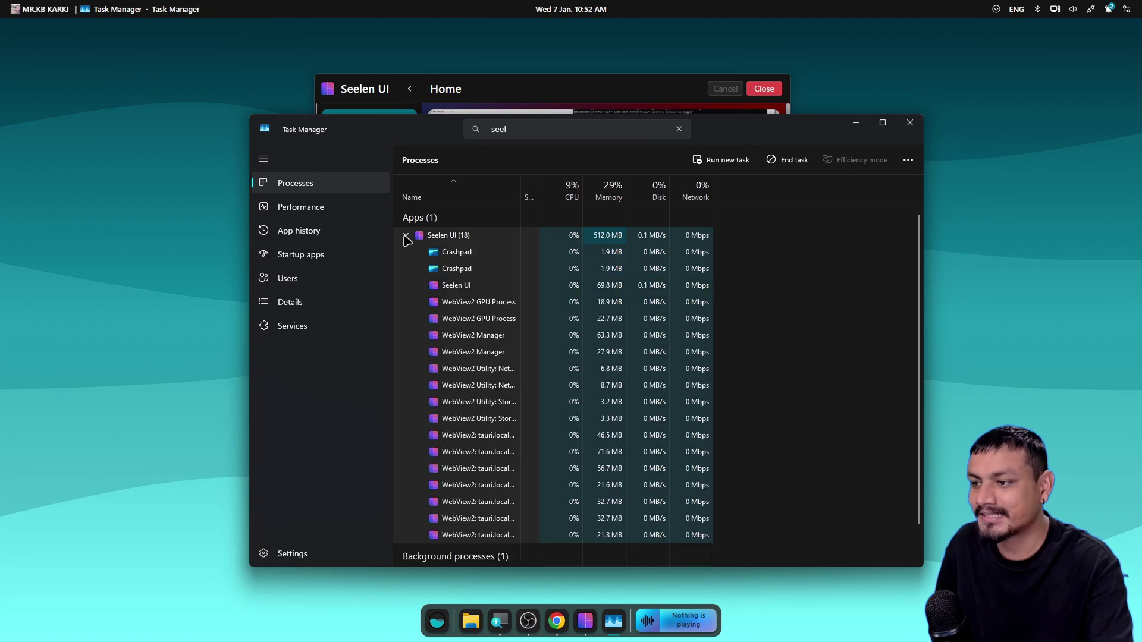
pyautogui.click(405, 236)
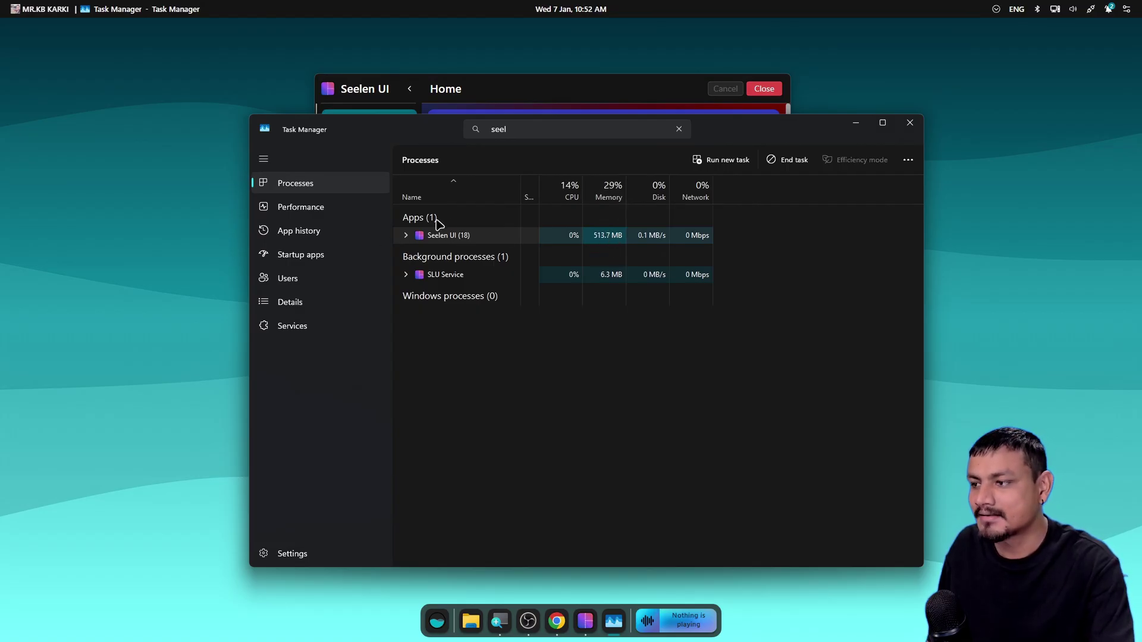
pyautogui.click(919, 128)
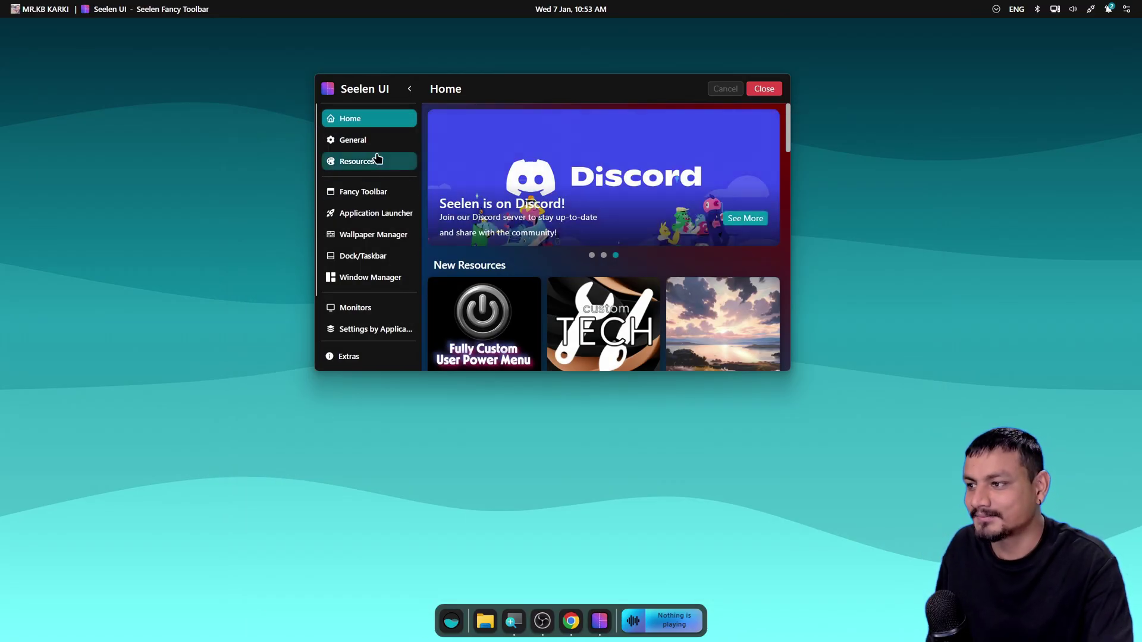
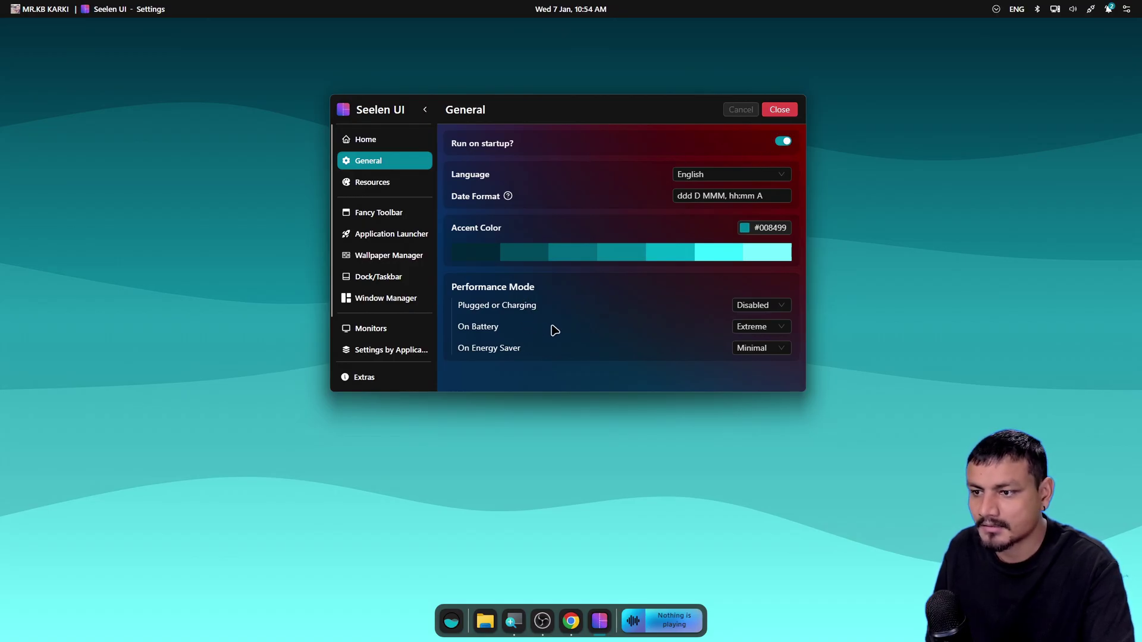
# View the Resources settings, and disable the Fancy Toolbar and save the change.
pyautogui.click(388, 183)
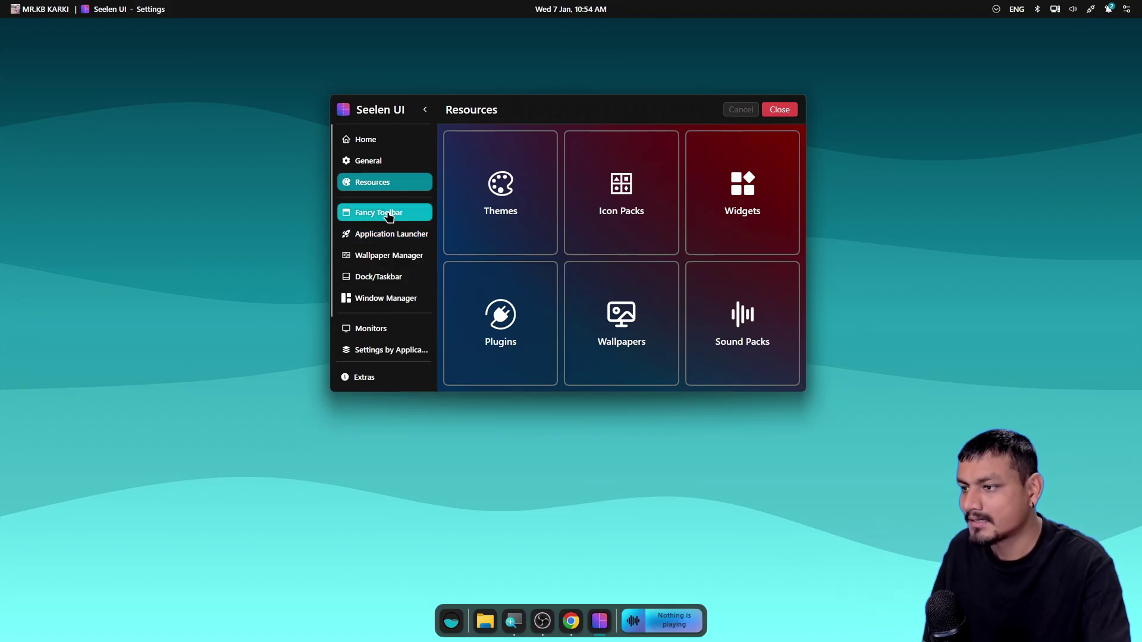
pyautogui.click(392, 217)
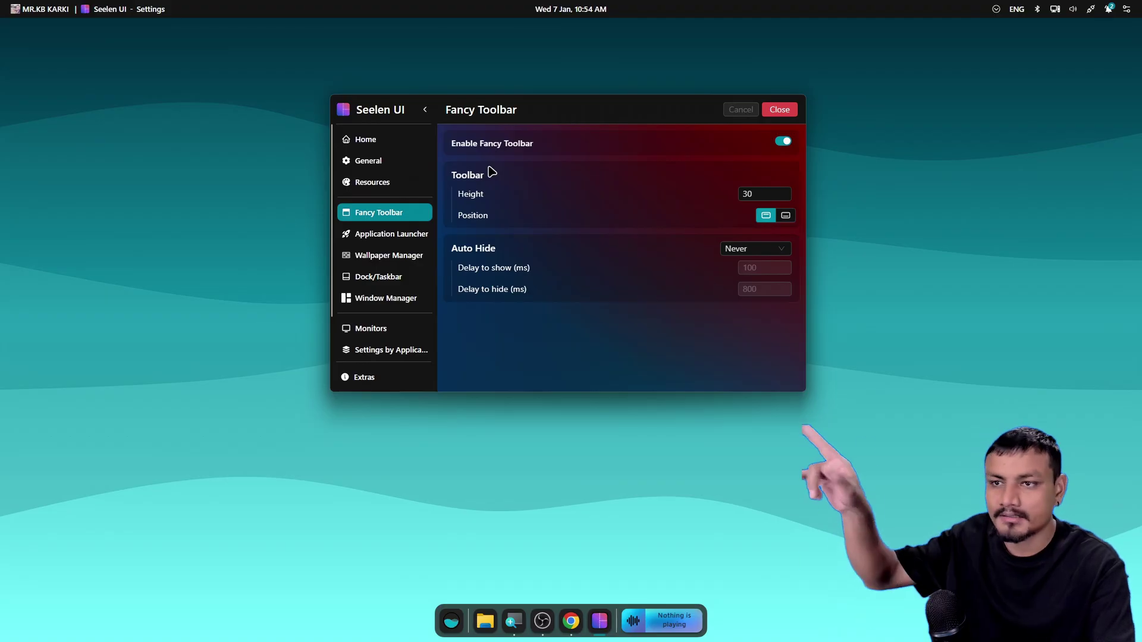
pyautogui.click(783, 143)
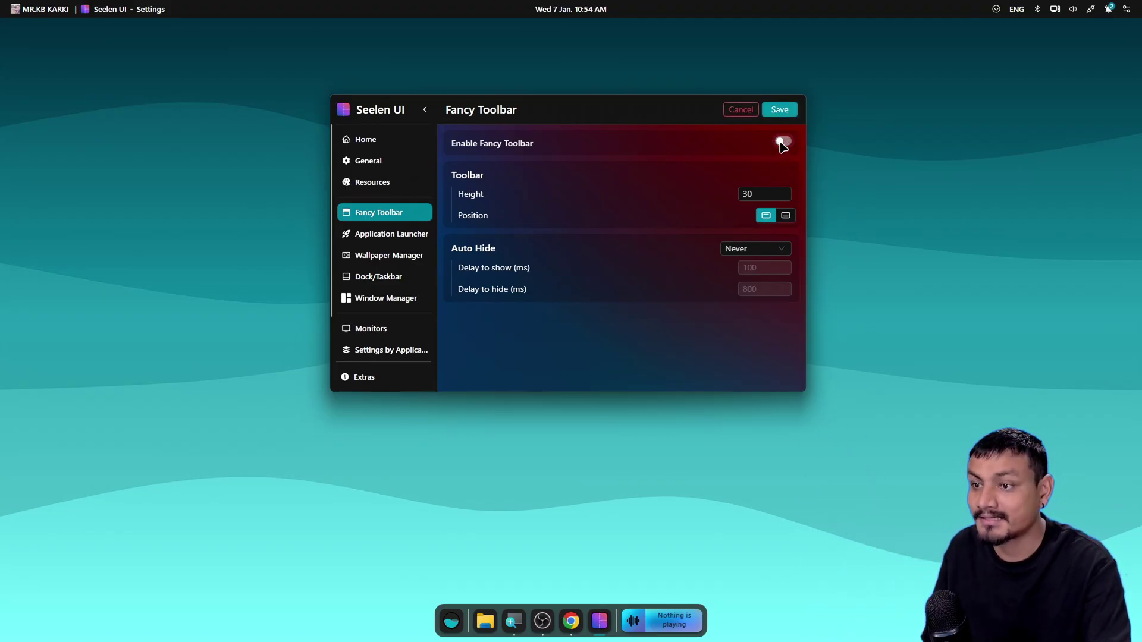
pyautogui.click(780, 110)
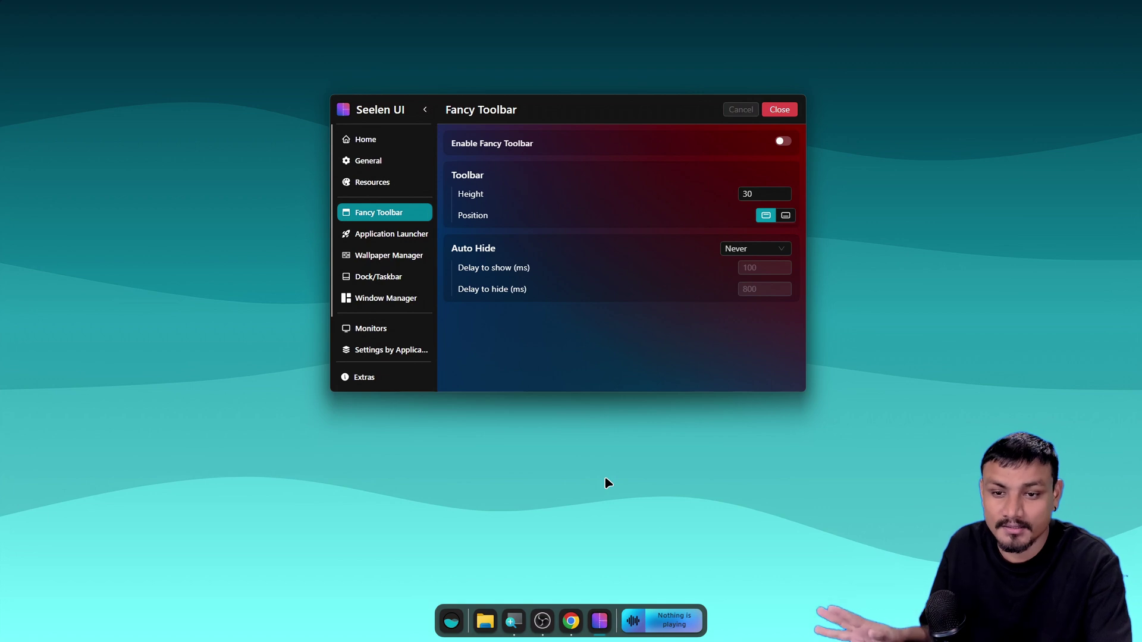
# Filter Task Manager by "see" to check Seelen UI's memory use without the toolbar, then minimize the window.
pyautogui.hotkey('ctrl', 'shift', 'Escape')
pyautogui.click(513, 129)
pyautogui.write('see')
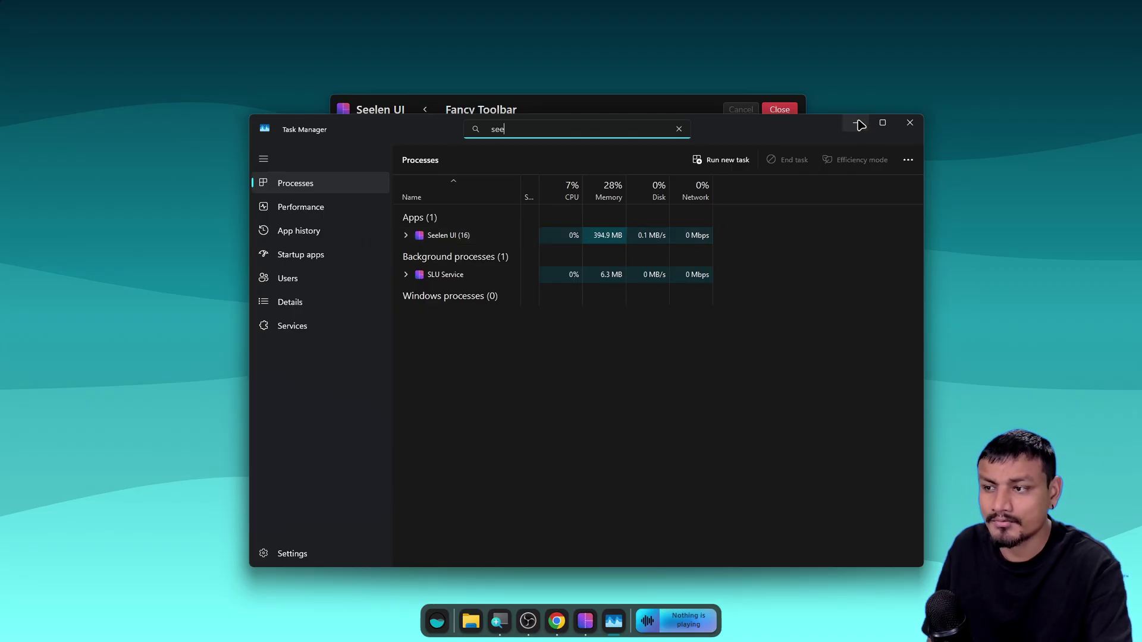
pyautogui.click(857, 124)
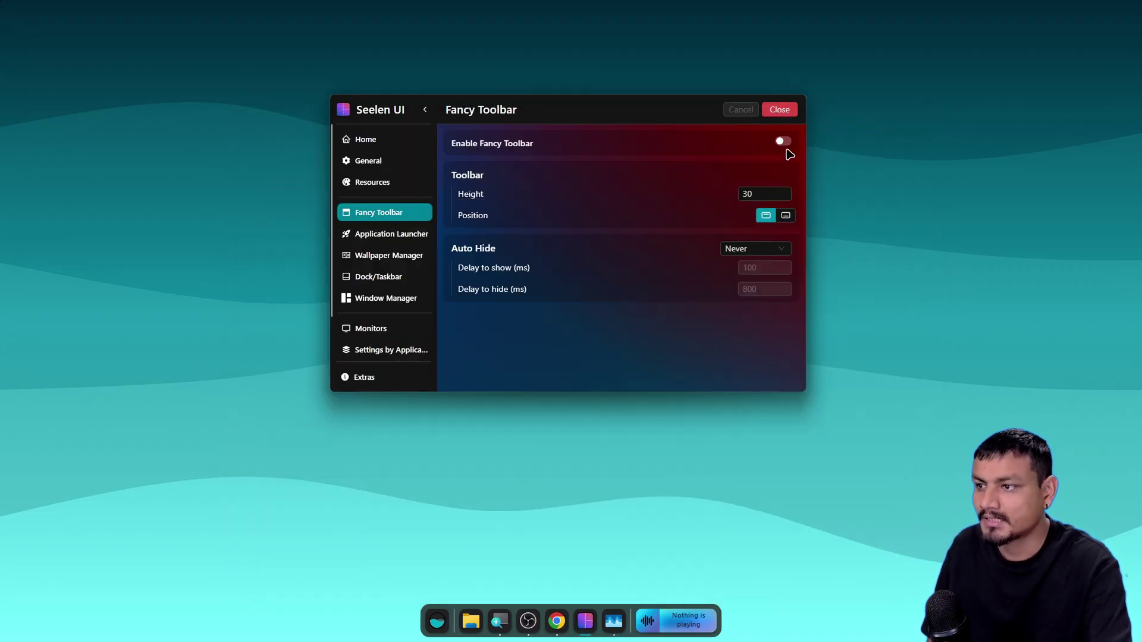
# Re-enable the Fancy Toolbar and save the change.
pyautogui.click(783, 141)
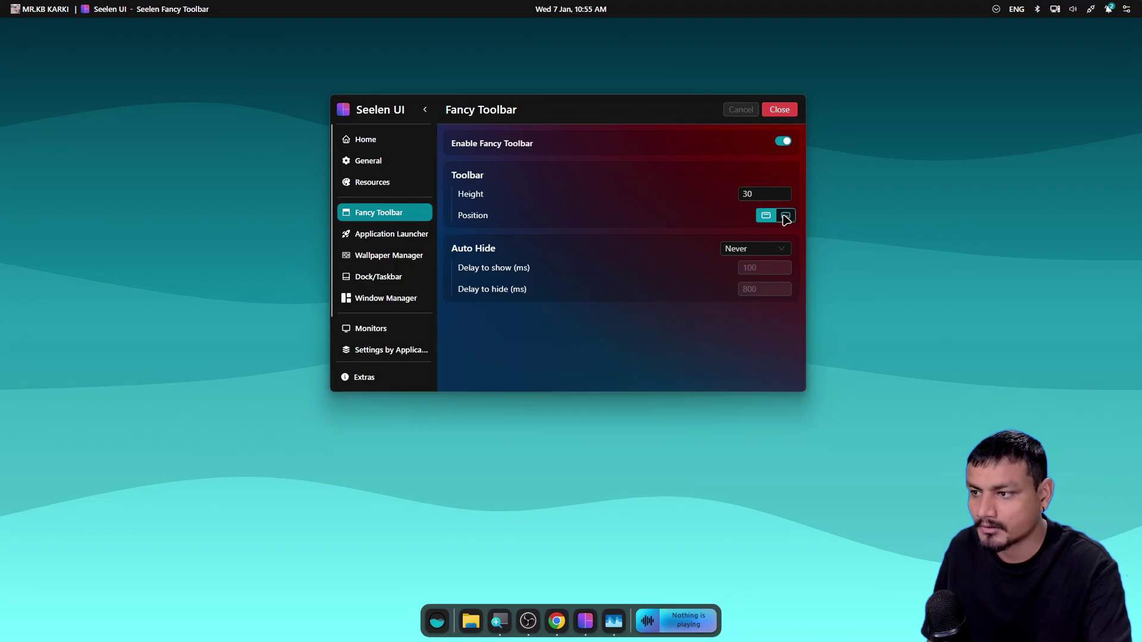
# View the Application Launcher settings, and bring up the Command Palette for comparison before dismissing it.
pyautogui.click(383, 237)
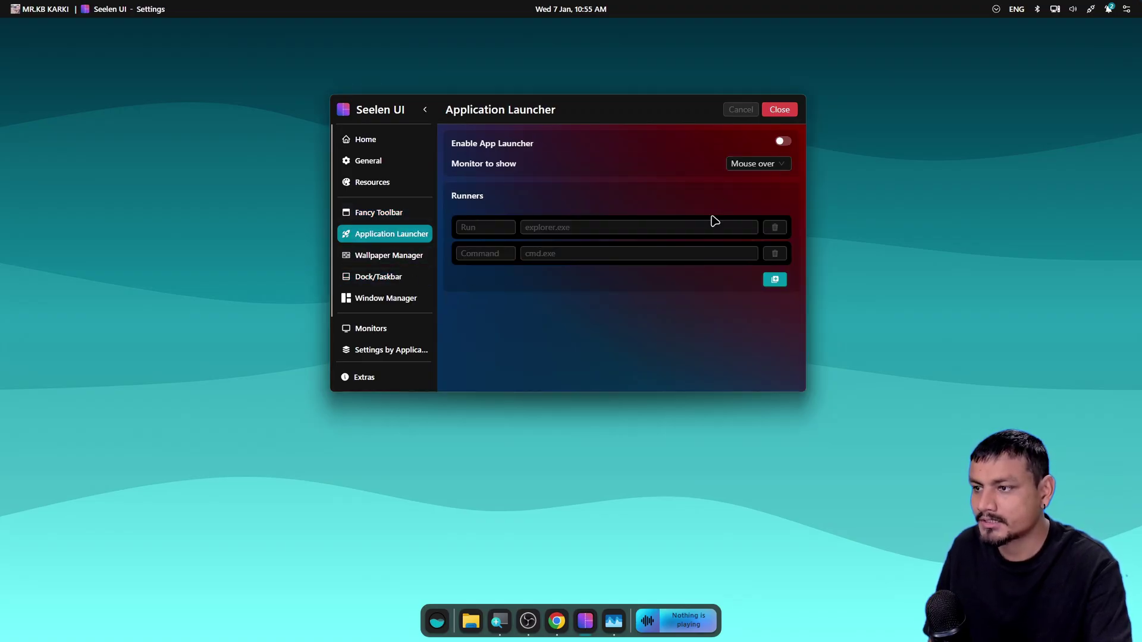
pyautogui.press('super+alt+space')
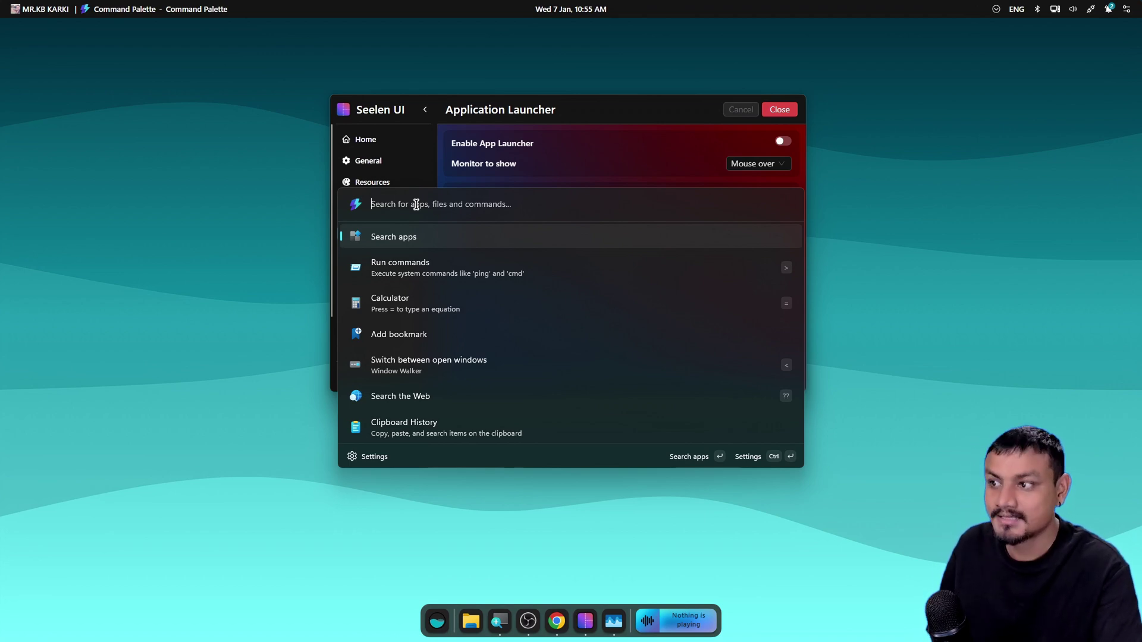
pyautogui.click(402, 119)
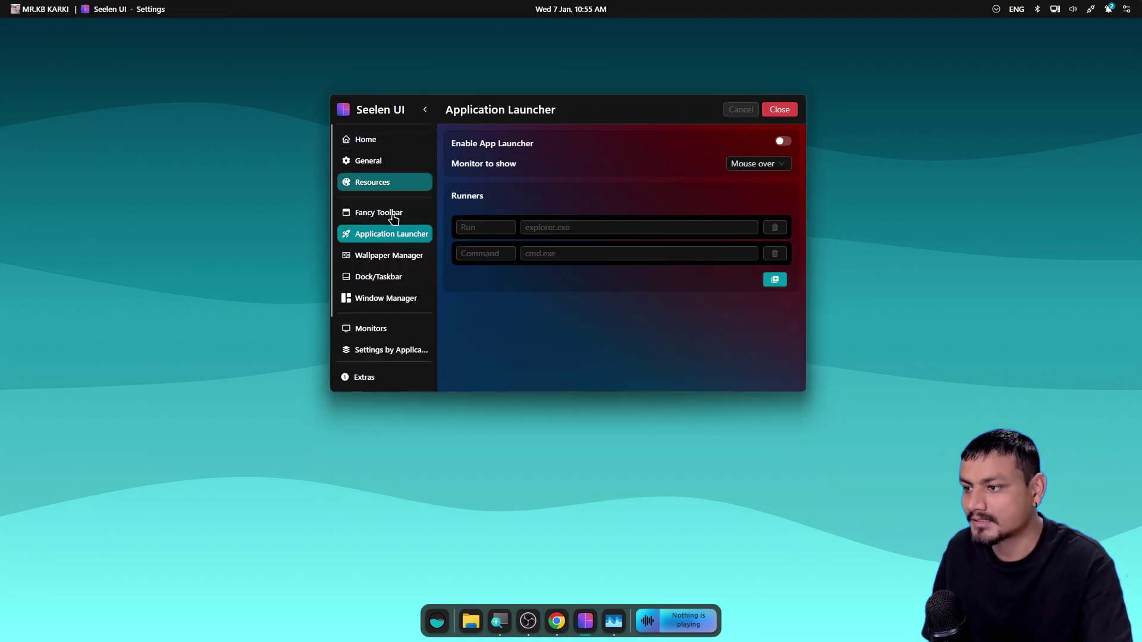
# Disable the Wallpaper Manager, save the change, and shift the settings window slightly.
pyautogui.click(404, 257)
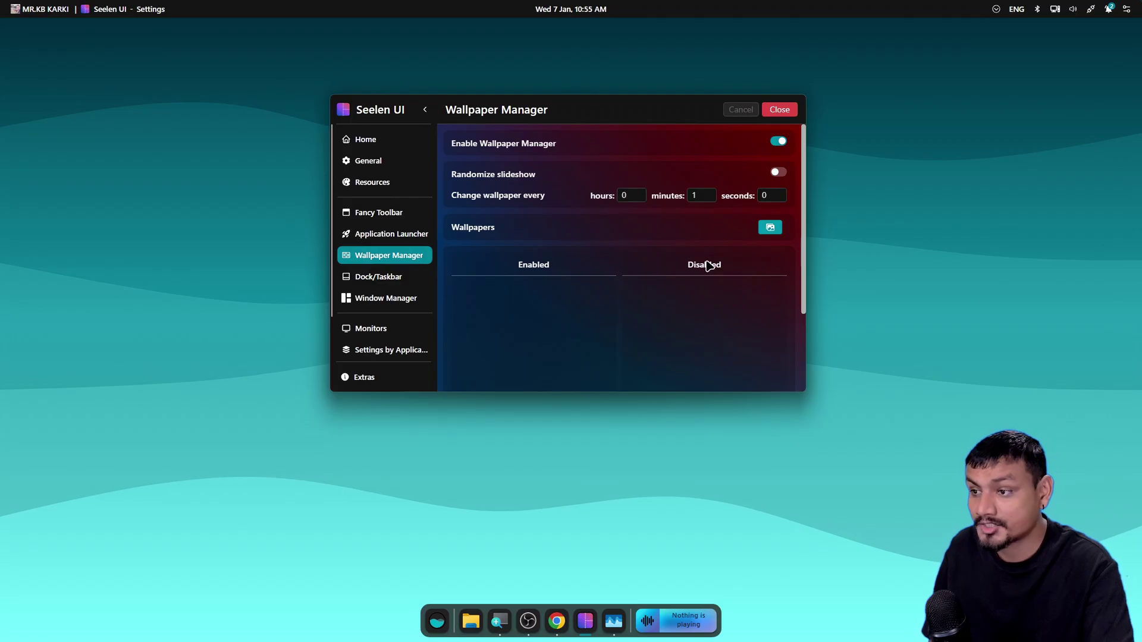
pyautogui.click(778, 142)
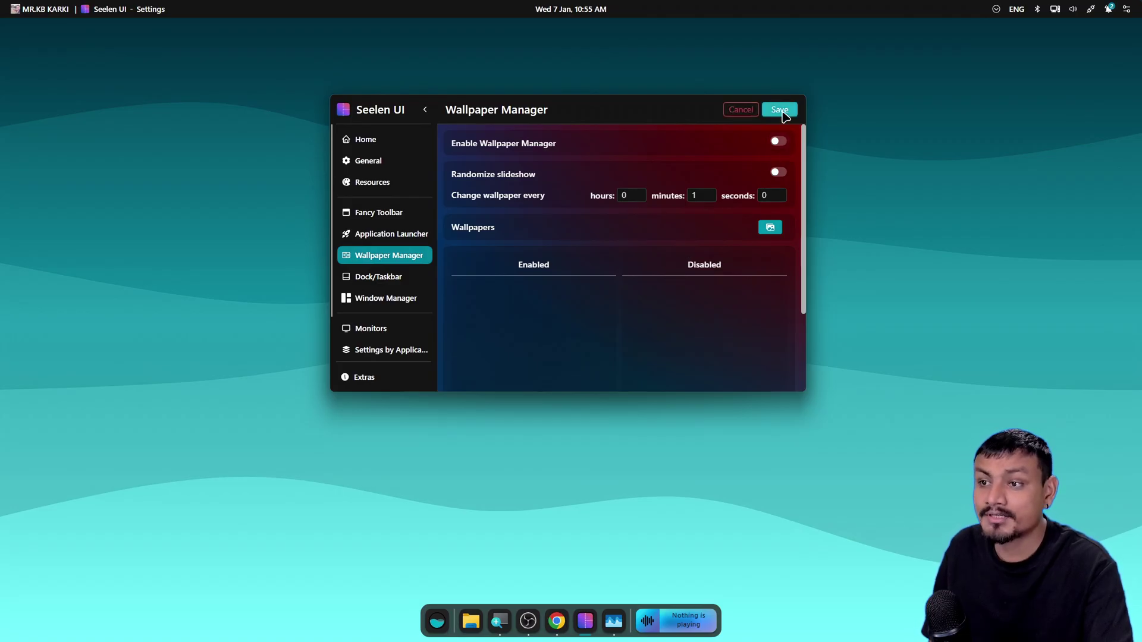
pyautogui.click(780, 109)
pyautogui.moveTo(616, 118)
pyautogui.mouseDown()
pyautogui.moveTo(331, 476)
pyautogui.moveTo(576, 207)
pyautogui.moveTo(614, 123)
pyautogui.mouseUp()
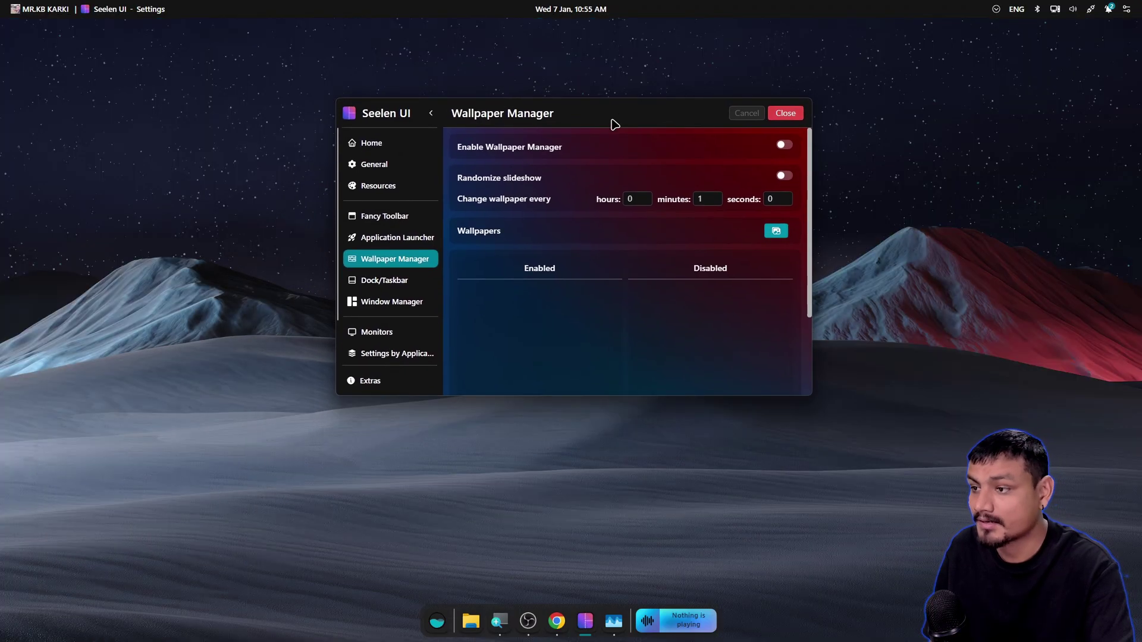
# Disable the Dock/Taskbar module and save the change.
pyautogui.click(387, 282)
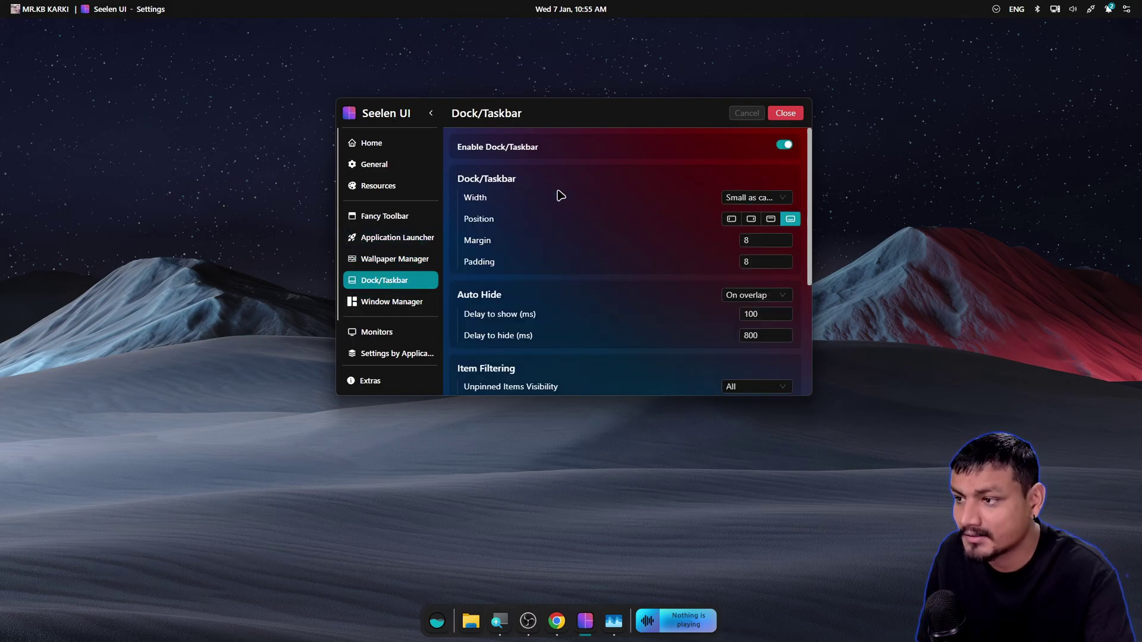
pyautogui.click(783, 145)
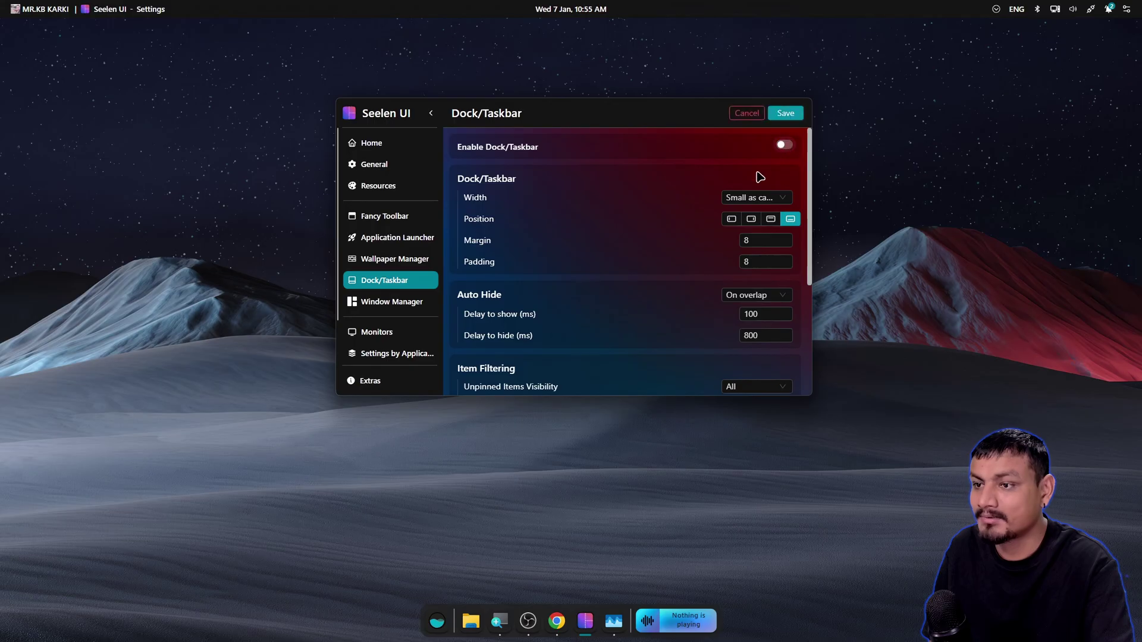
pyautogui.click(785, 113)
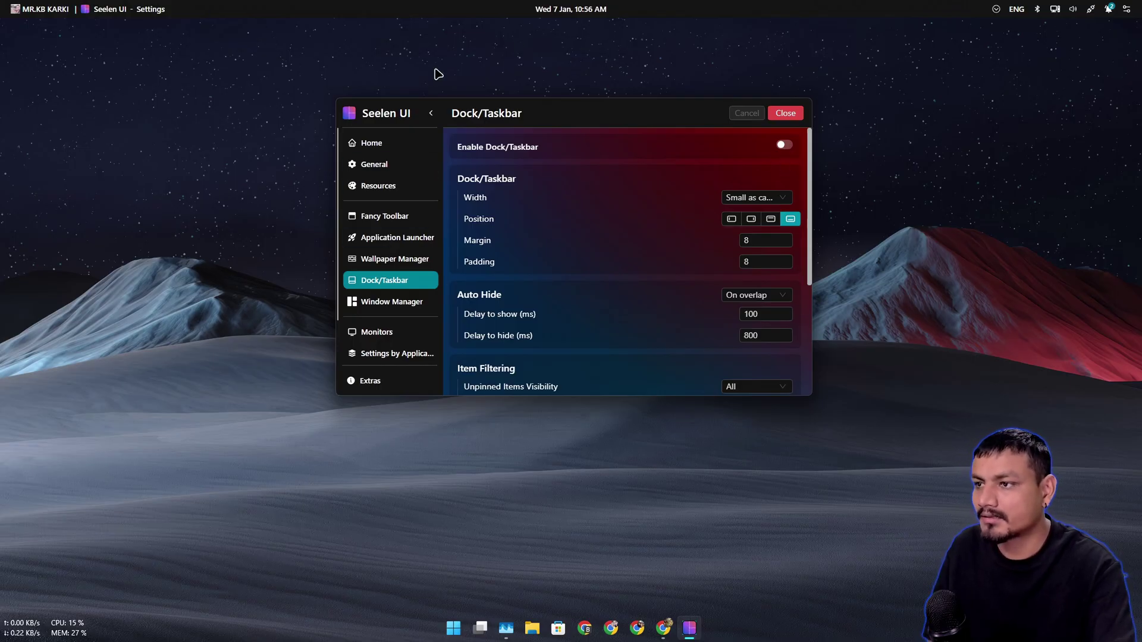
# Re-enable the Dock/Taskbar with its width set to full screen, and save the change.
pyautogui.click(784, 145)
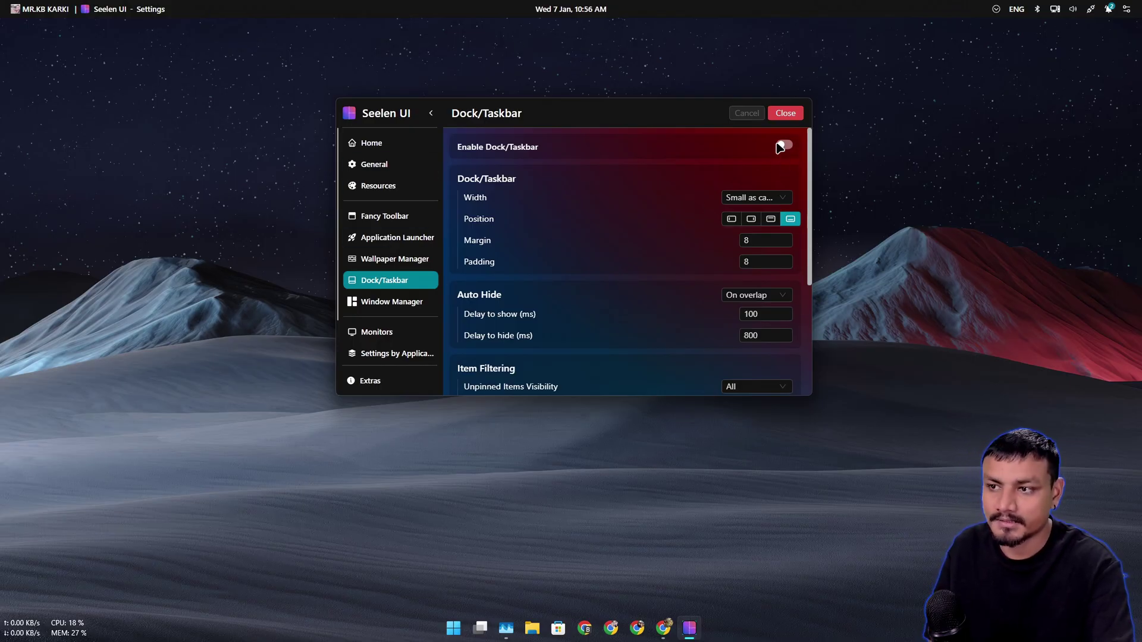
pyautogui.click(747, 198)
pyautogui.click(745, 220)
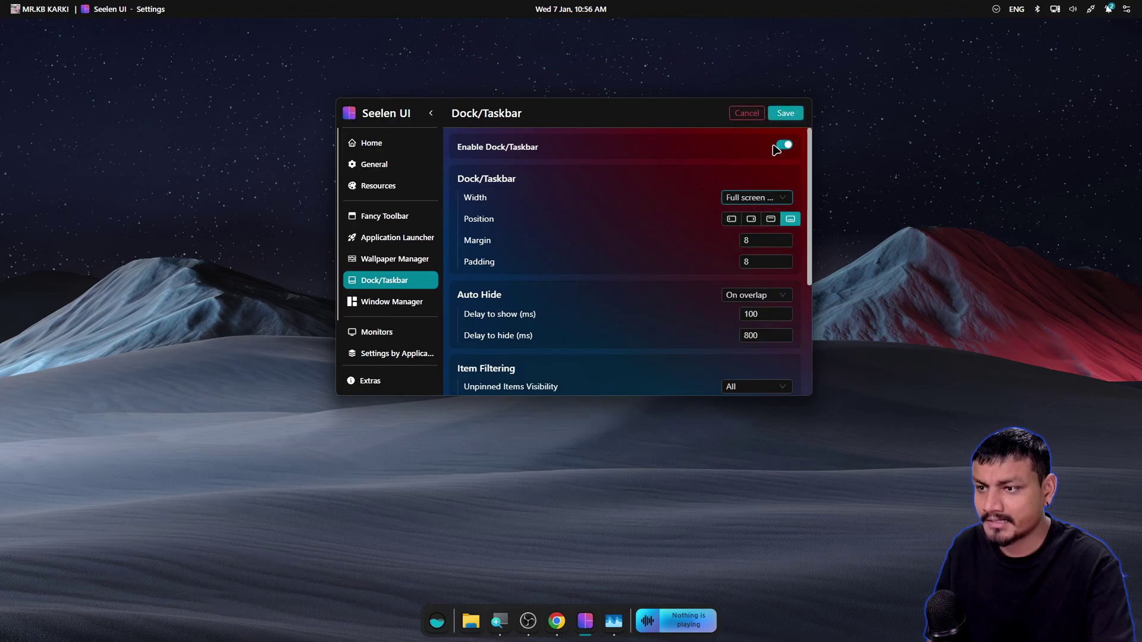
pyautogui.click(785, 113)
pyautogui.rightClick(196, 629)
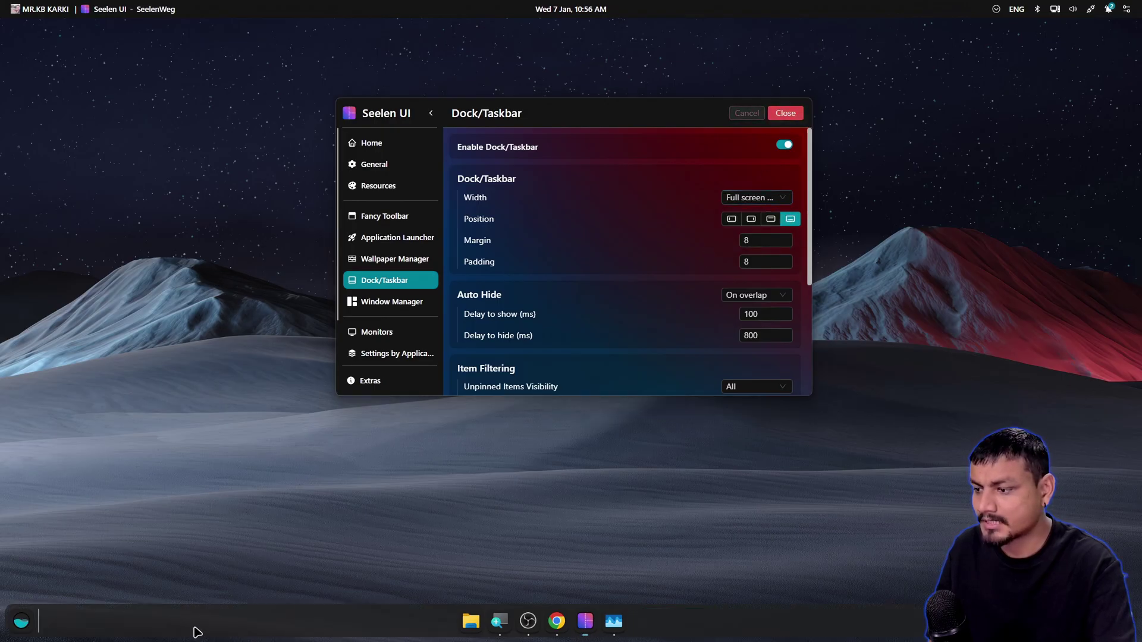
pyautogui.click(149, 464)
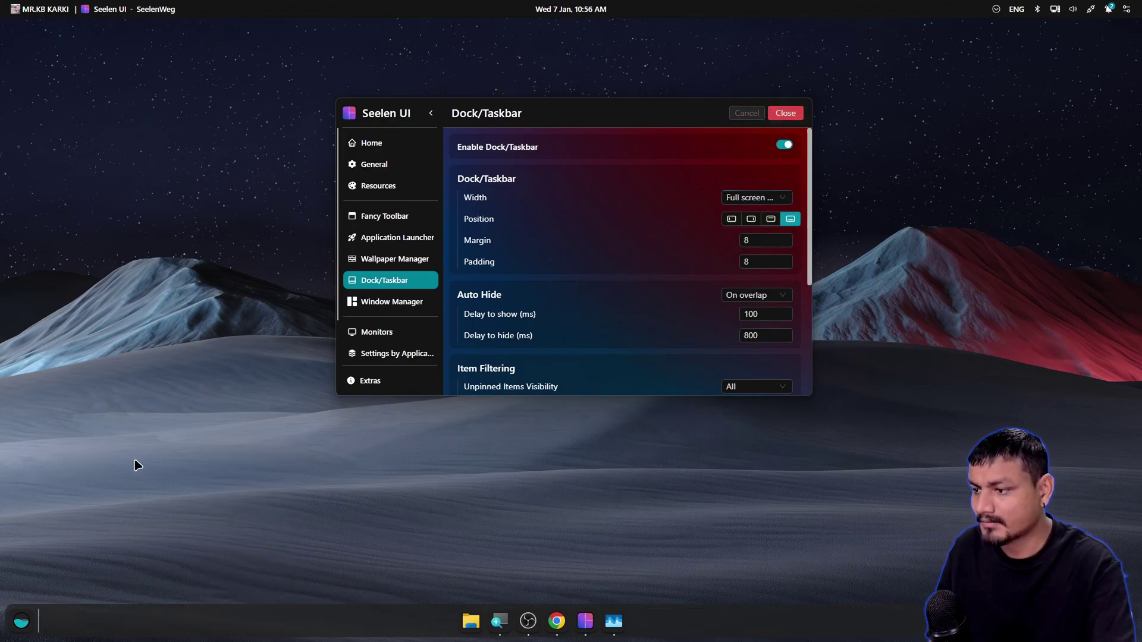
# Try the dock on the left and right screen edges, then return it to the bottom and save.
pyautogui.click(735, 219)
pyautogui.click(785, 113)
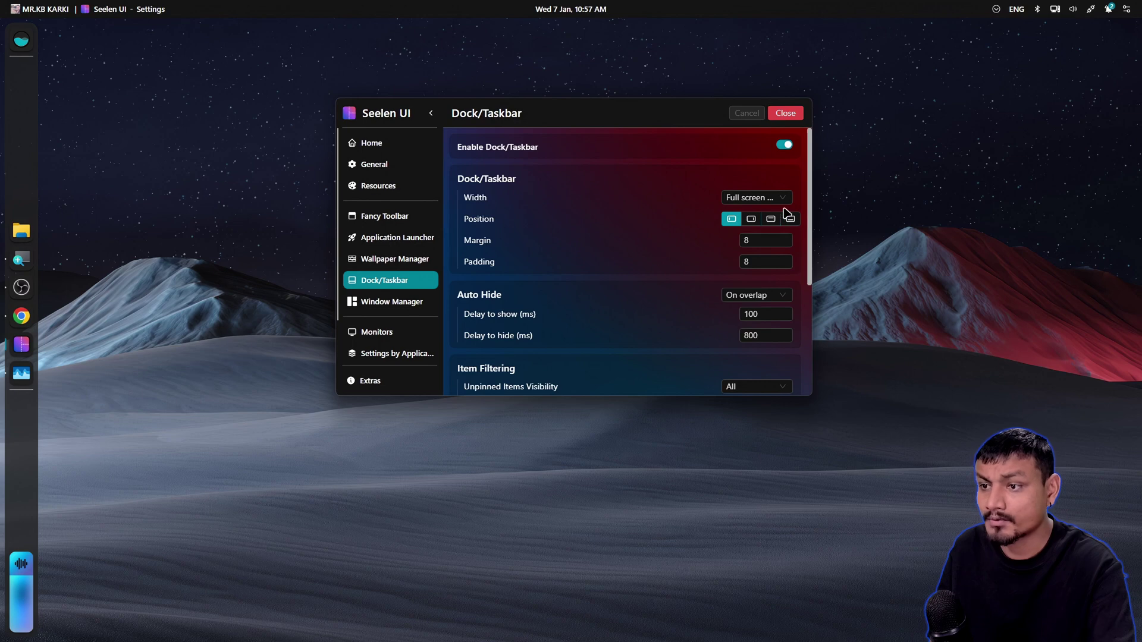
pyautogui.click(750, 219)
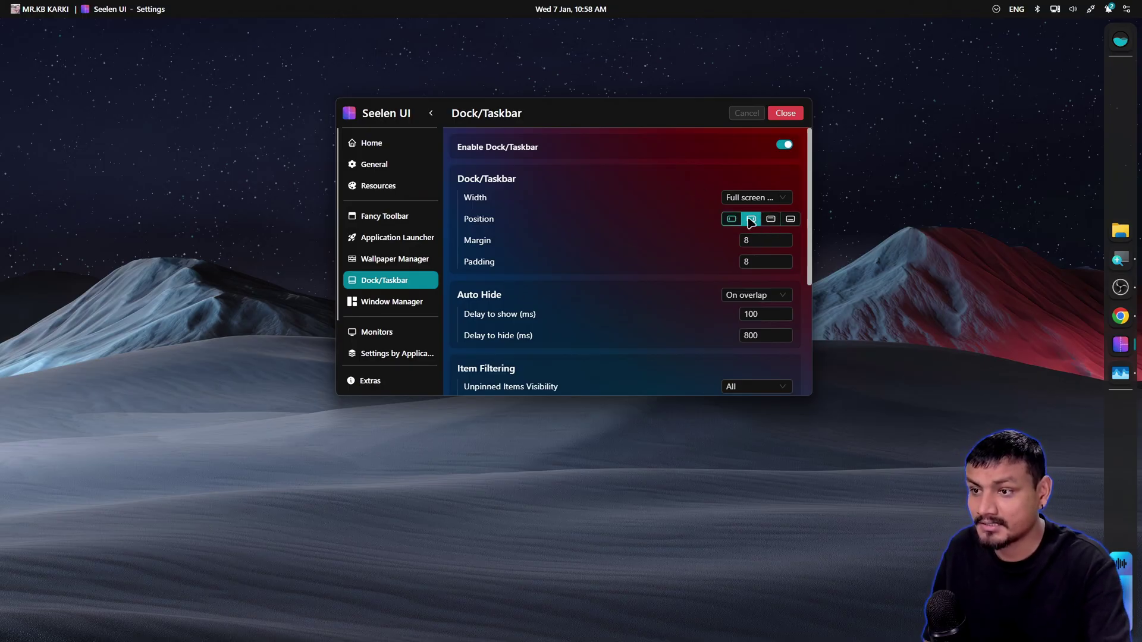
pyautogui.click(790, 218)
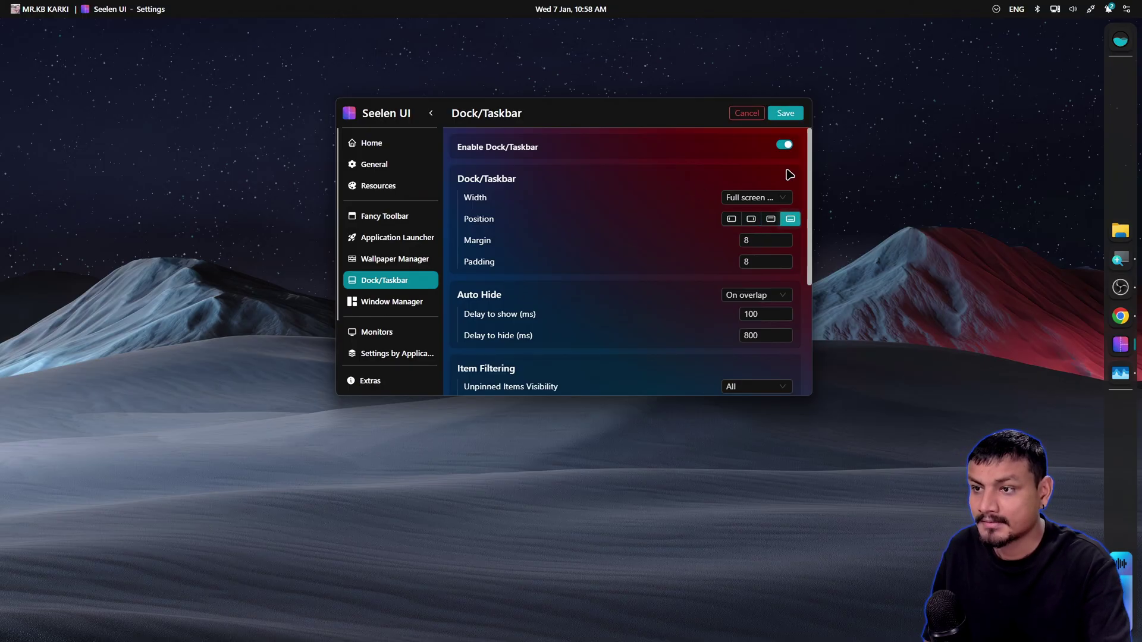
pyautogui.click(785, 114)
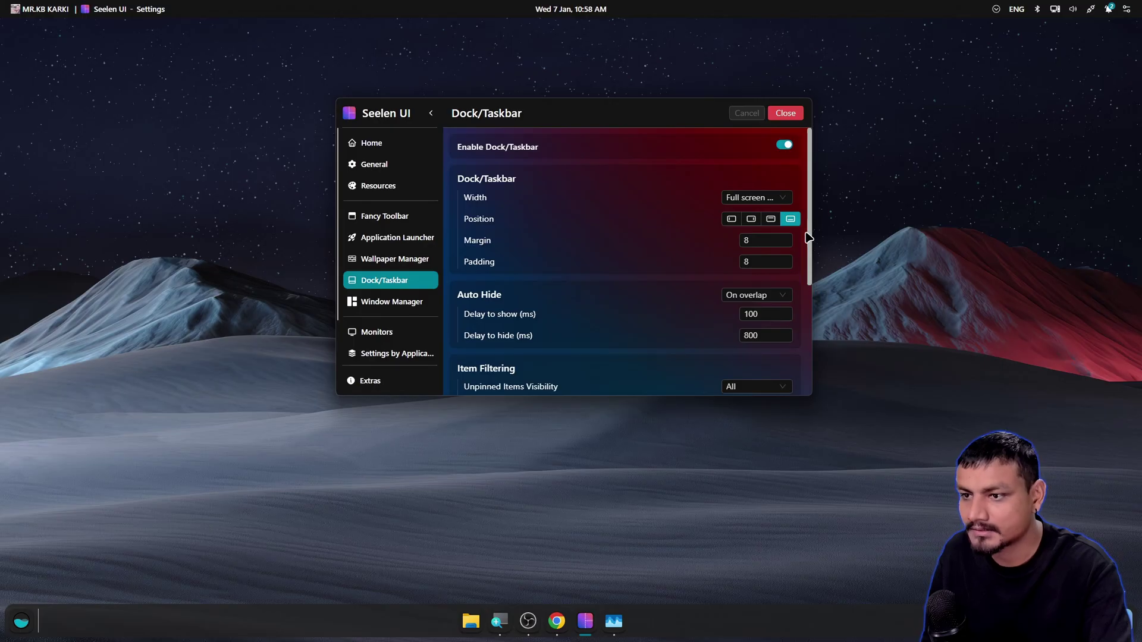
# Look at the dock's Auto Hide choices, then move the dock to the left screen edge and save.
pyautogui.scroll(-1, 496, 266)
pyautogui.click(772, 258)
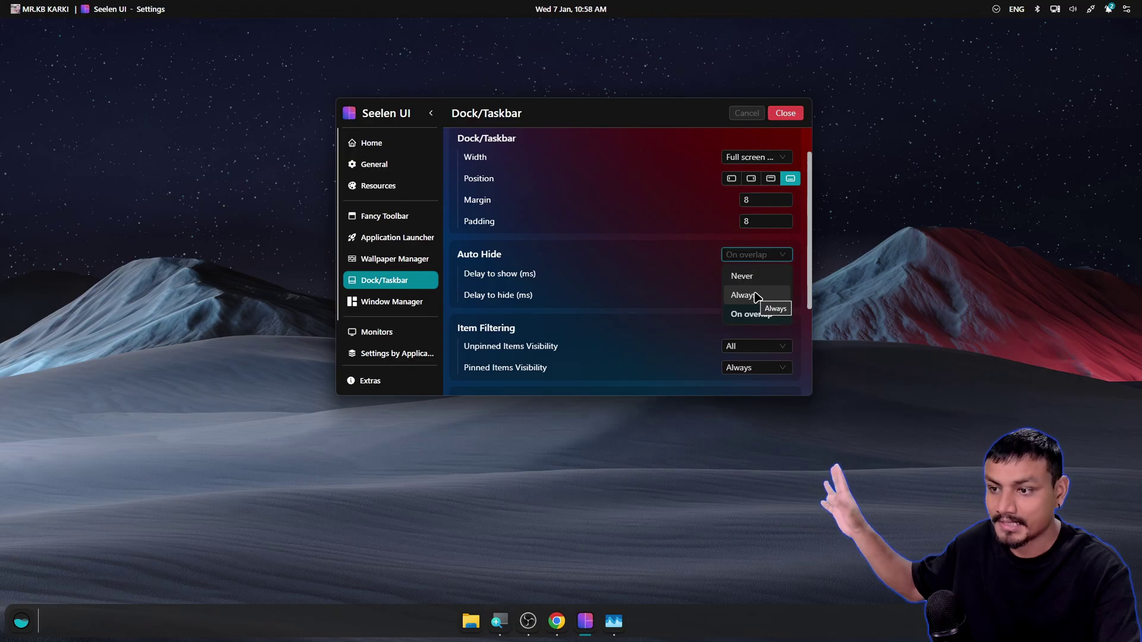
pyautogui.click(731, 178)
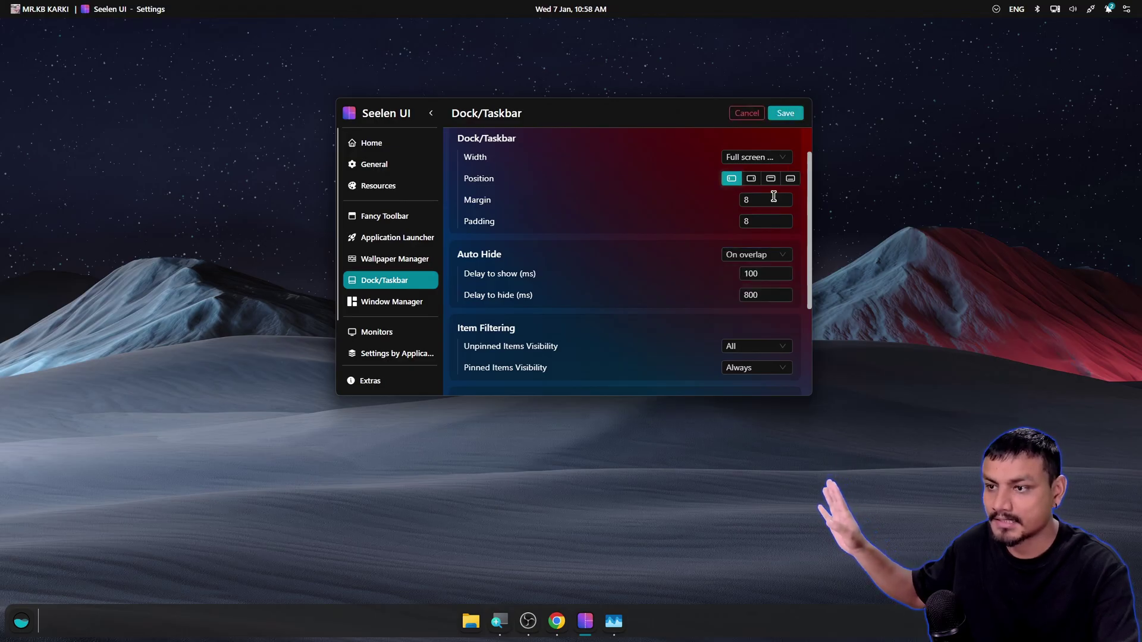
pyautogui.click(785, 113)
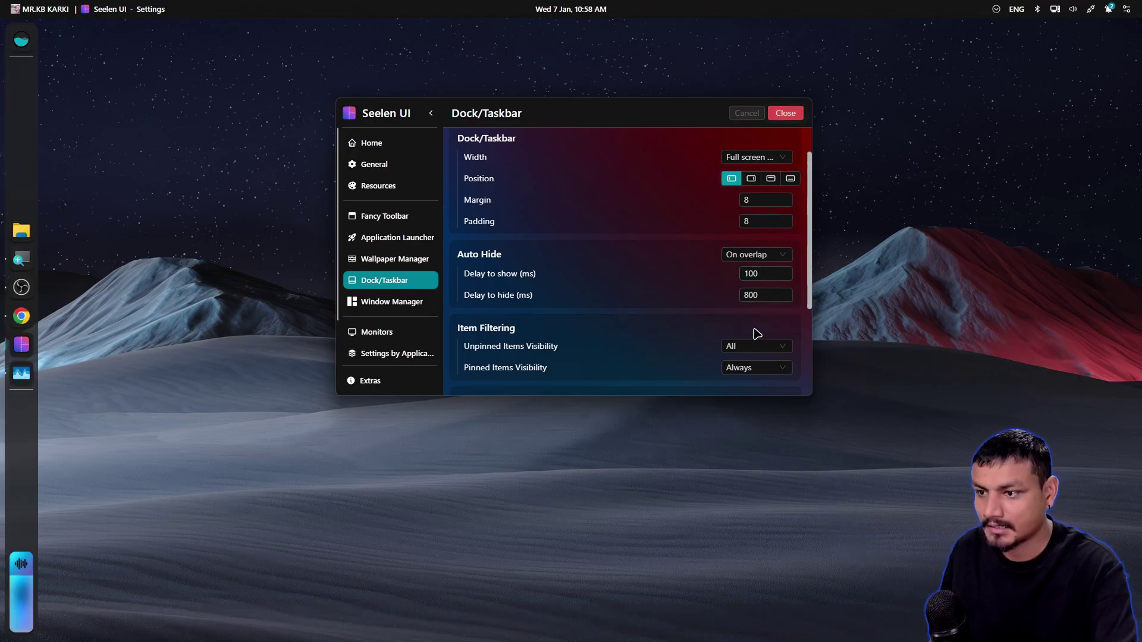
# Set the dock's Auto Hide to Always, save, and reveal the hidden dock at the screen's left edge.
pyautogui.click(754, 257)
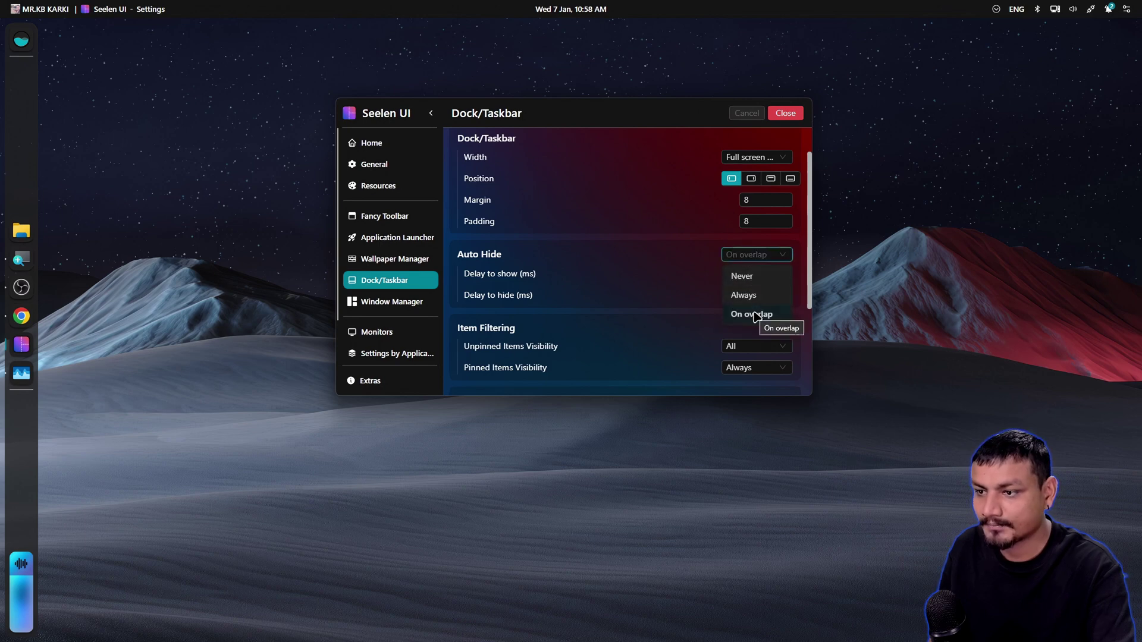
pyautogui.click(754, 295)
pyautogui.click(786, 114)
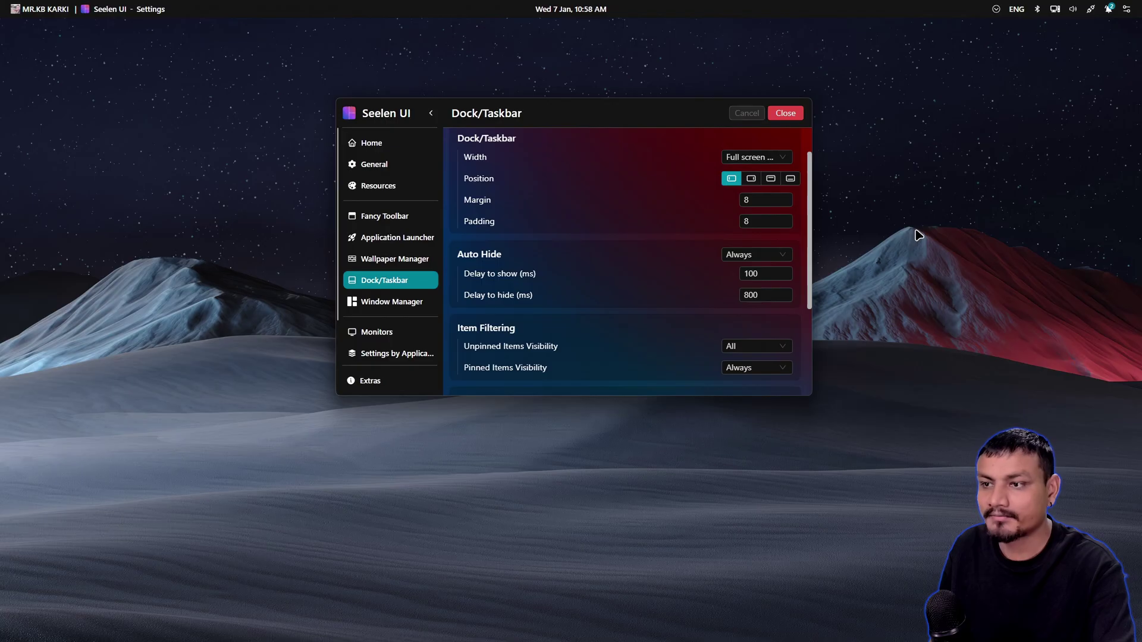
pyautogui.moveTo(2, 324)
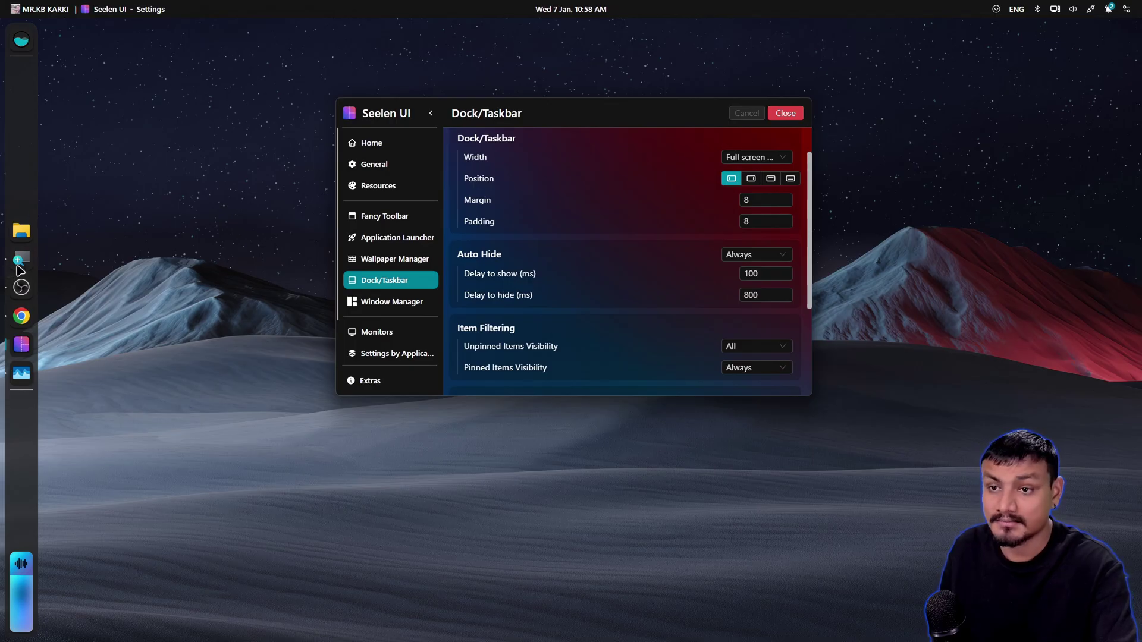
# Set the dock's Auto Hide to Never and its position to the bottom of the screen, then save.
pyautogui.click(757, 255)
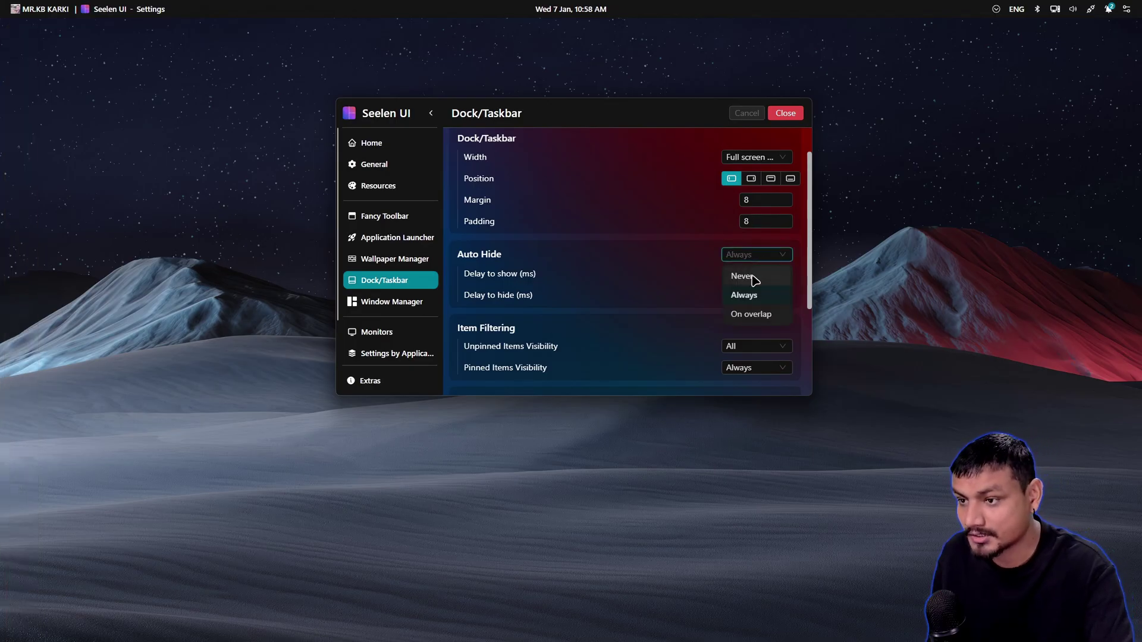
pyautogui.click(750, 276)
pyautogui.click(787, 180)
pyautogui.click(786, 113)
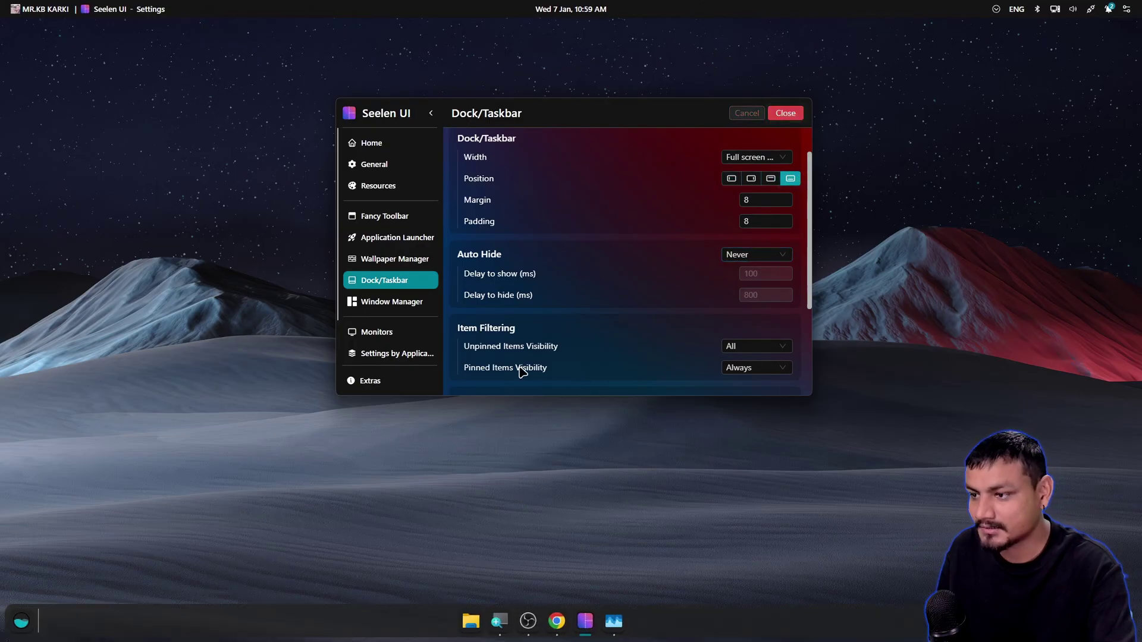
# Review the remaining Dock/Taskbar options, the Window Manager settings, and the Monitors page.
pyautogui.scroll(-3, 595, 301)
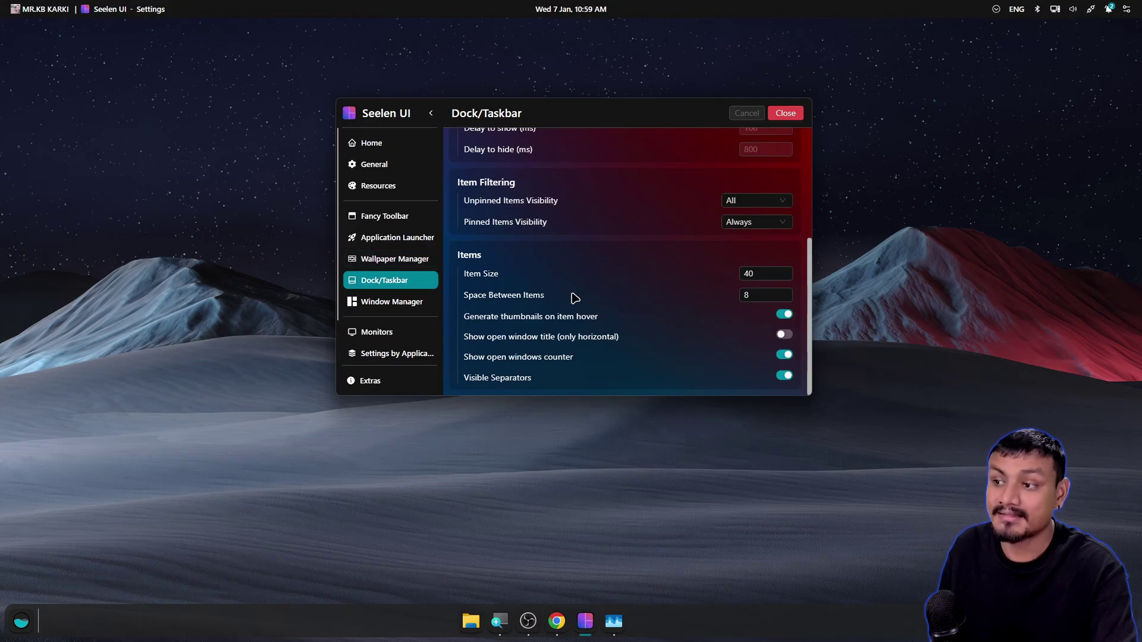
pyautogui.click(393, 302)
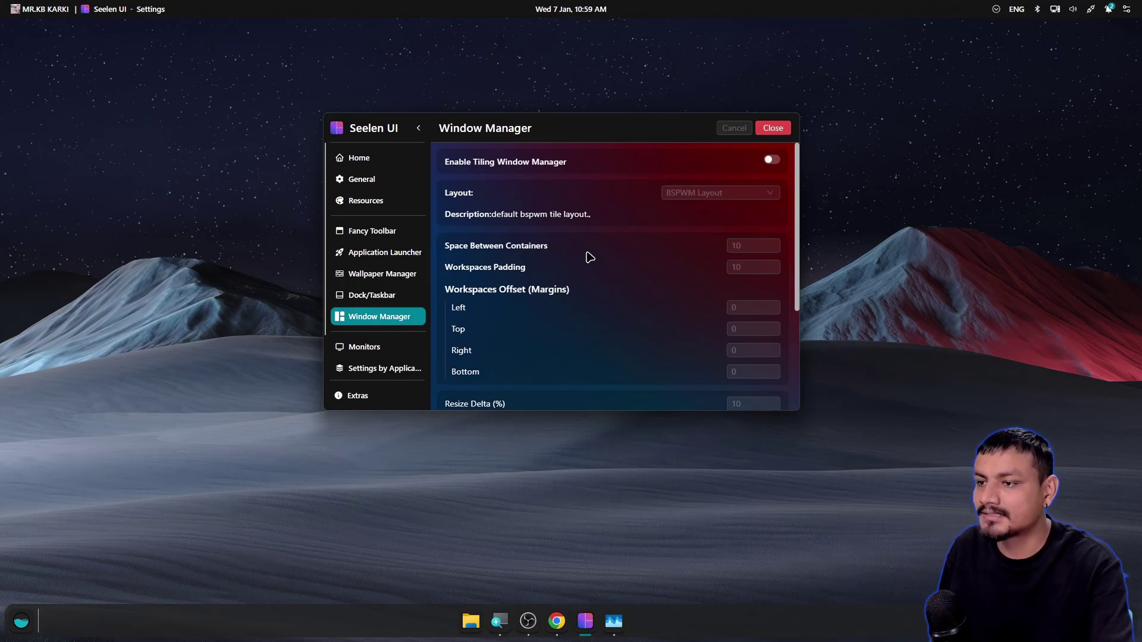
pyautogui.scroll(-3, 550, 289)
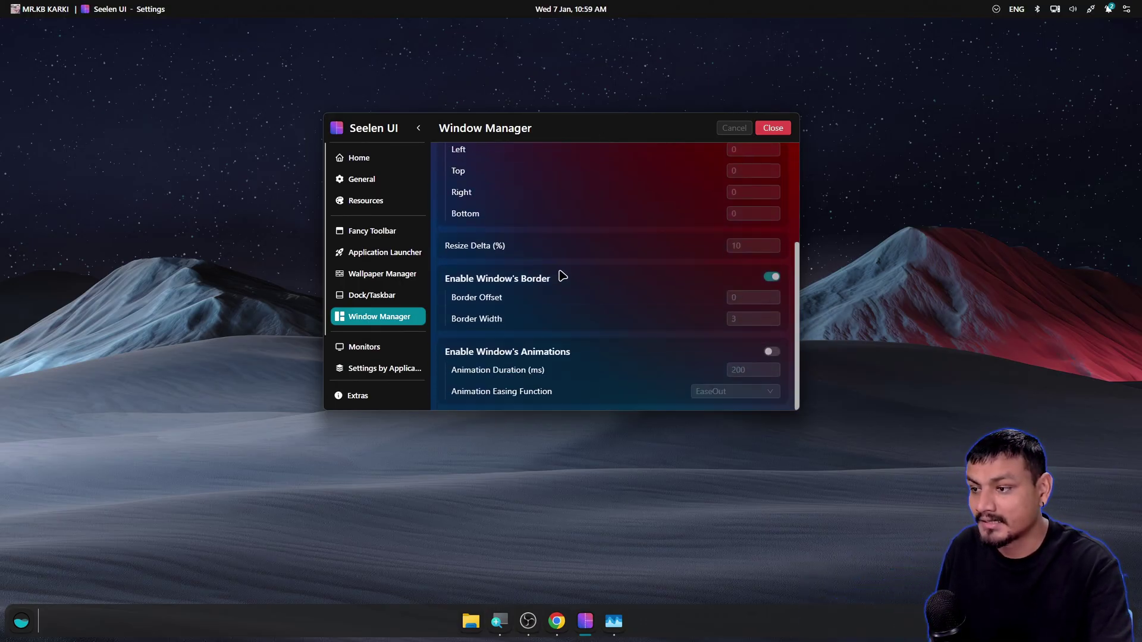
pyautogui.scroll(3, 654, 322)
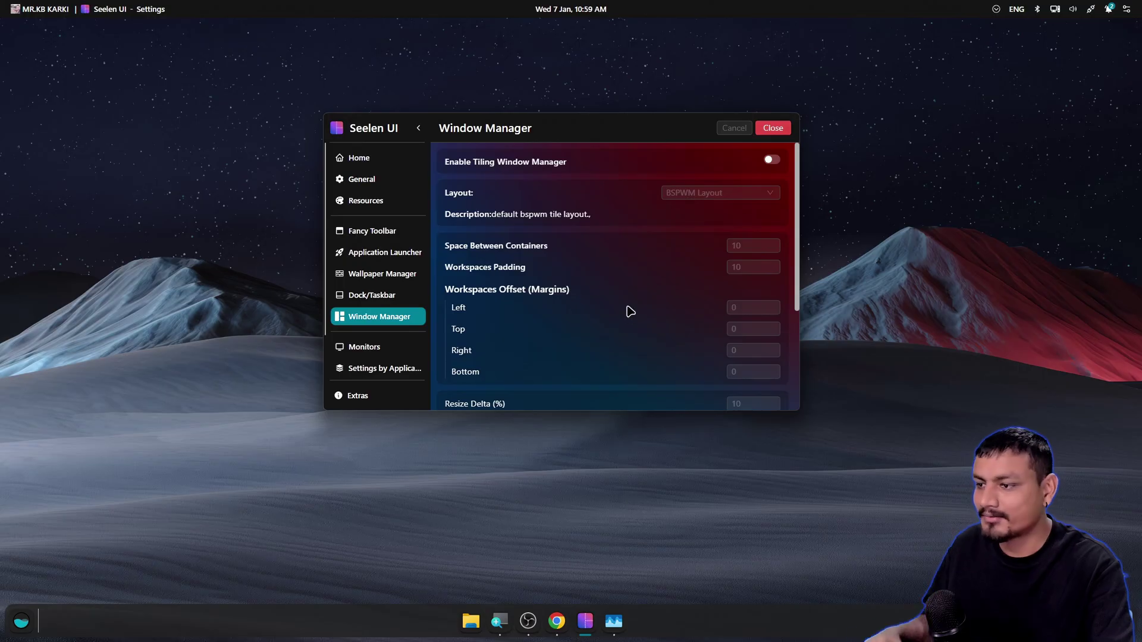
pyautogui.click(387, 349)
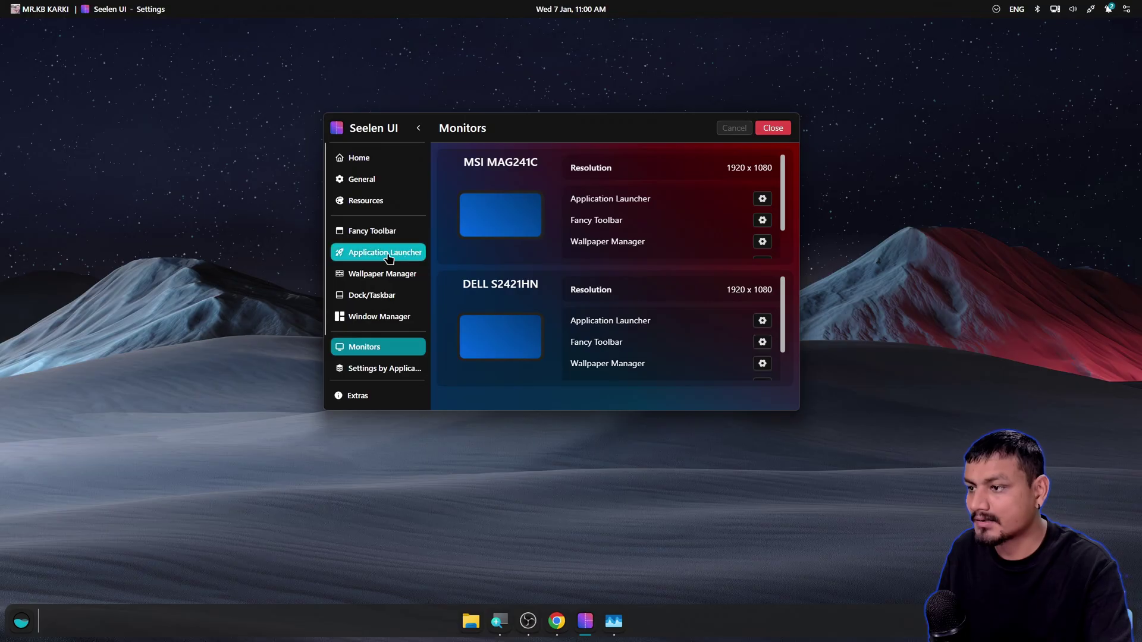
# Enable the Animated Start Icon theme from the Themes resources, save, and try the dock's start icon.
pyautogui.click(396, 208)
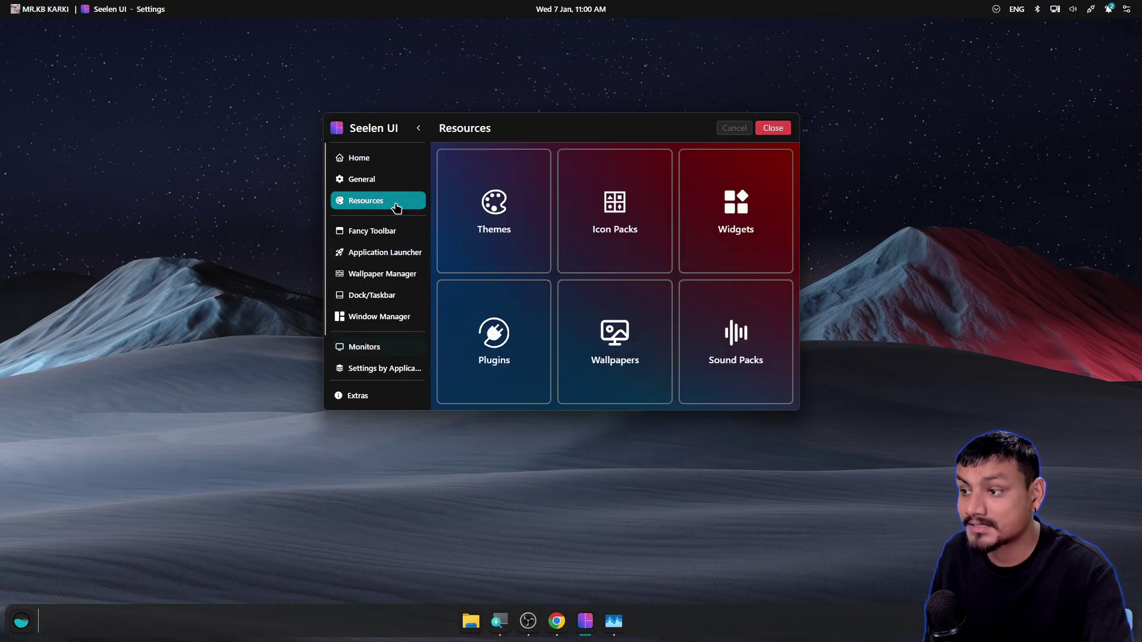
pyautogui.click(505, 225)
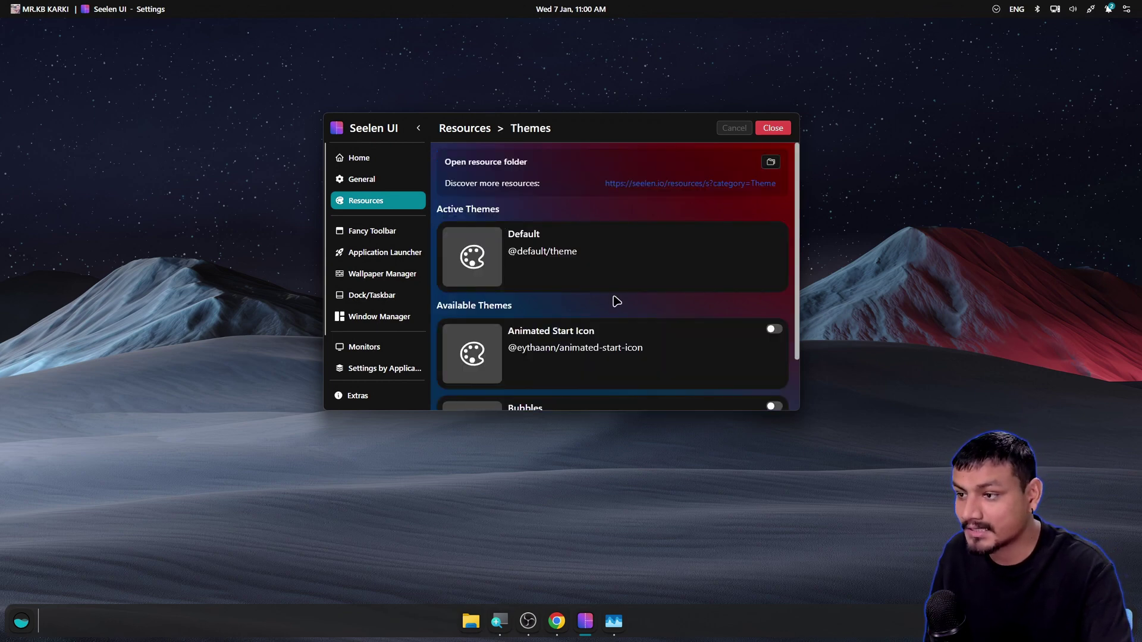
pyautogui.scroll(-2, 623, 271)
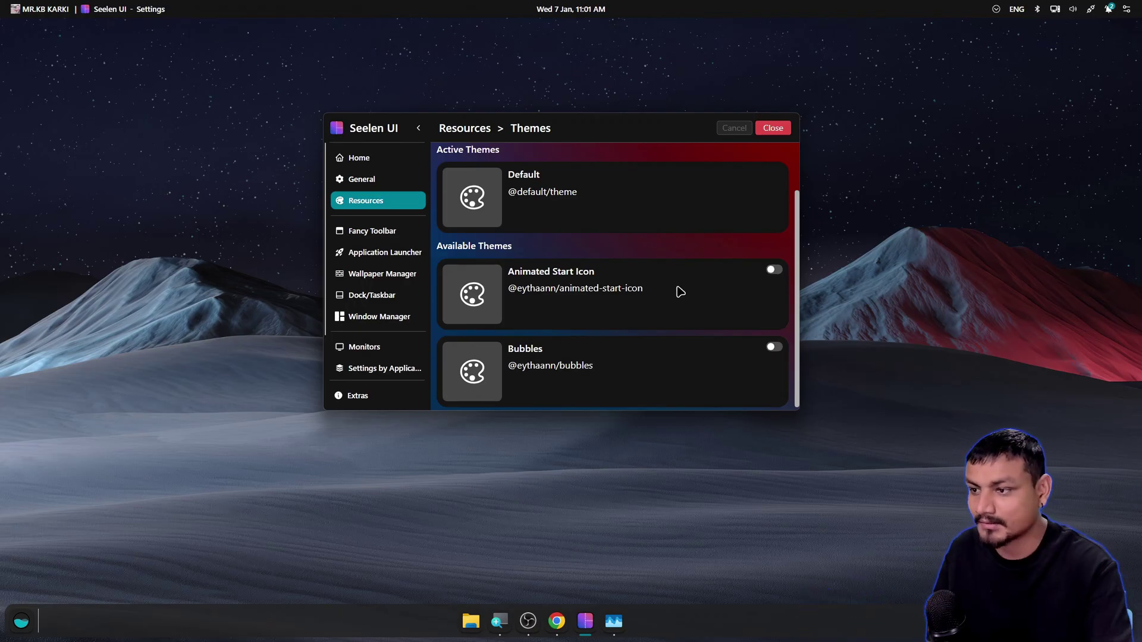
pyautogui.click(773, 270)
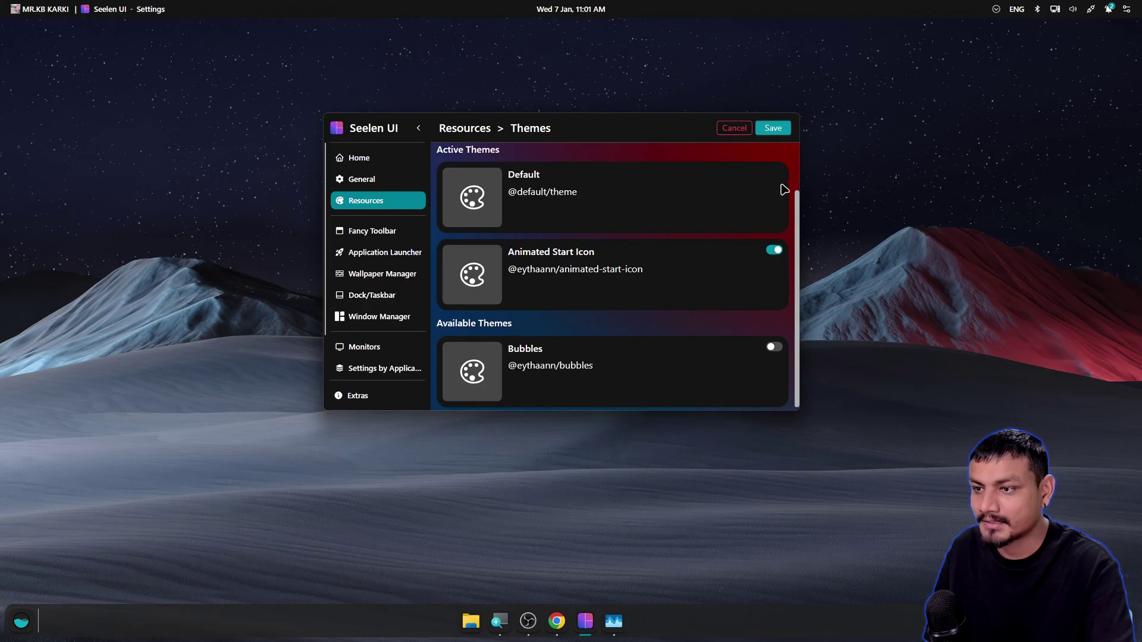
pyautogui.click(773, 128)
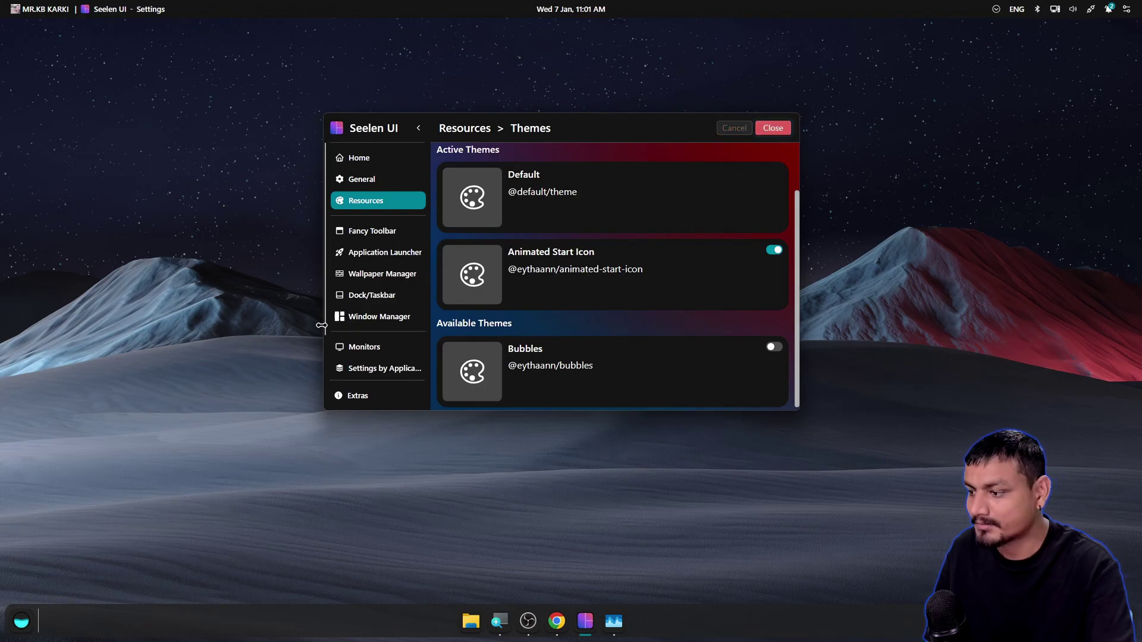
pyautogui.click(26, 623)
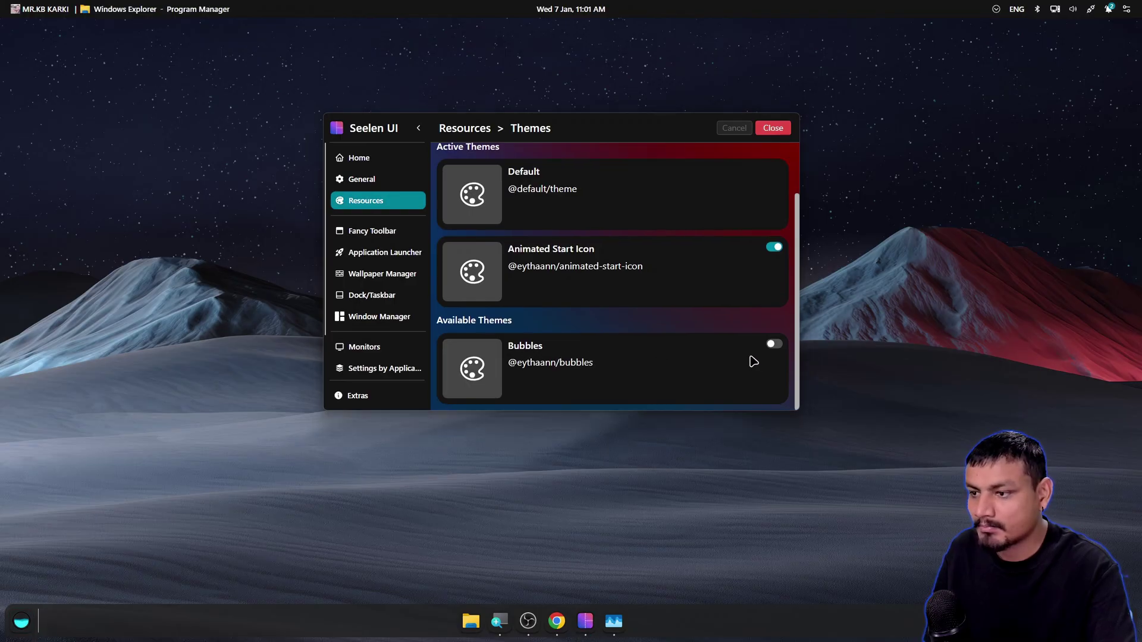
# Enable and save the Bubbles theme to preview it, then disable it and save again.
pyautogui.click(773, 345)
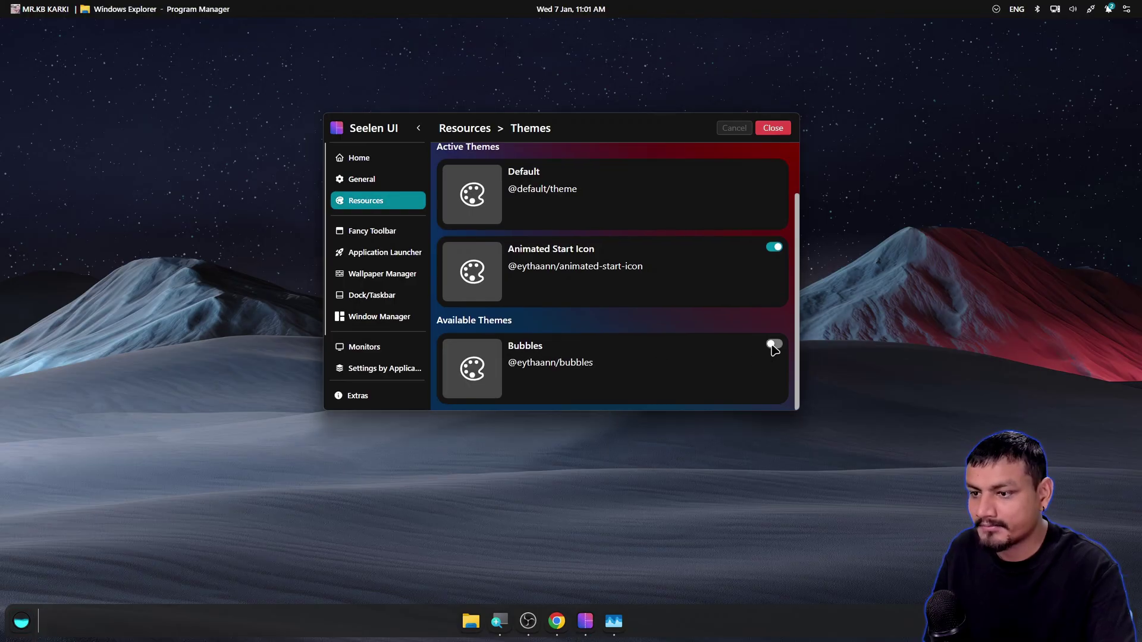
pyautogui.click(773, 128)
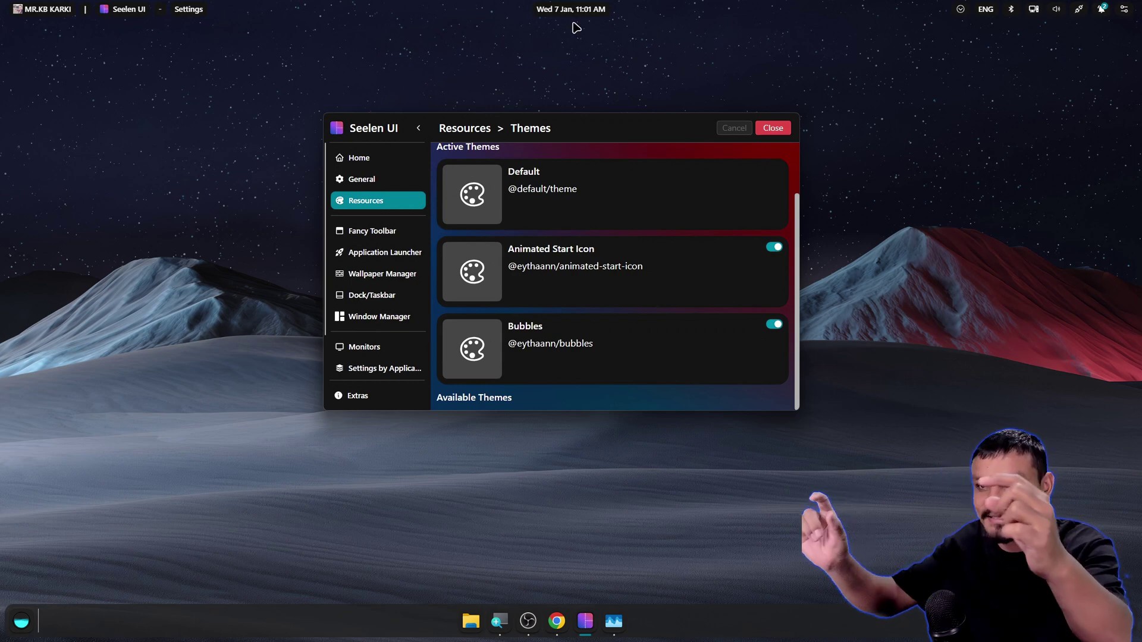
pyautogui.click(774, 325)
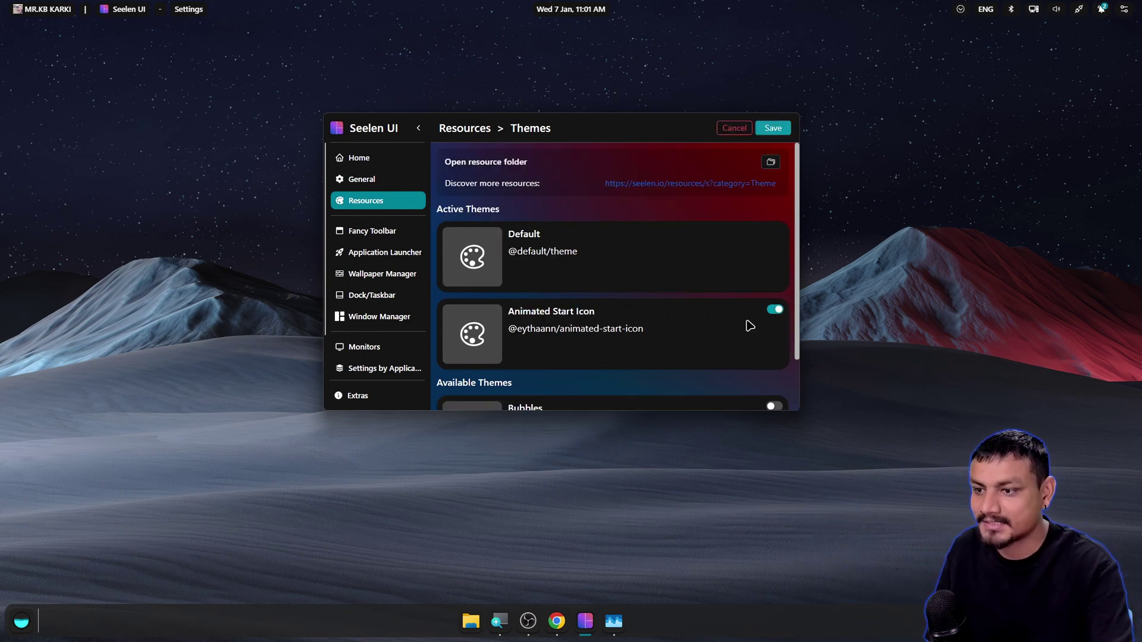
pyautogui.click(774, 129)
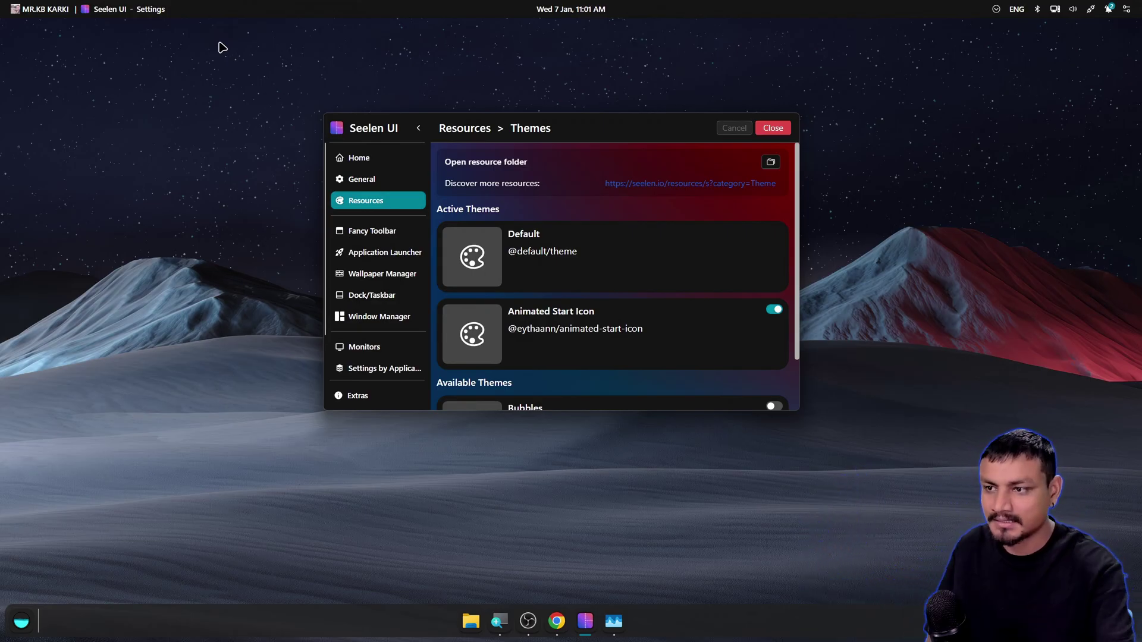
pyautogui.scroll(-1, 657, 316)
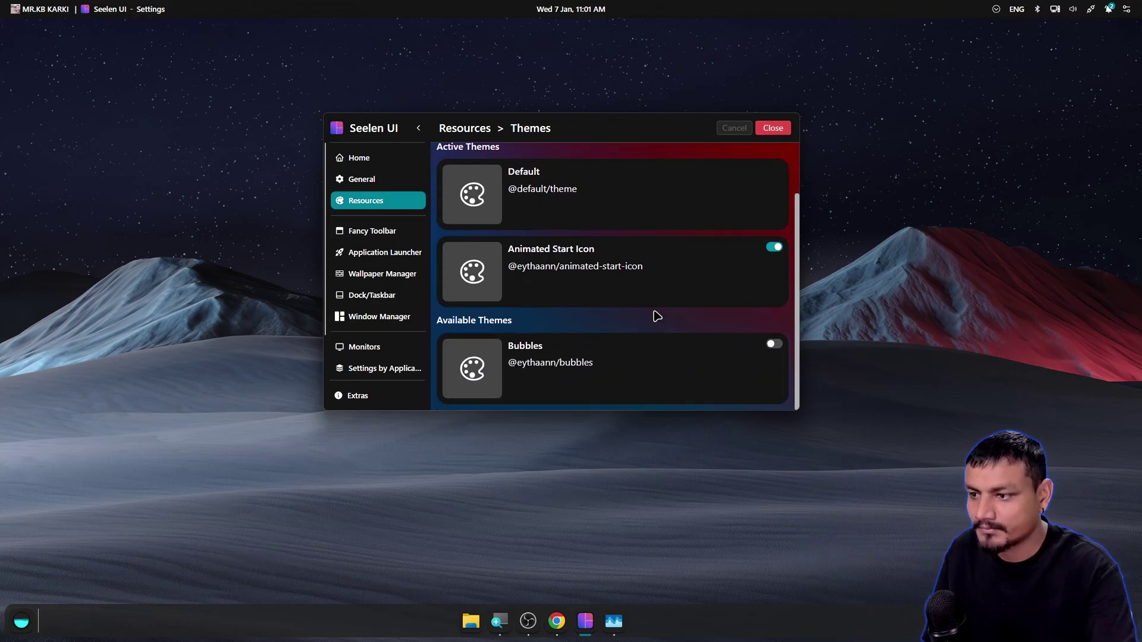
# Enable the Bubbles theme again, then look through the Icon Packs and Widgets resources.
pyautogui.click(774, 345)
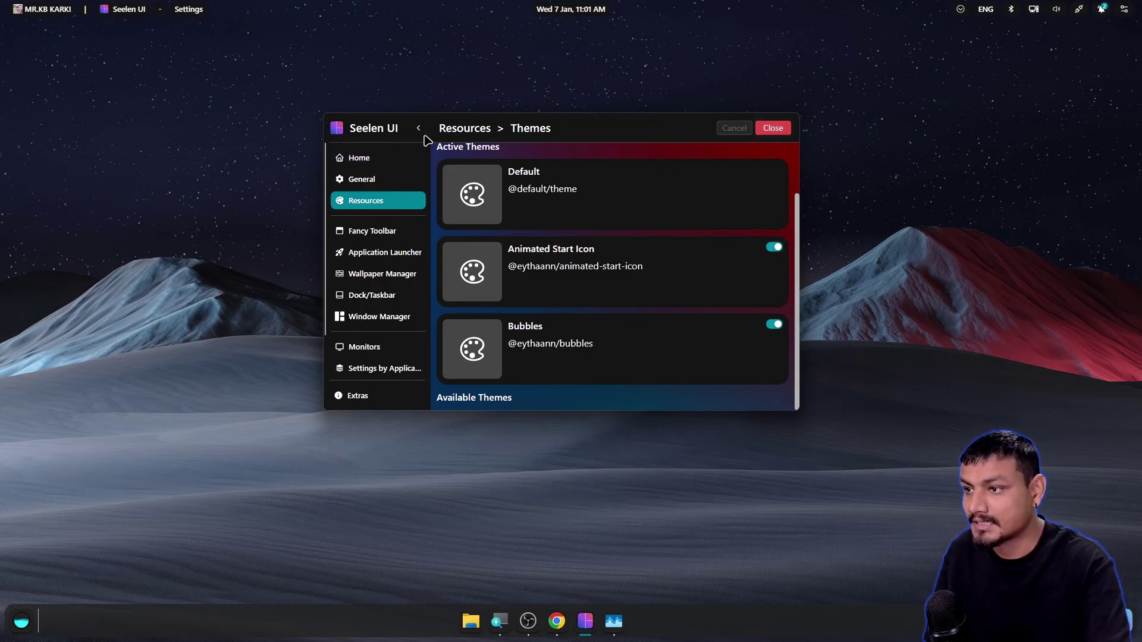
pyautogui.click(467, 128)
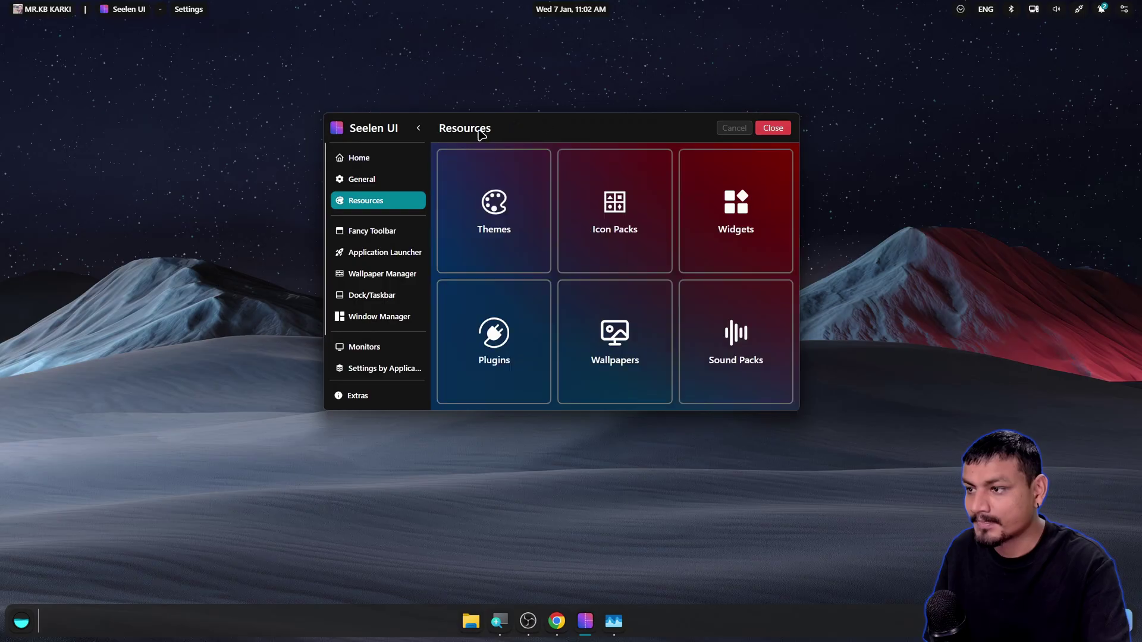
pyautogui.click(628, 219)
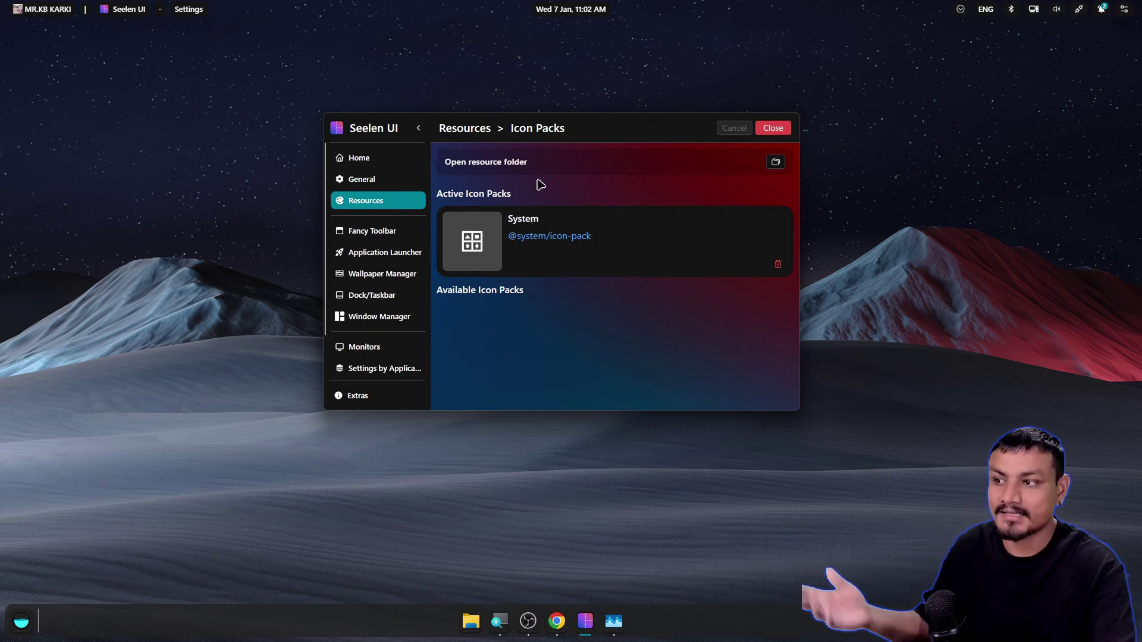
pyautogui.click(476, 130)
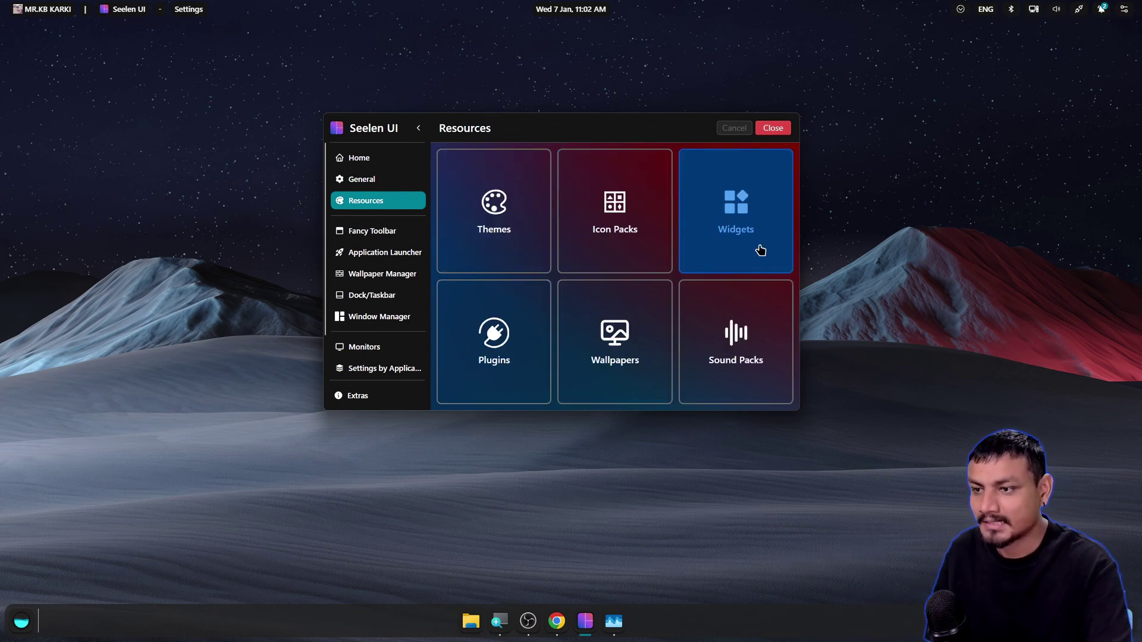
pyautogui.click(717, 223)
# Check the Home page and look through the installed Fancy Toolbar plugins in Resources.
pyautogui.click(400, 247)
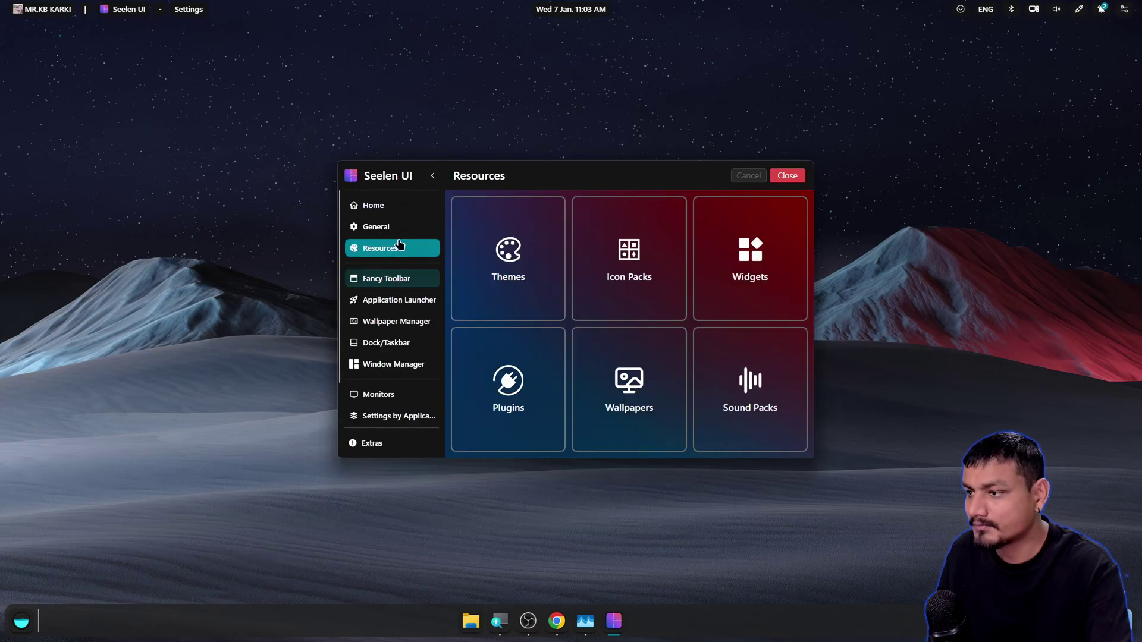
pyautogui.click(398, 208)
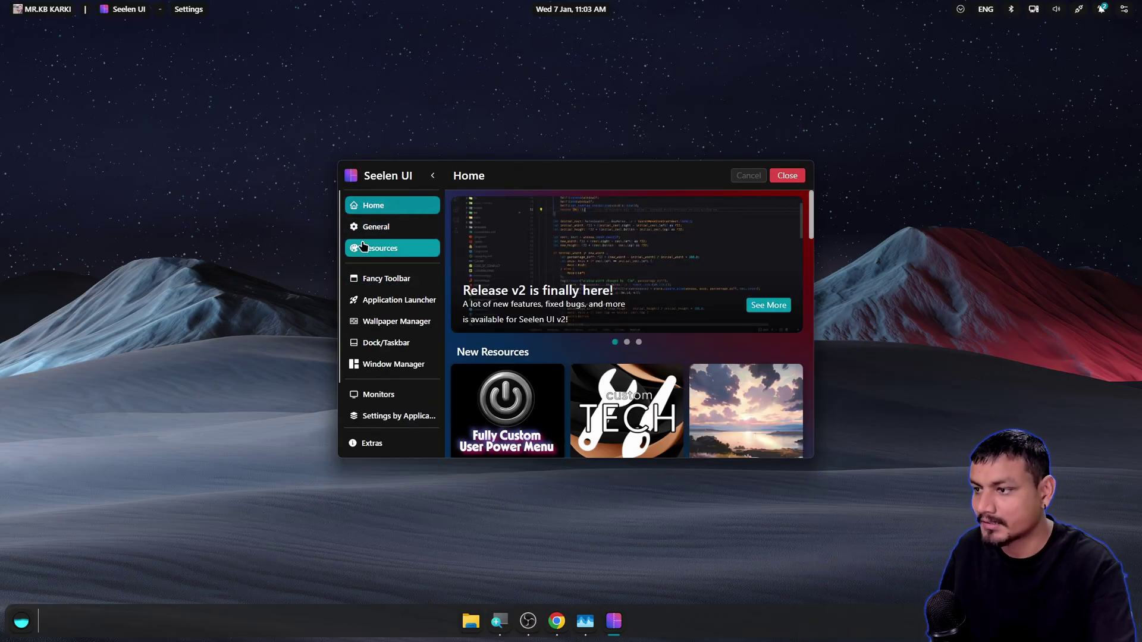
pyautogui.click(393, 249)
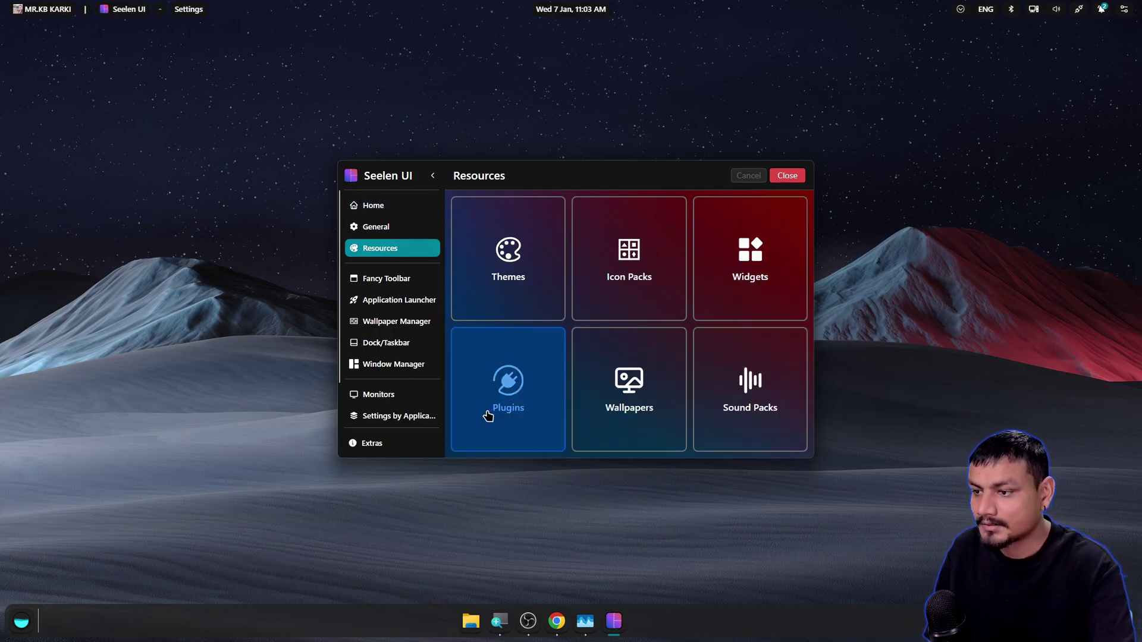
pyautogui.click(526, 415)
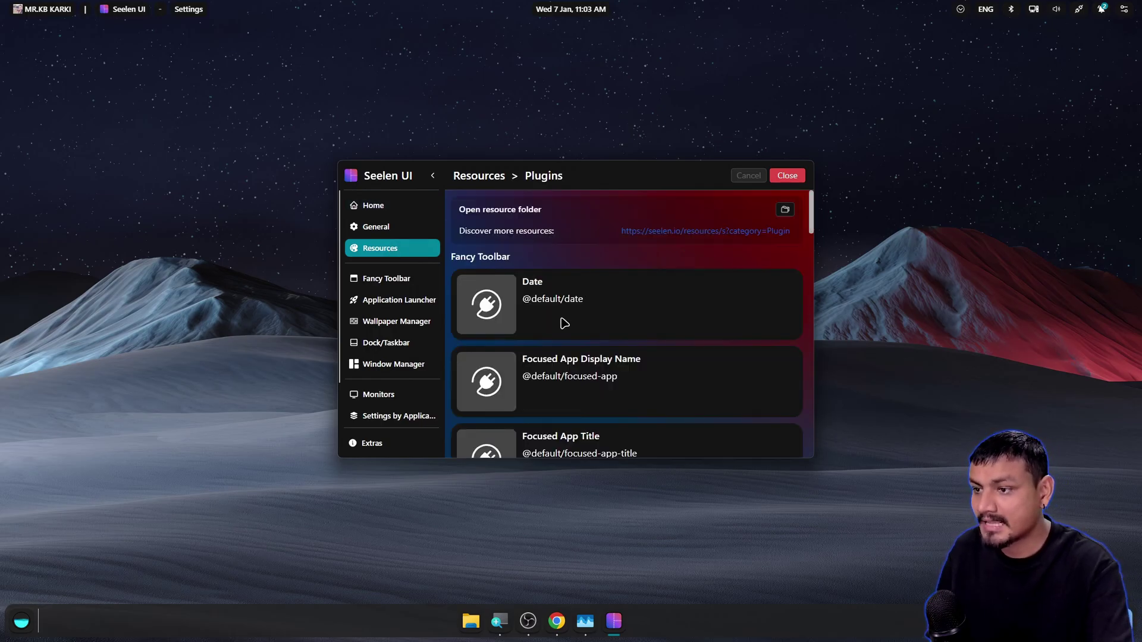
pyautogui.scroll(-3, 561, 321)
pyautogui.scroll(2, 638, 336)
pyautogui.scroll(1, 624, 291)
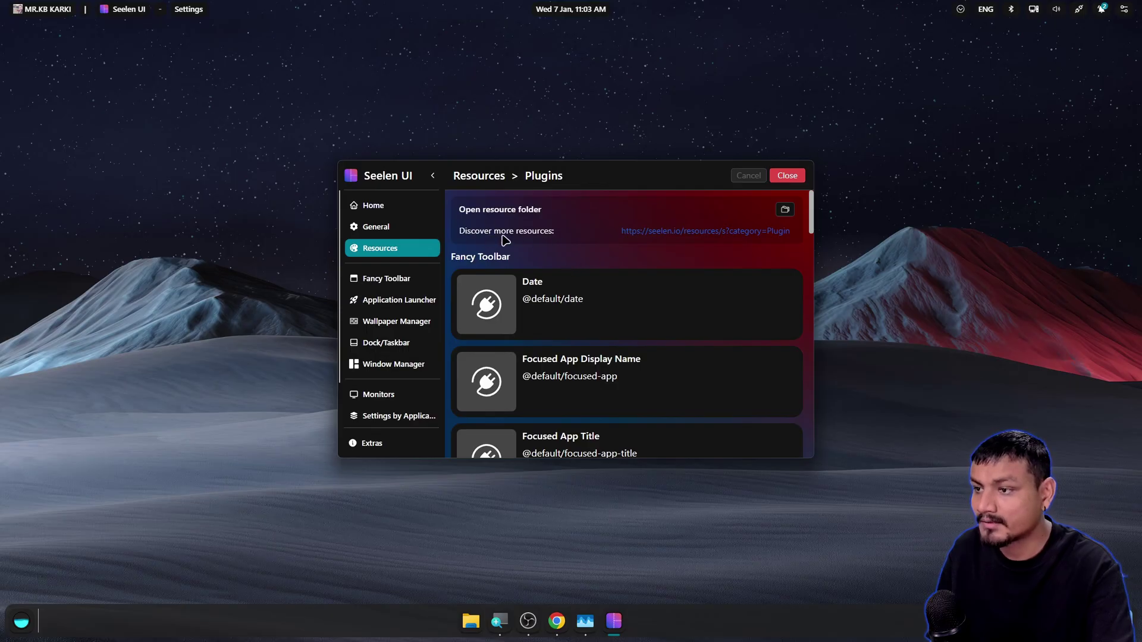
# Open the online plugin resources, dismiss the ad, clear the Plugin category filter, and browse the popular resources.
pyautogui.click(738, 233)
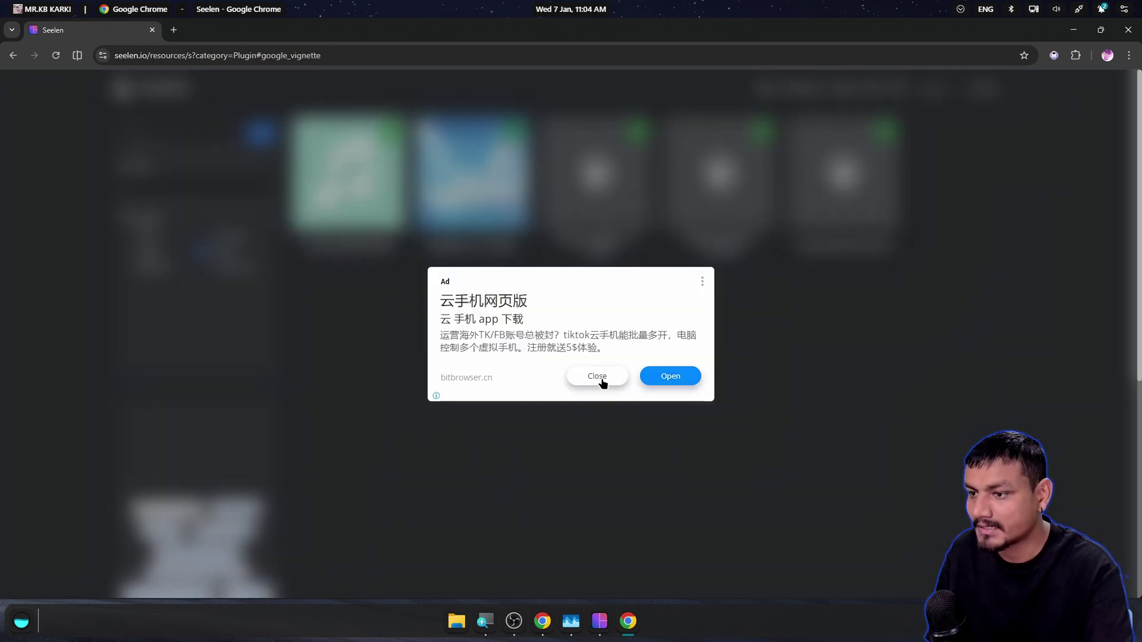
pyautogui.click(598, 377)
pyautogui.click(204, 251)
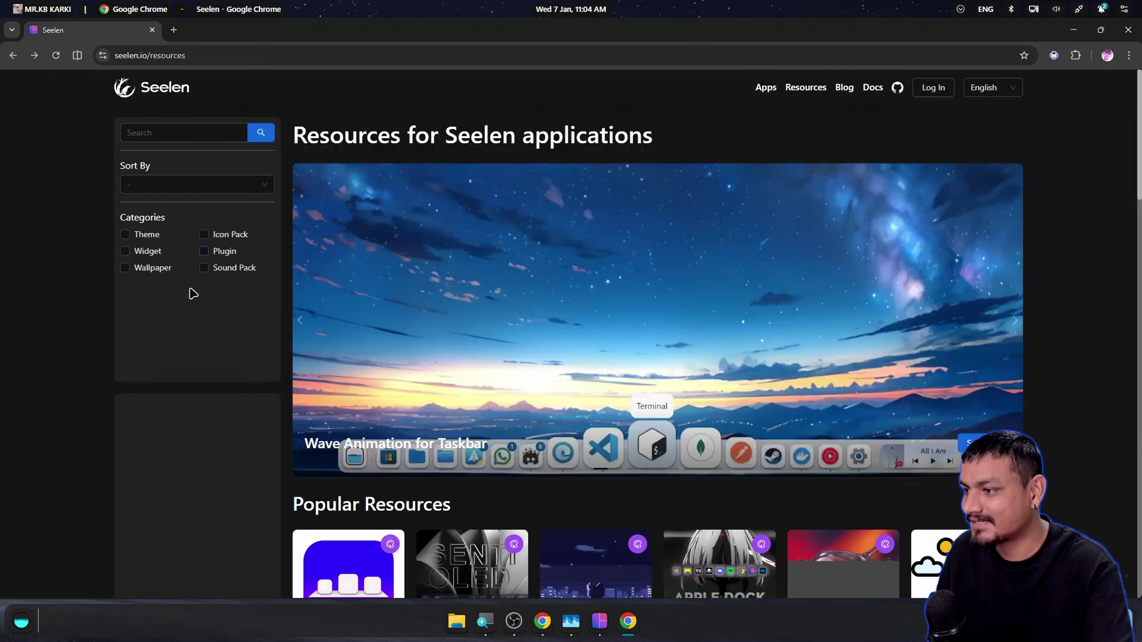
pyautogui.scroll(-9, 505, 300)
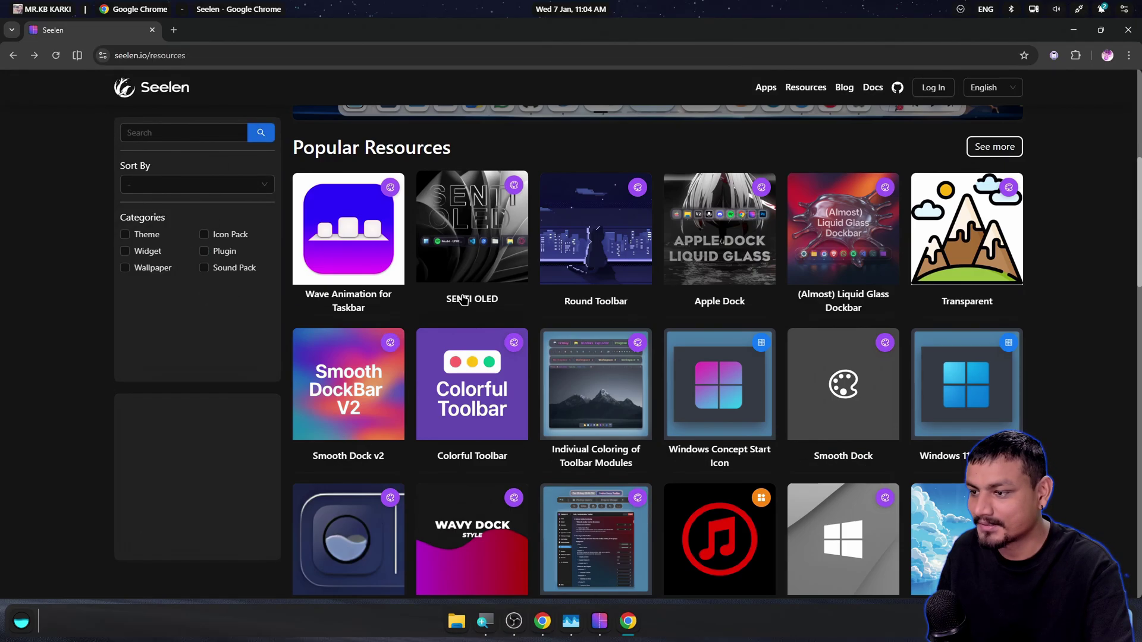
pyautogui.scroll(4, 512, 300)
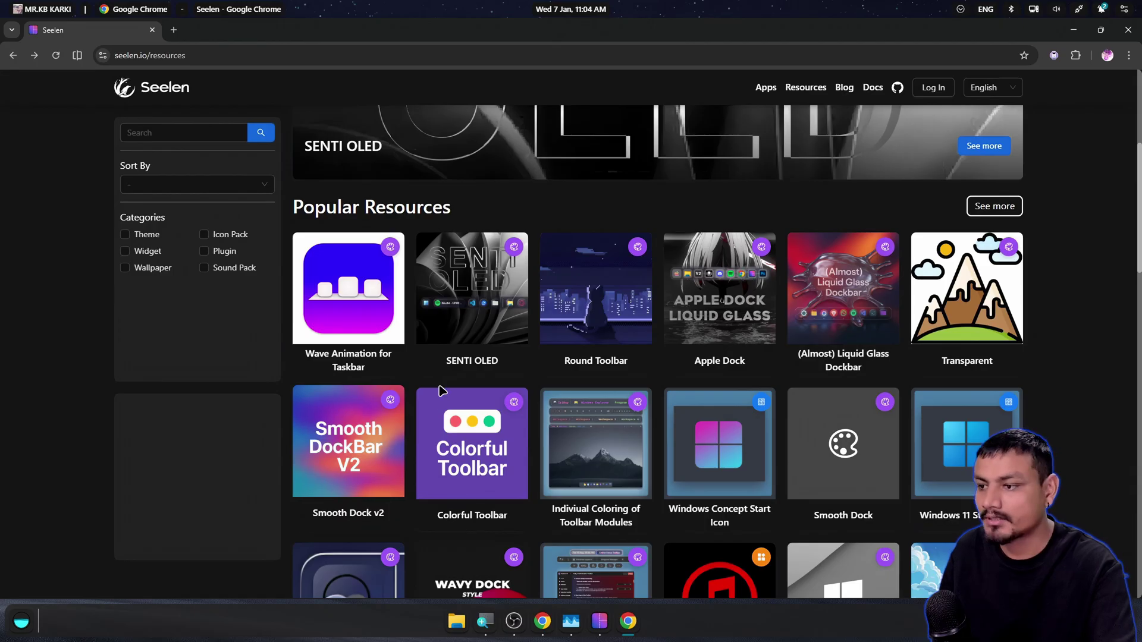
# Download the Wave Animation for Taskbar theme from the popular resources and enable it.
pyautogui.click(349, 298)
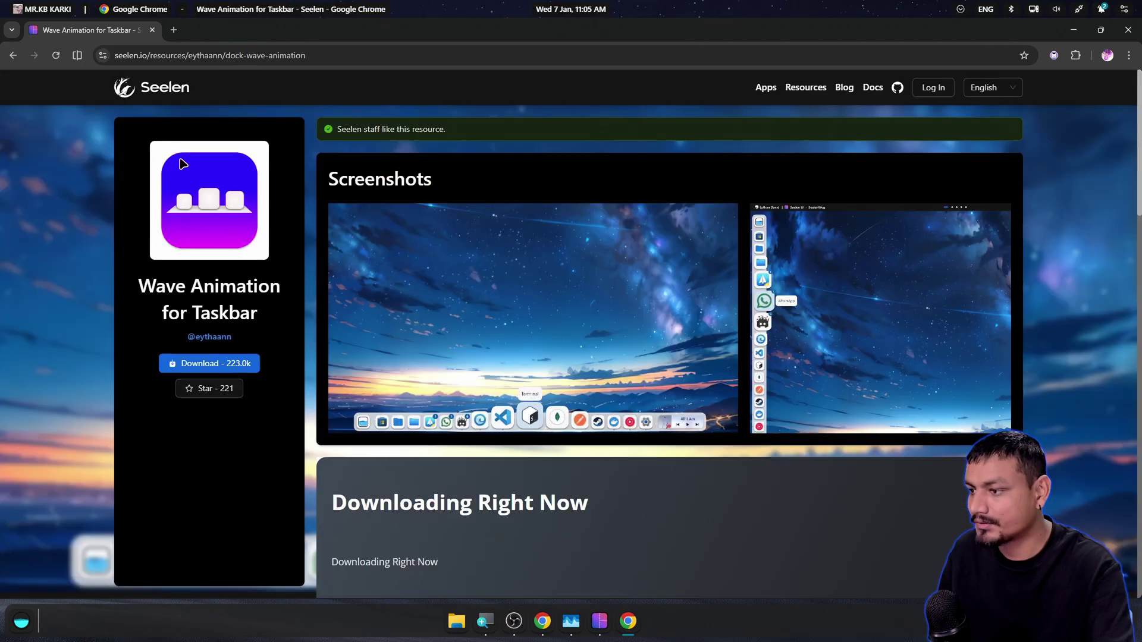
pyautogui.click(200, 368)
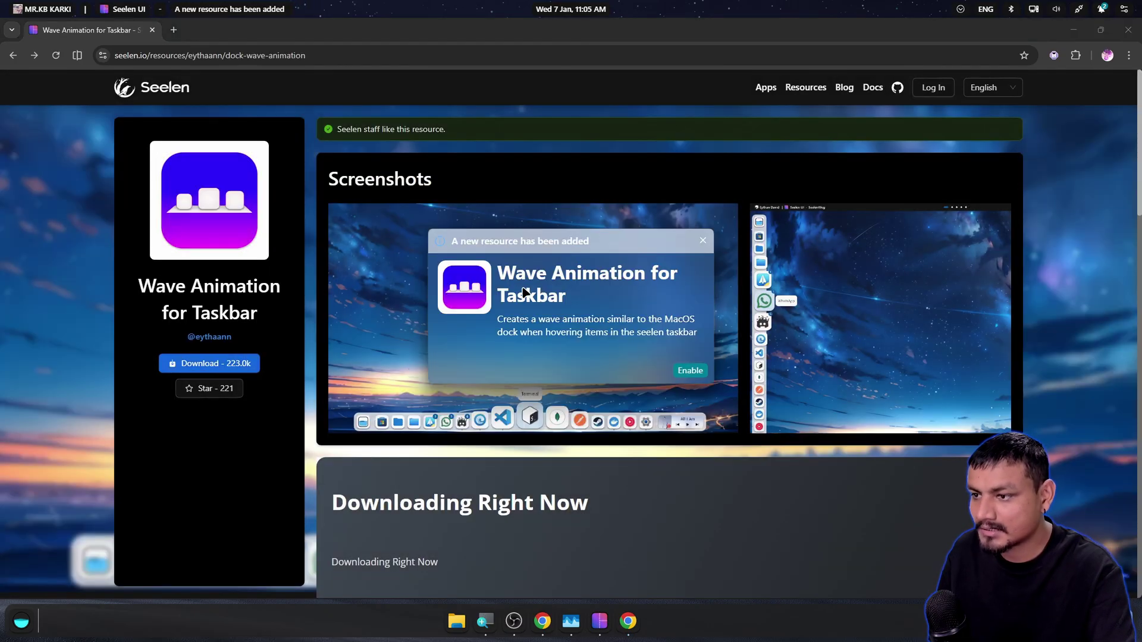
pyautogui.click(696, 374)
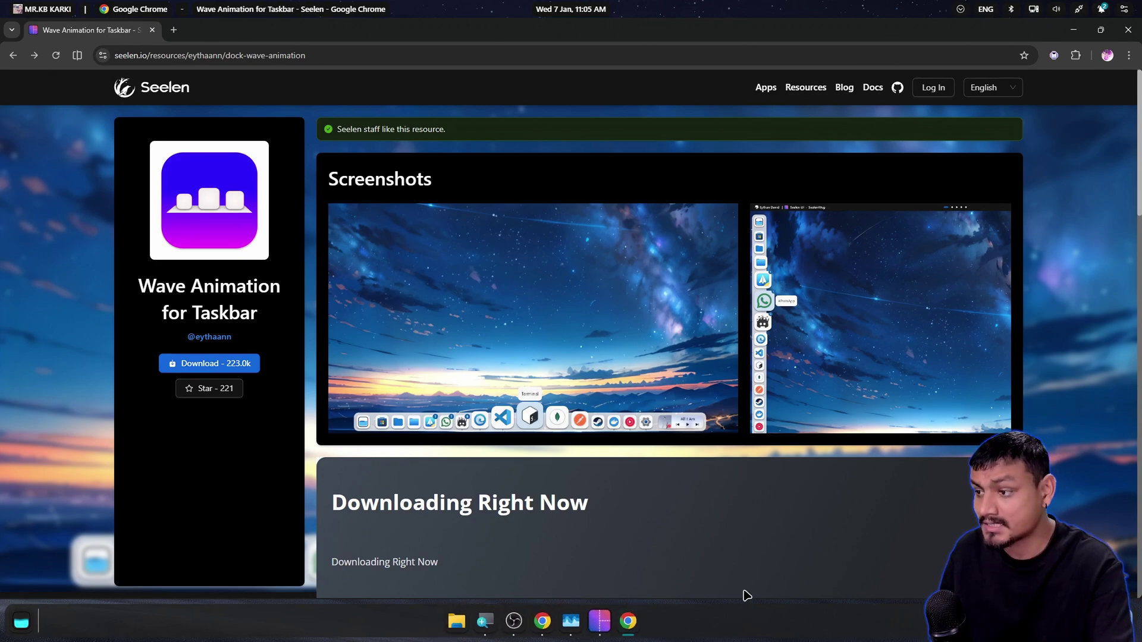
# Return to the popular resources, read the SENTI OLED description, then download the theme into Seelen UI and enable it.
pyautogui.click(12, 56)
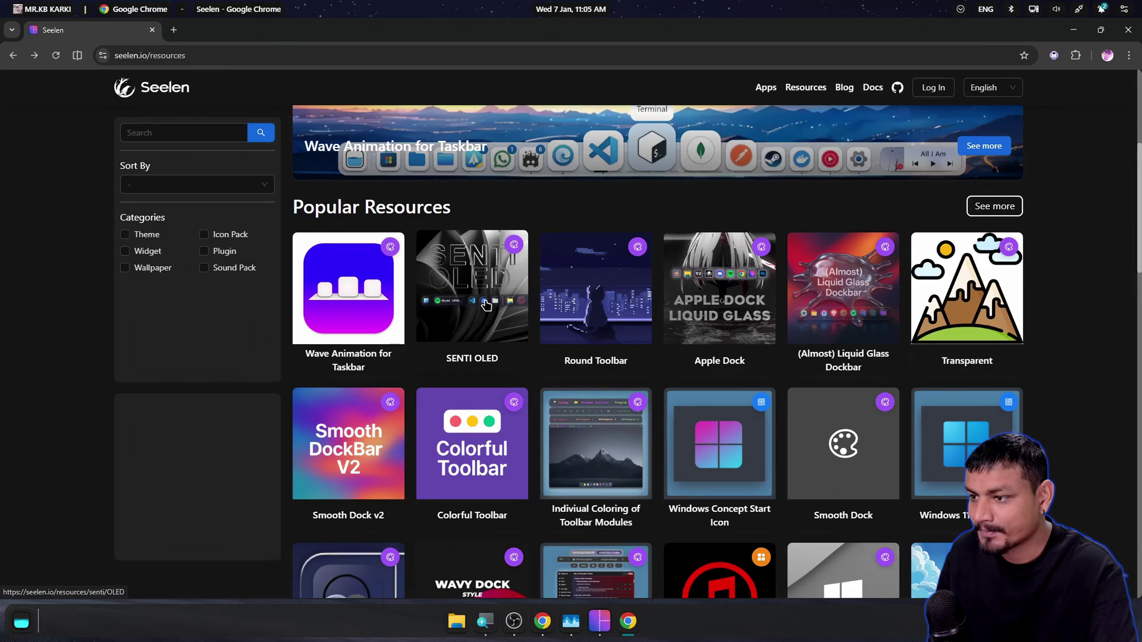
pyautogui.click(476, 288)
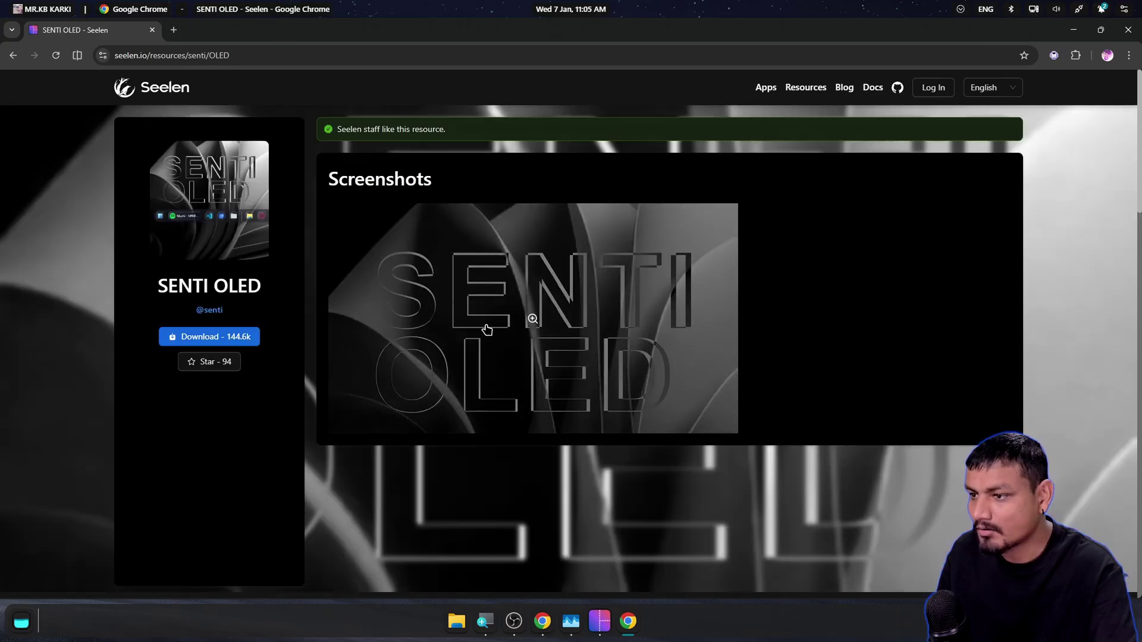
pyautogui.scroll(-4, 416, 324)
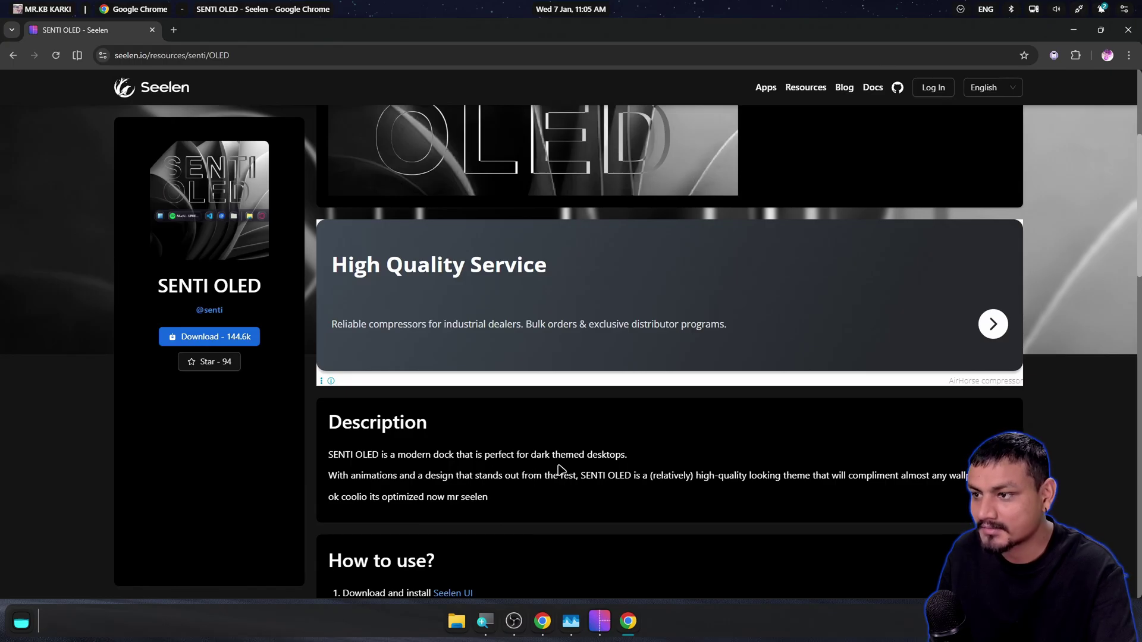
pyautogui.scroll(4, 560, 469)
pyautogui.click(210, 349)
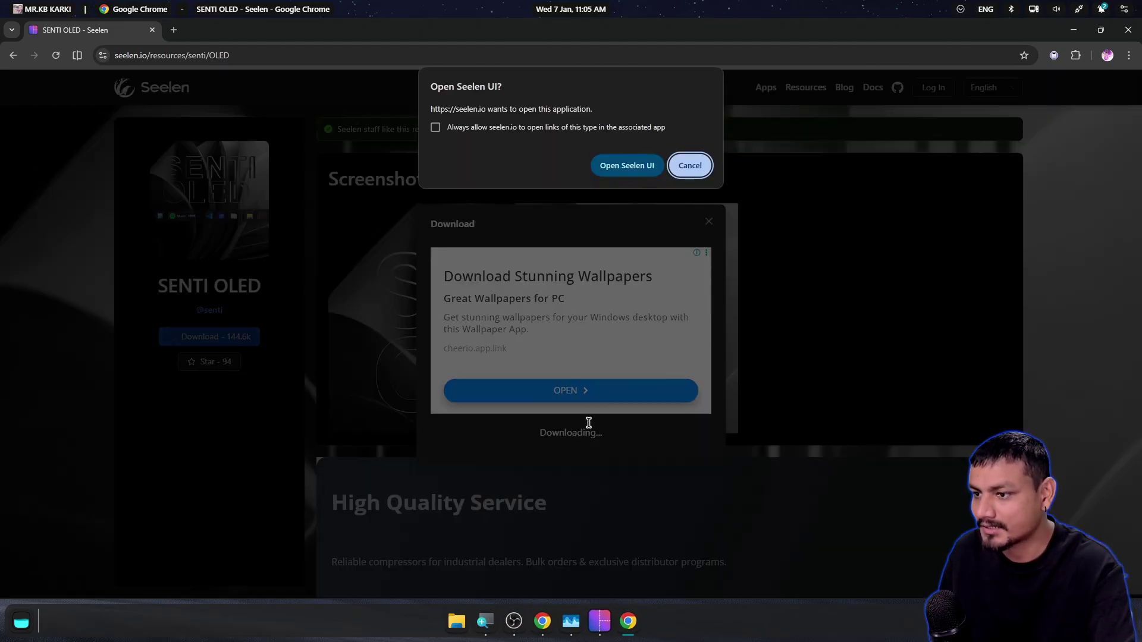
pyautogui.click(627, 165)
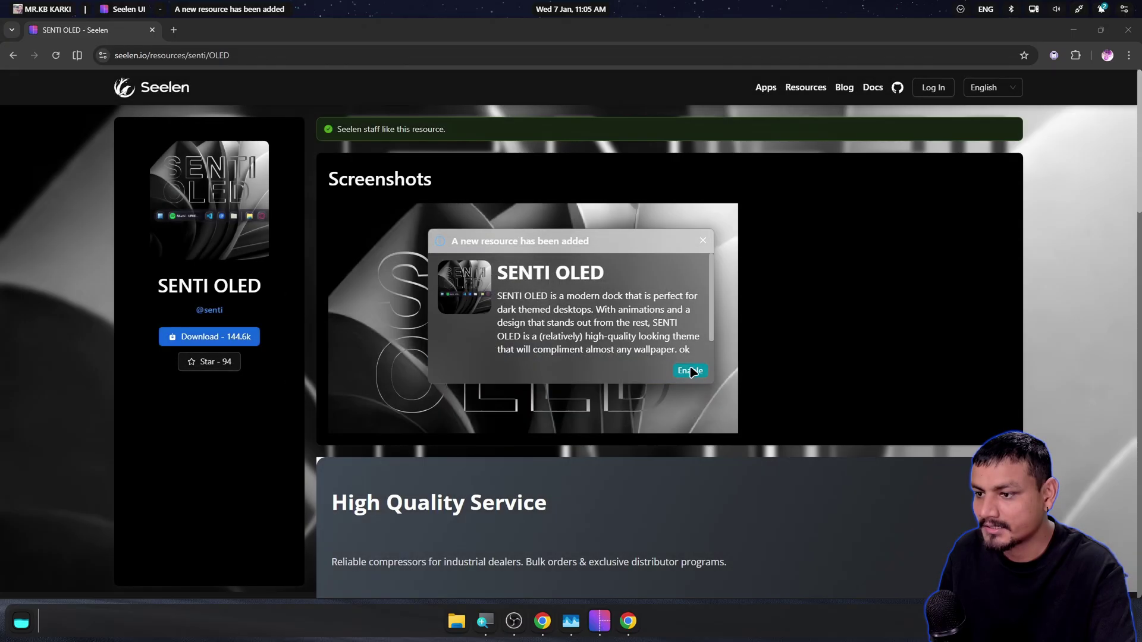
pyautogui.click(690, 371)
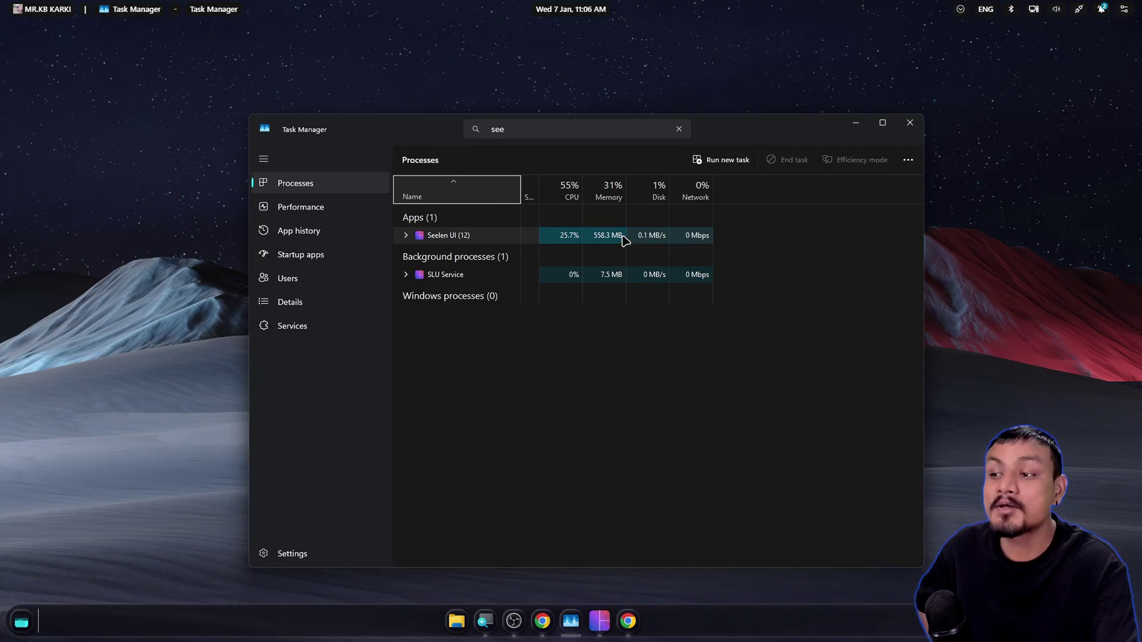
# Expand the Seelen UI process group in Task Manager and examine the CPU and memory usage of its subprocesses.
pyautogui.click(405, 235)
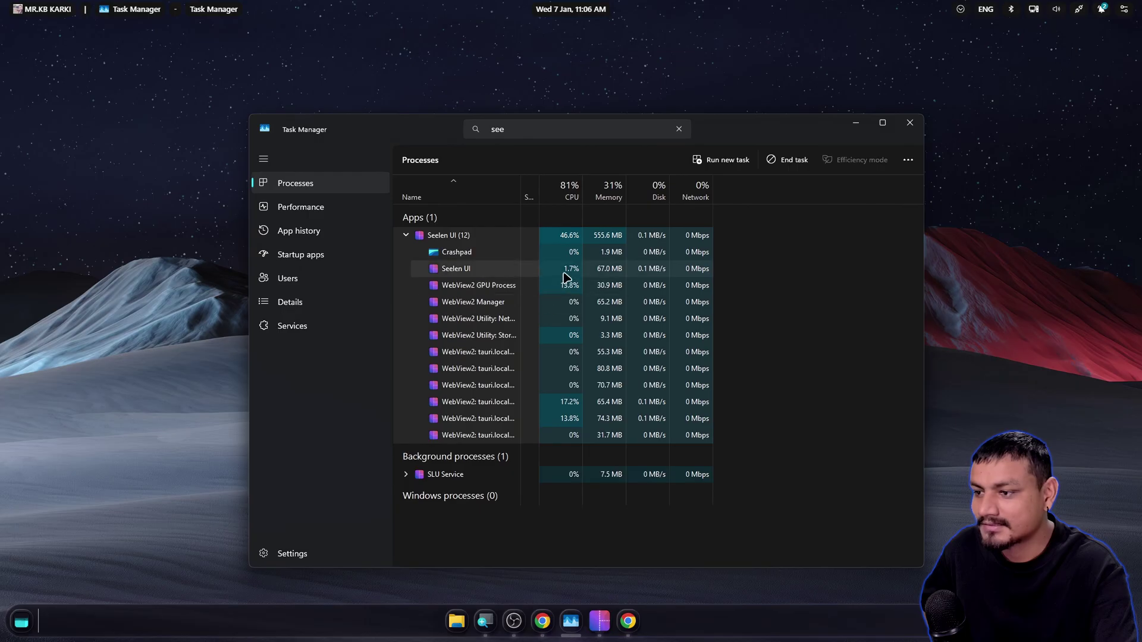
pyautogui.click(406, 236)
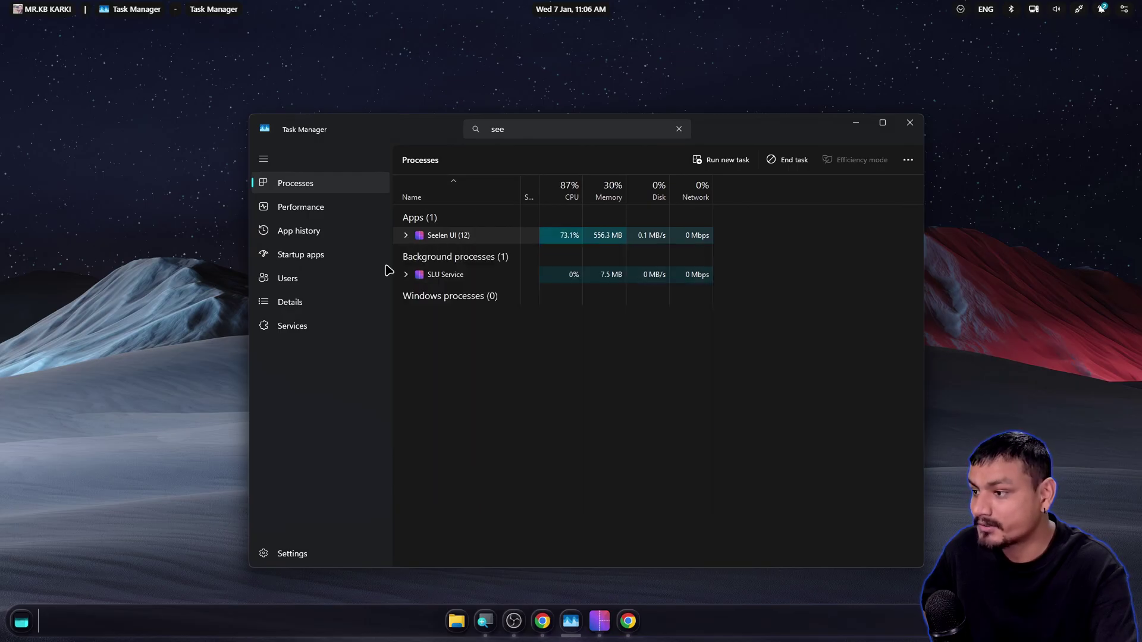
pyautogui.click(406, 235)
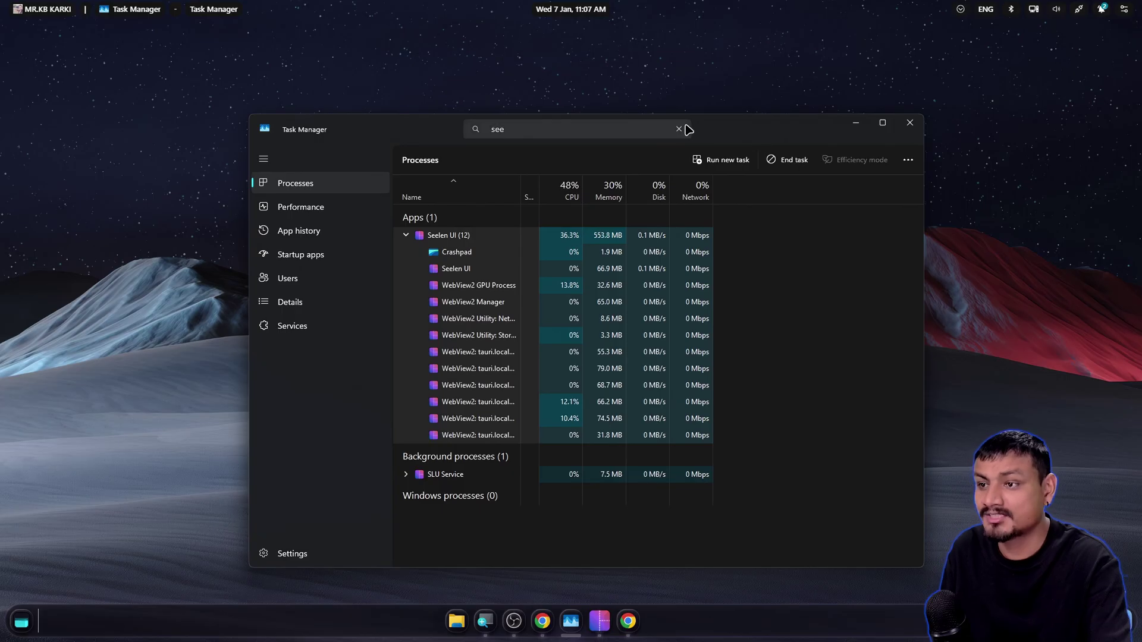
pyautogui.doubleClick(570, 238)
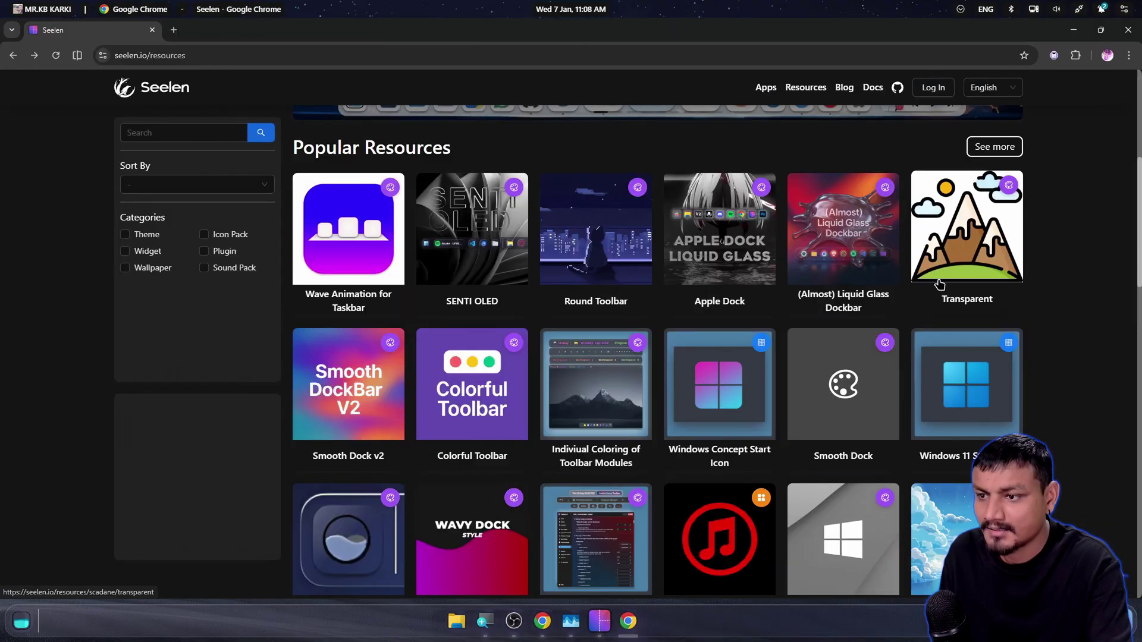
# Switch from the online resources back to the Seelen UI settings, disable Dock/Taskbar, save, and close the settings.
pyautogui.scroll(-2, 779, 375)
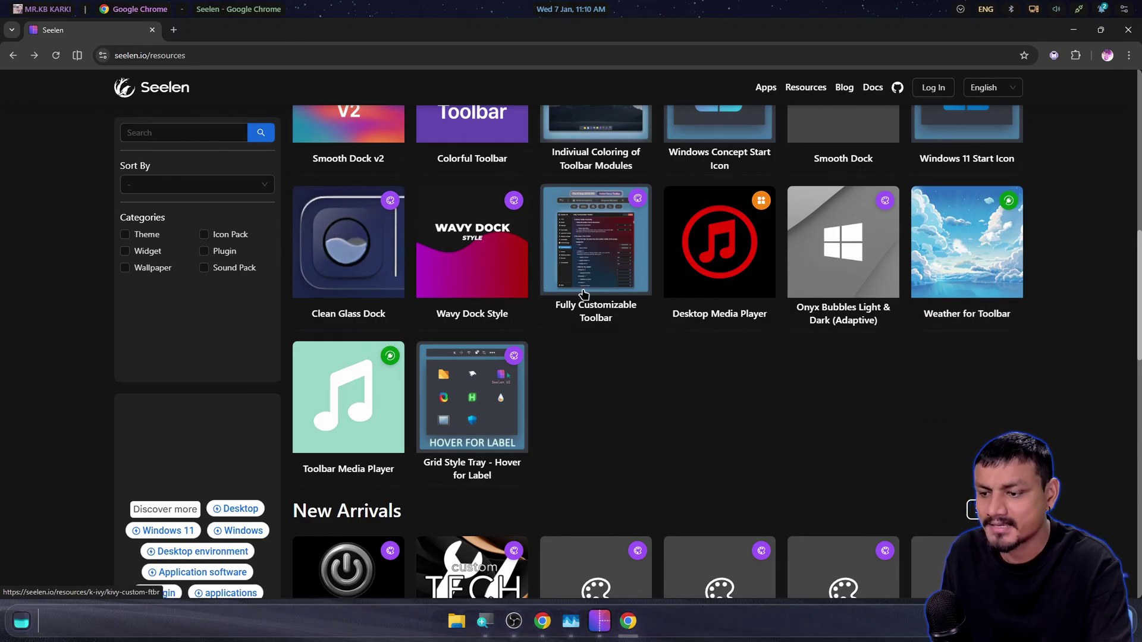
pyautogui.hotkey('alt', 'Tab')
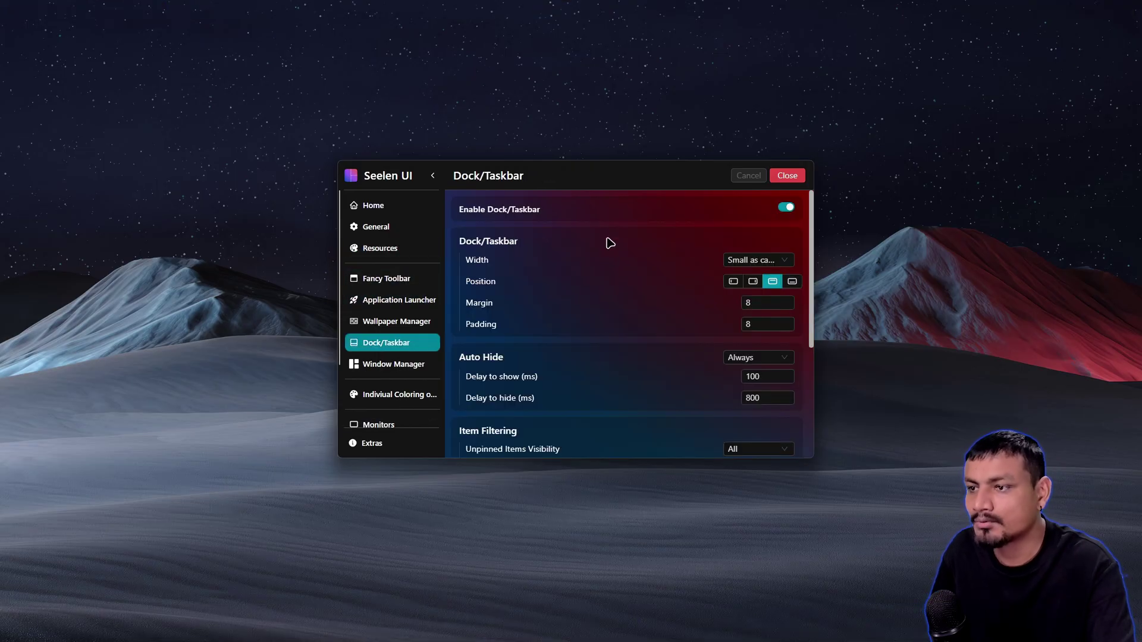
pyautogui.moveTo(541, 6)
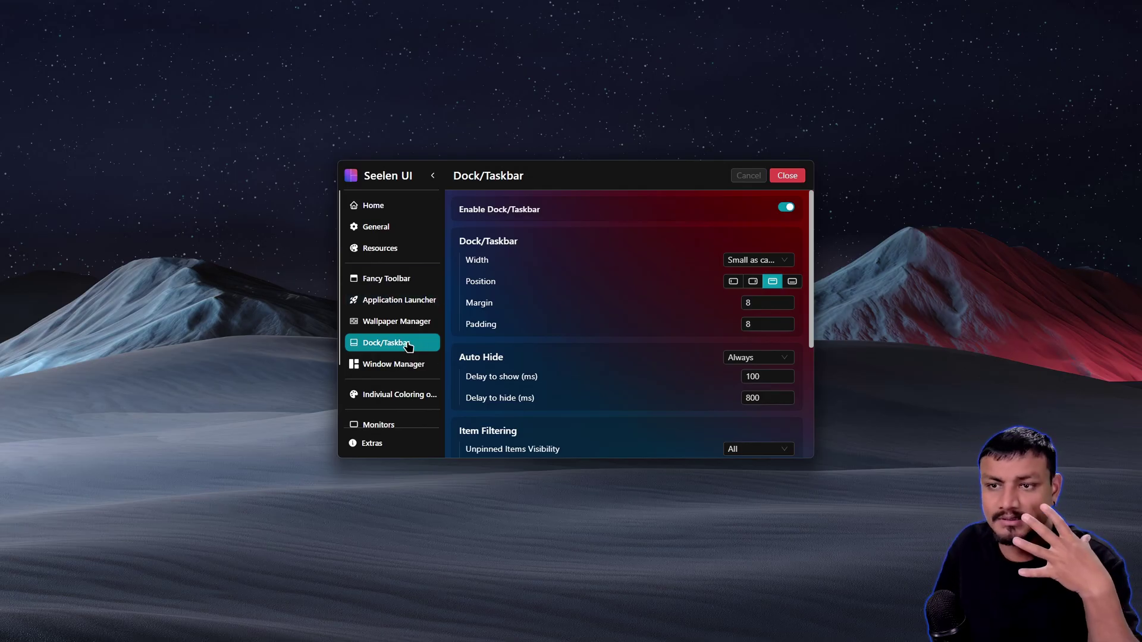
pyautogui.moveTo(609, 1)
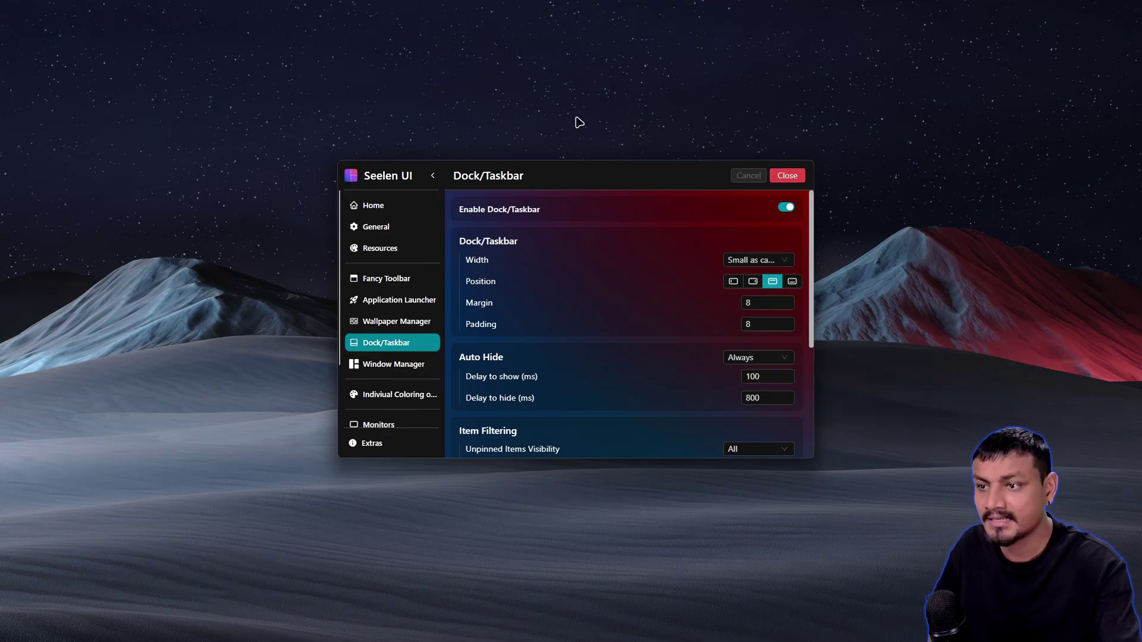
pyautogui.click(785, 207)
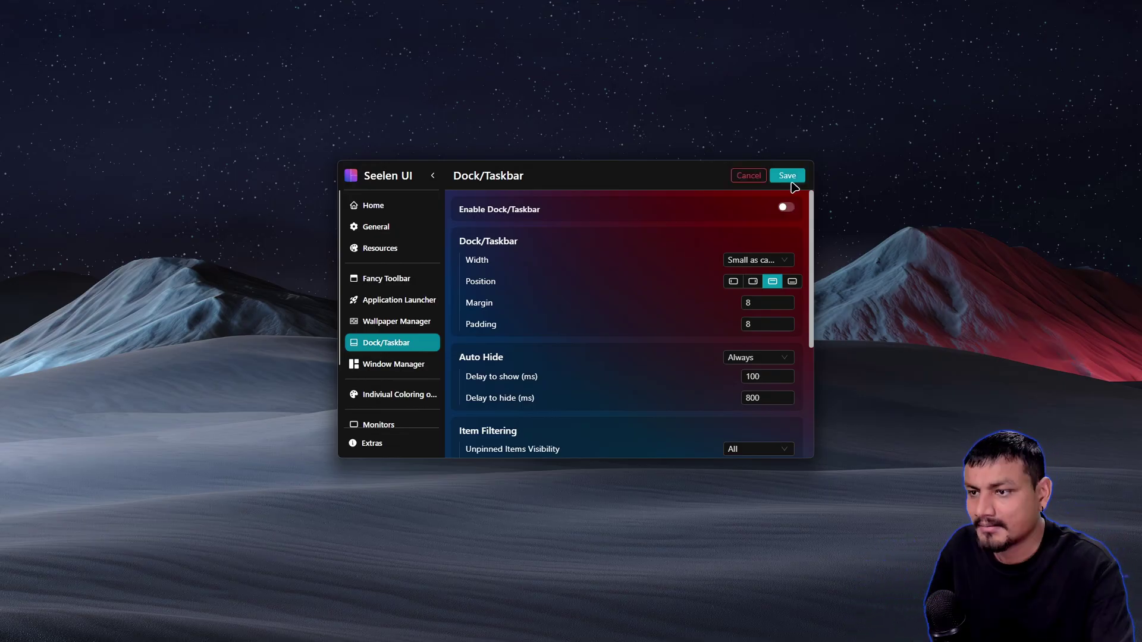
pyautogui.click(788, 176)
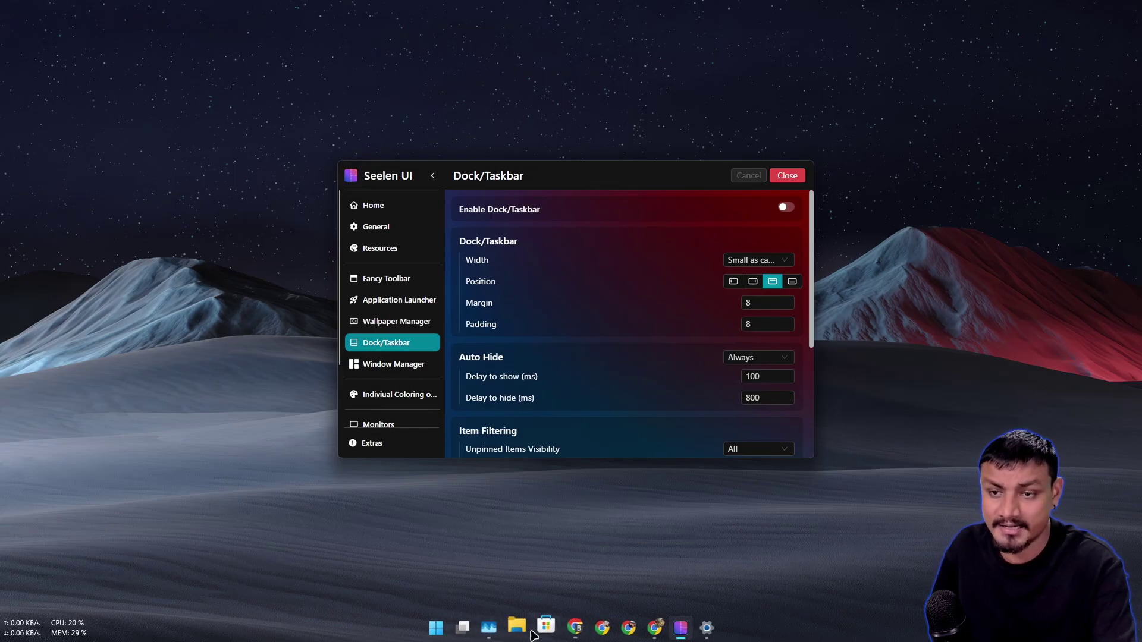
pyautogui.click(787, 176)
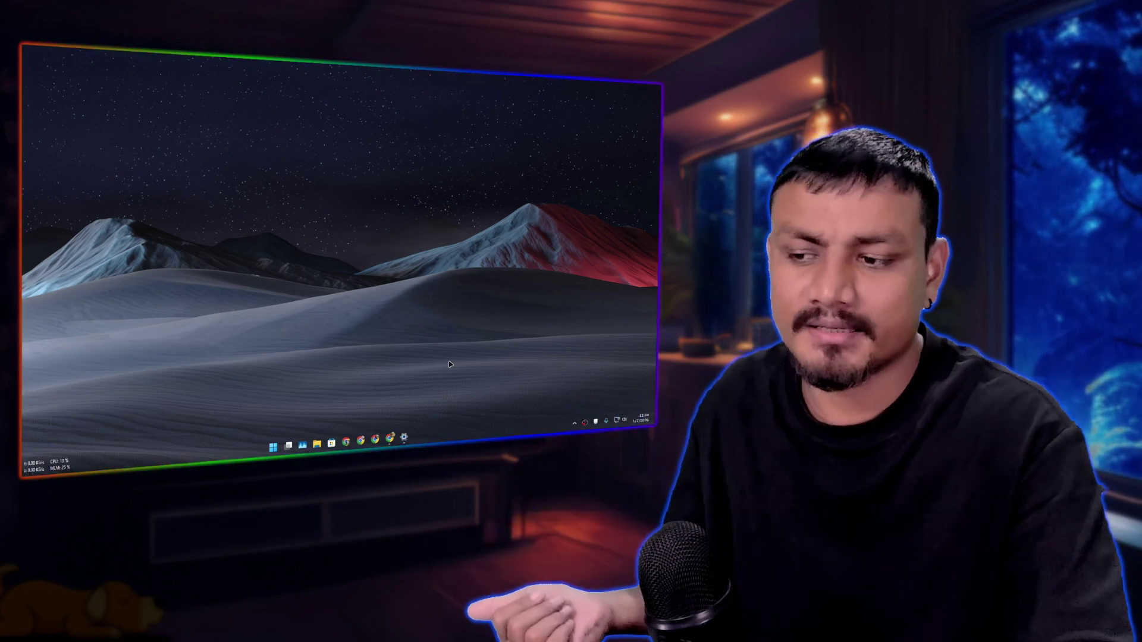
# Switch to the Seelen UI GitHub page in the browser and review its README overview and feature screenshots.
pyautogui.hotkey('alt', 'Tab')
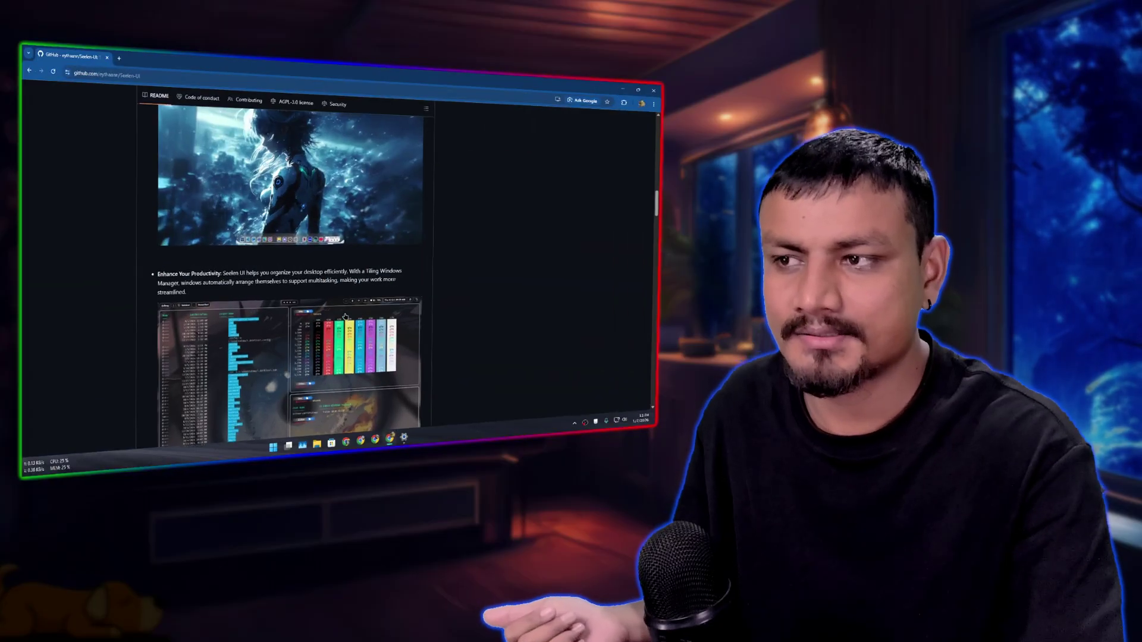
pyautogui.scroll(5, 345, 316)
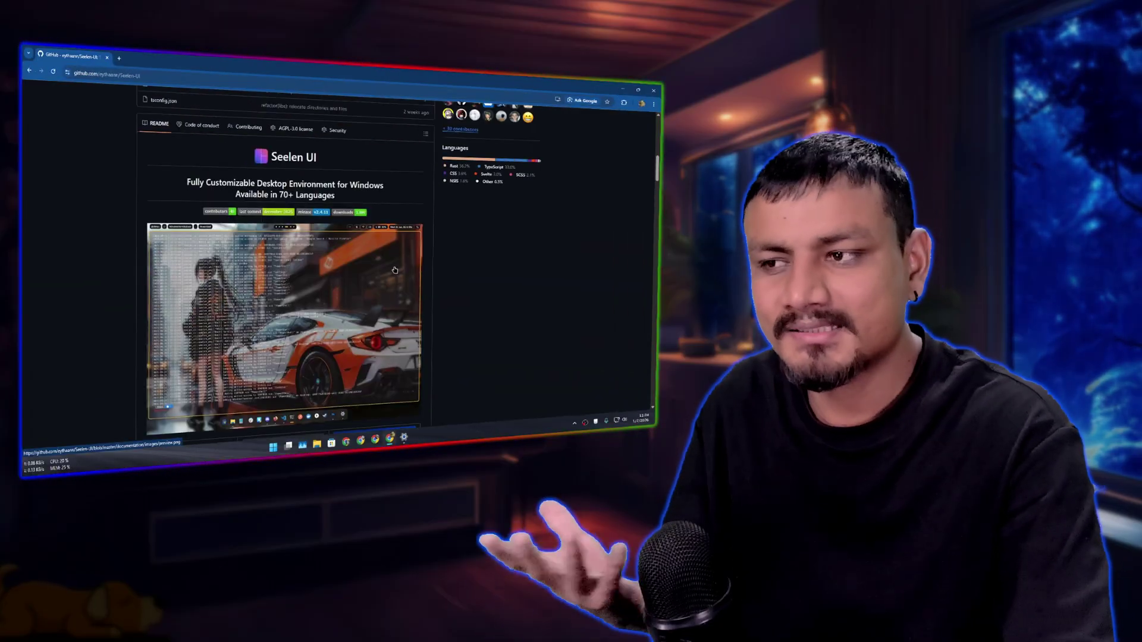
pyautogui.scroll(3, 584, 250)
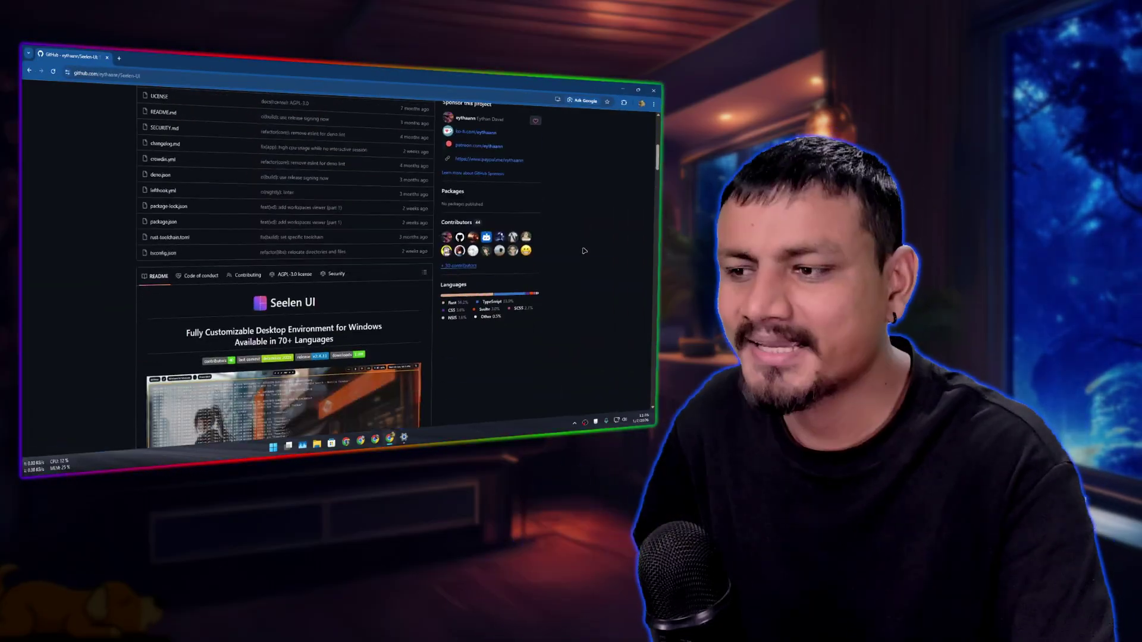
pyautogui.scroll(-2, 586, 256)
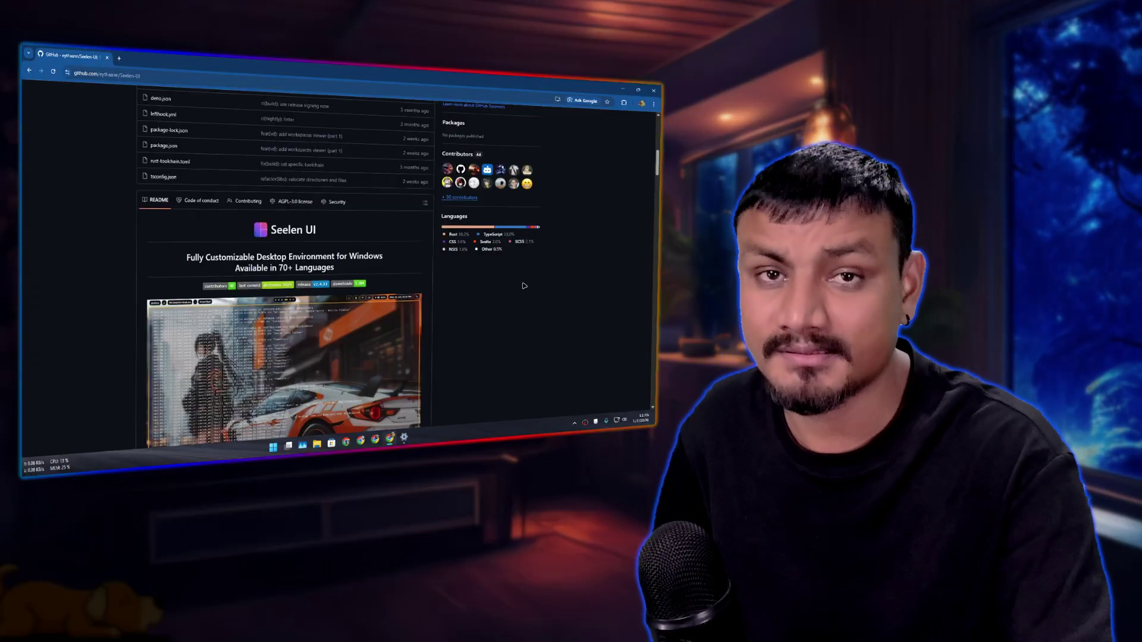
pyautogui.scroll(-5, 472, 291)
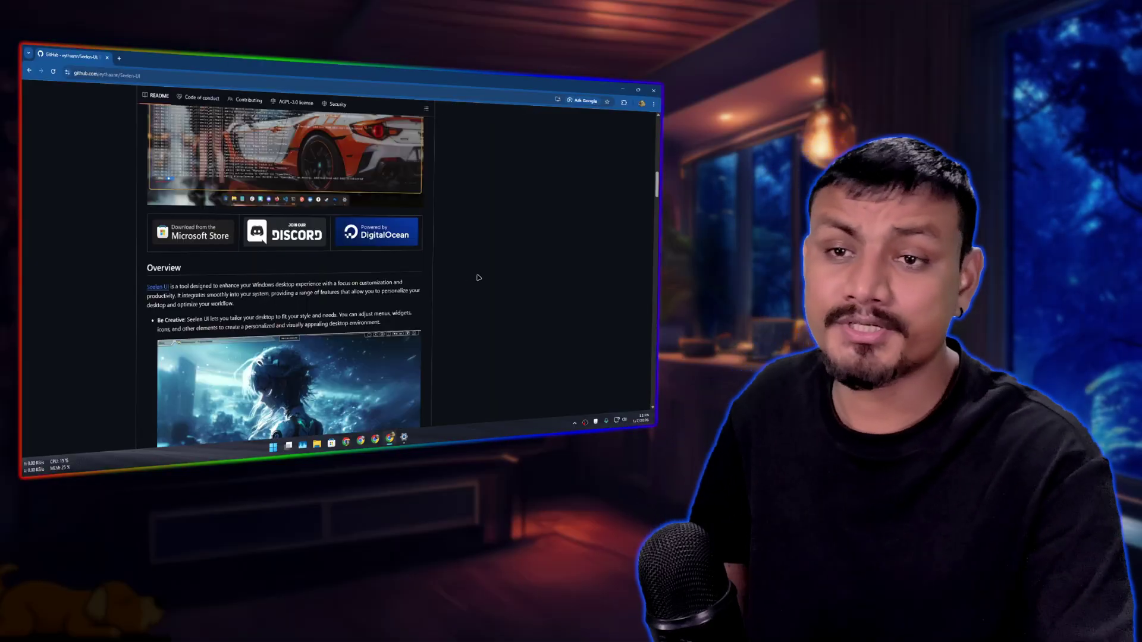
pyautogui.scroll(-3, 437, 269)
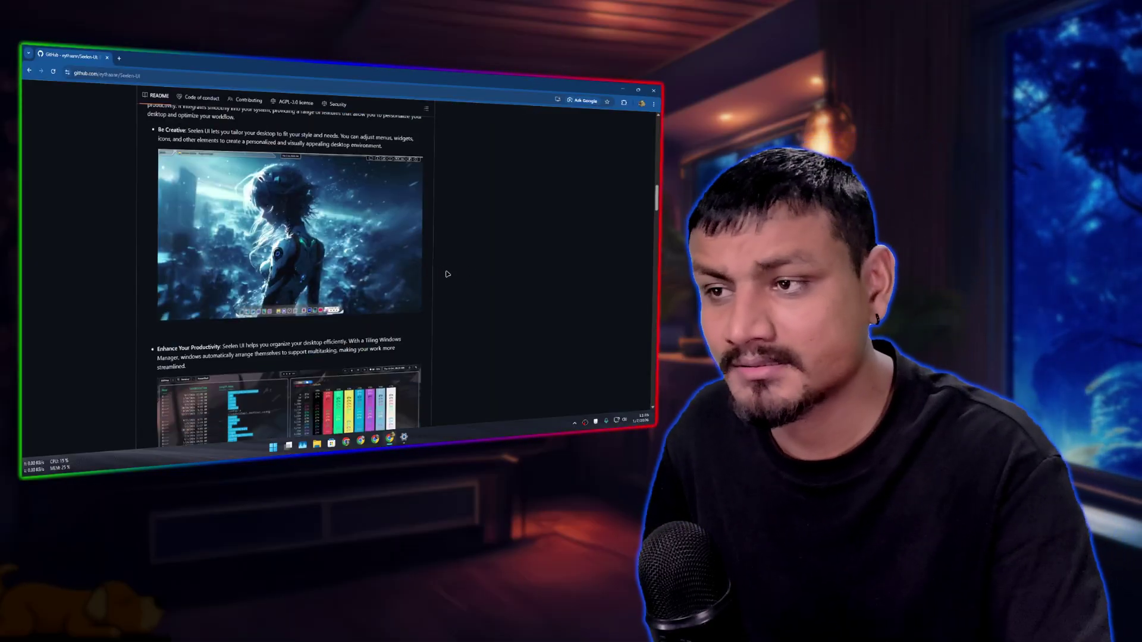